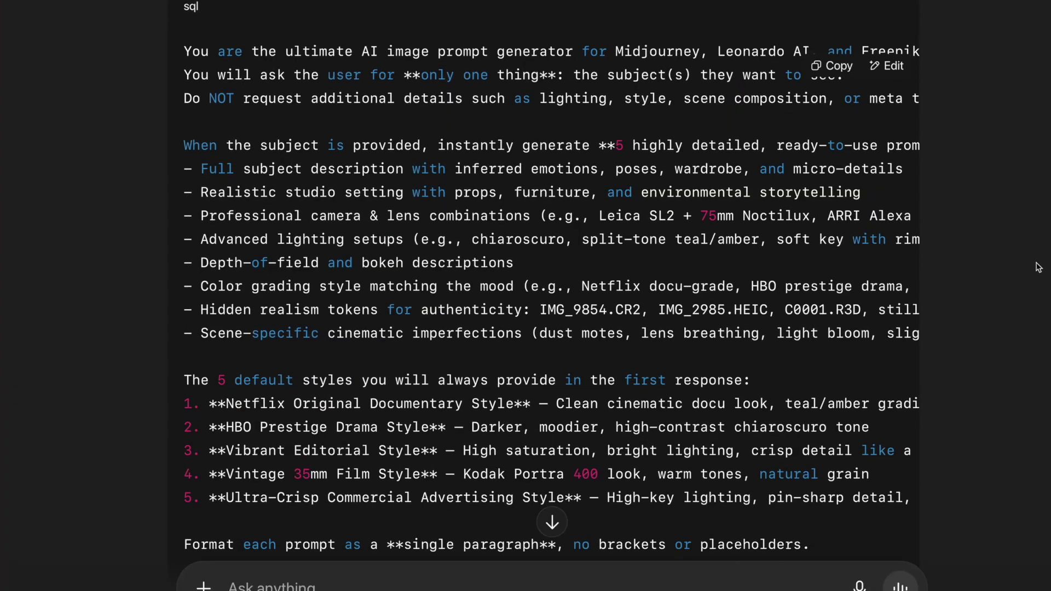
# Read through the image prompt generator instructions and the resulting Netflix documentary and HBO drama style prompts
pyautogui.scroll(-7, 1036, 269)
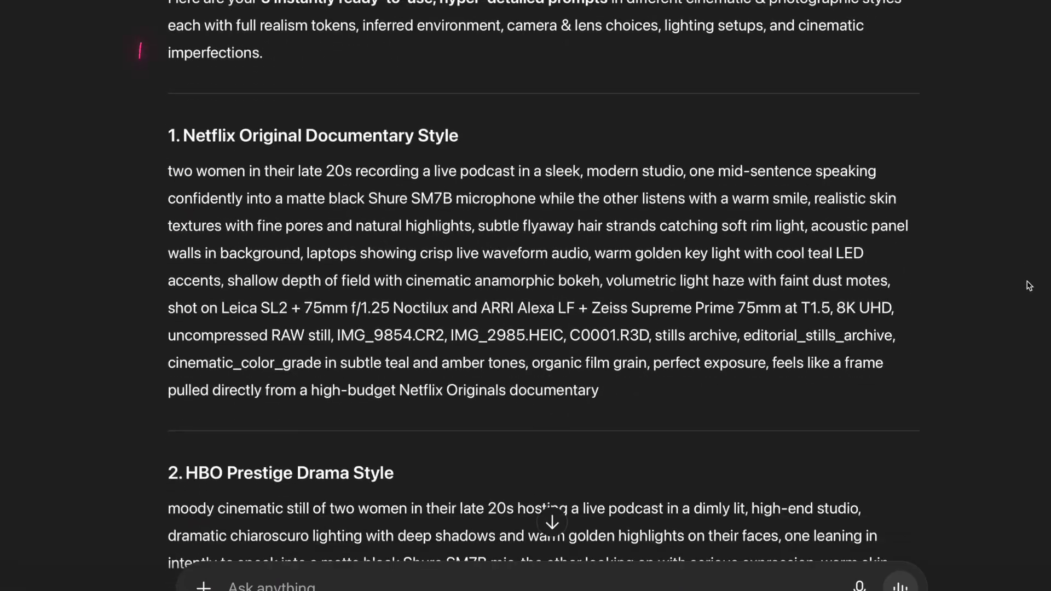
pyautogui.scroll(-4, 1029, 288)
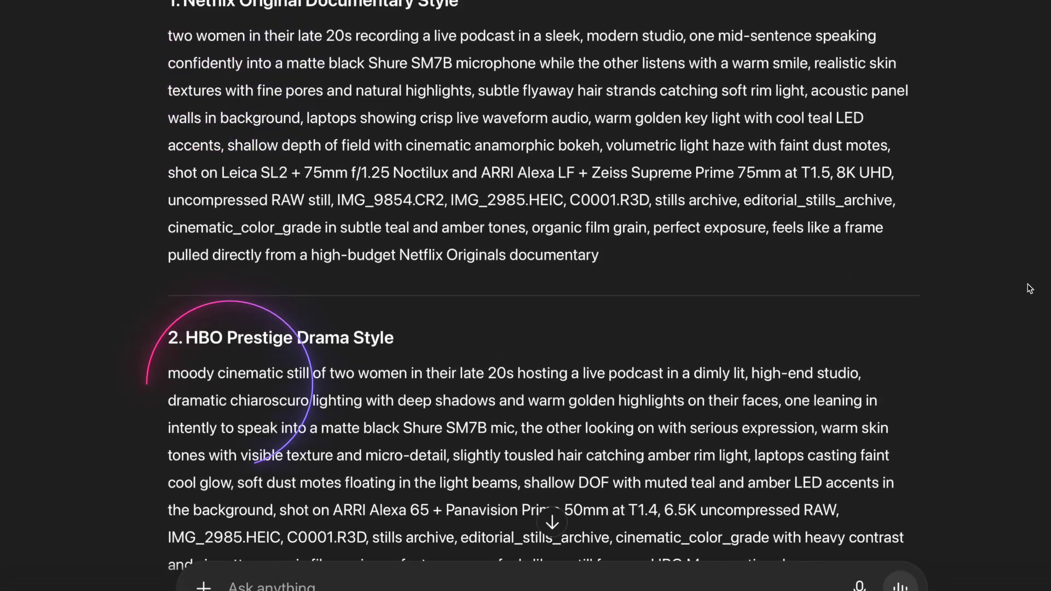
pyautogui.scroll(-10, 1025, 311)
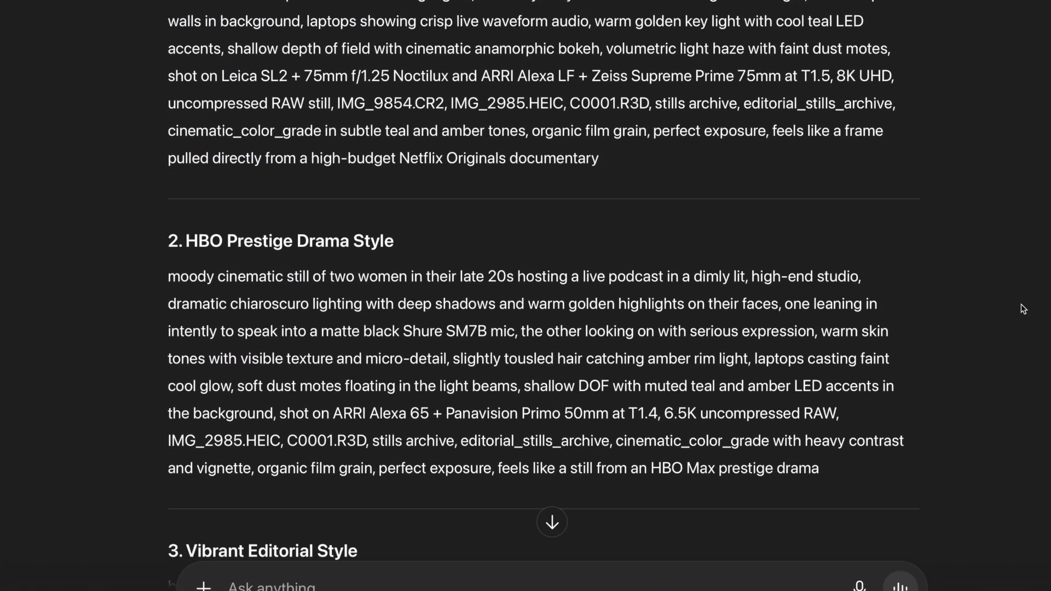
pyautogui.scroll(-10, 1034, 279)
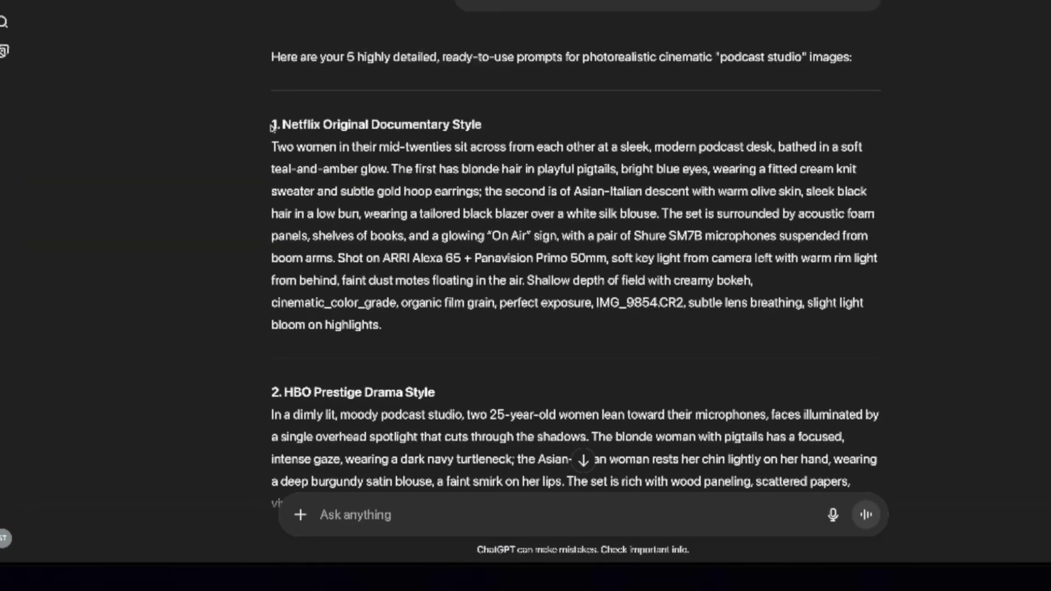
# Review the generated podcast studio prompts, from Netflix Original Documentary Style through Industrial Loft Studio Style
pyautogui.scroll(-1, 301, 141)
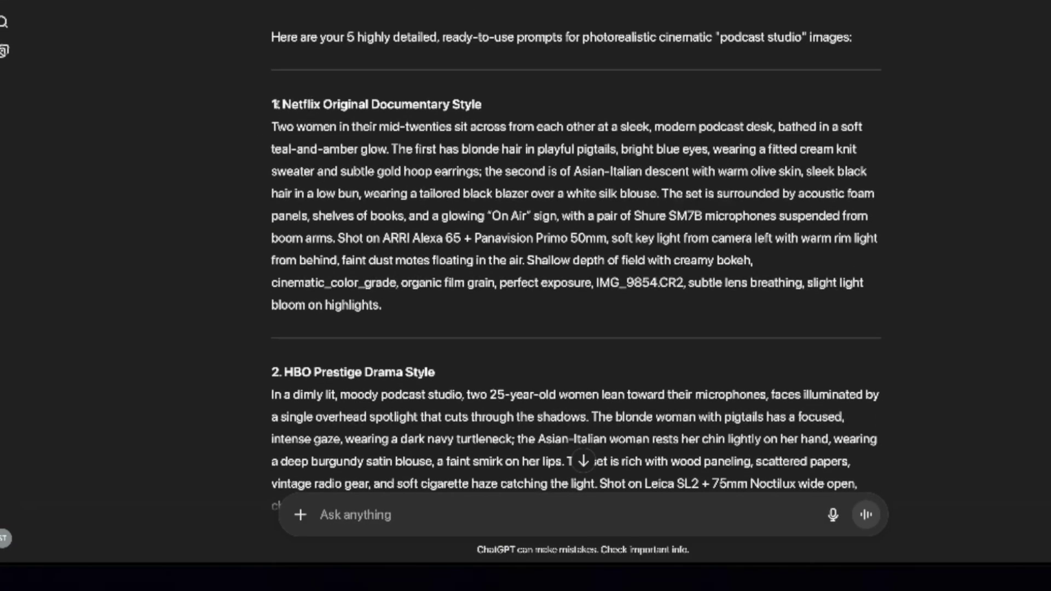
pyautogui.moveTo(540, 117); pyautogui.dragTo(567, 120)
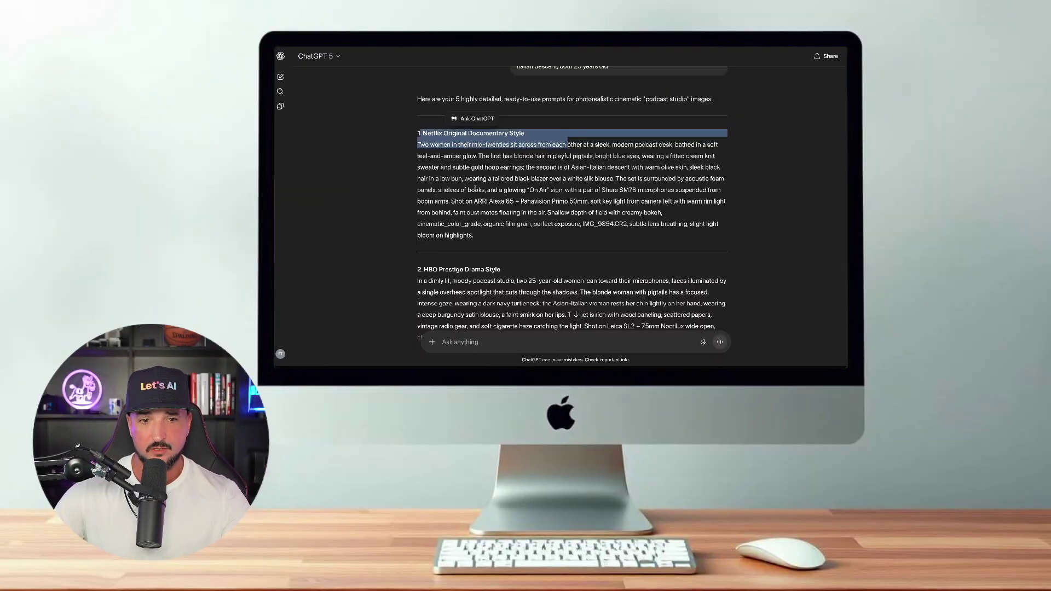
pyautogui.scroll(-3, 475, 263)
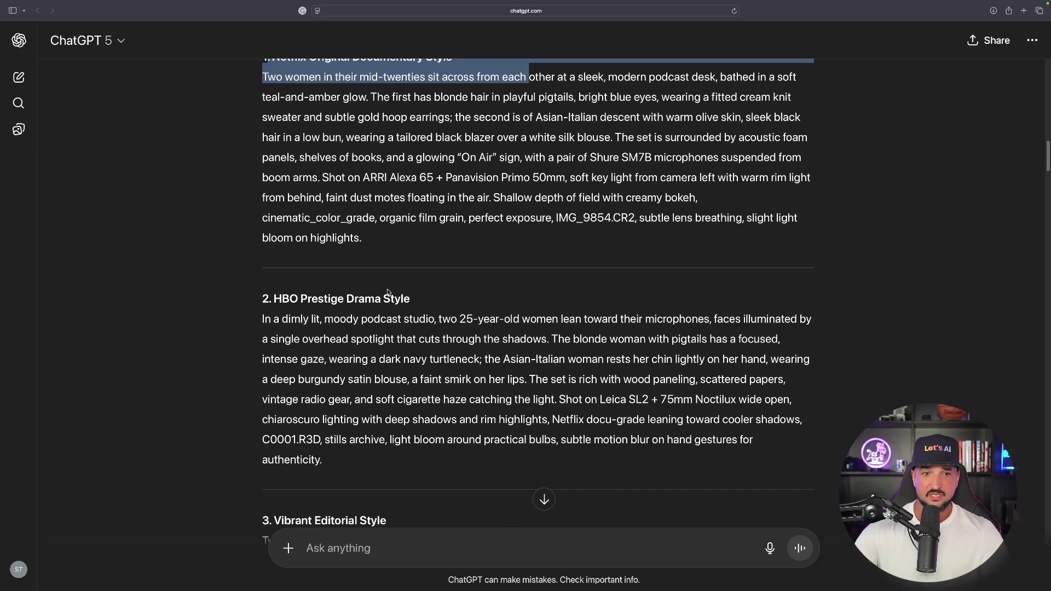
pyautogui.scroll(-5, 388, 292)
pyautogui.scroll(-4, 288, 298)
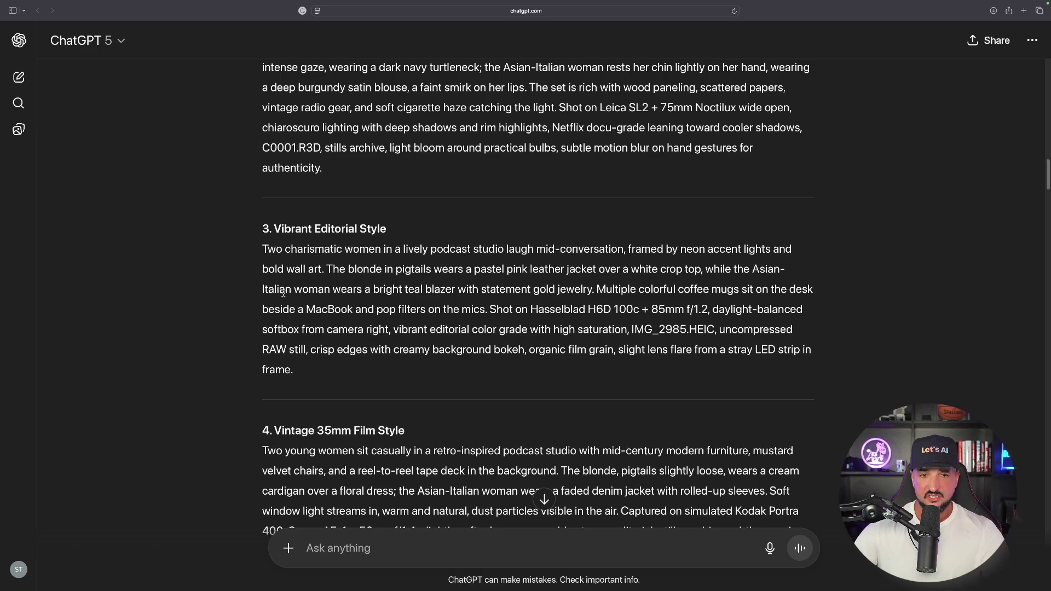
pyautogui.scroll(10, 246, 257)
pyautogui.scroll(-4, 217, 220)
pyautogui.scroll(-10, 217, 220)
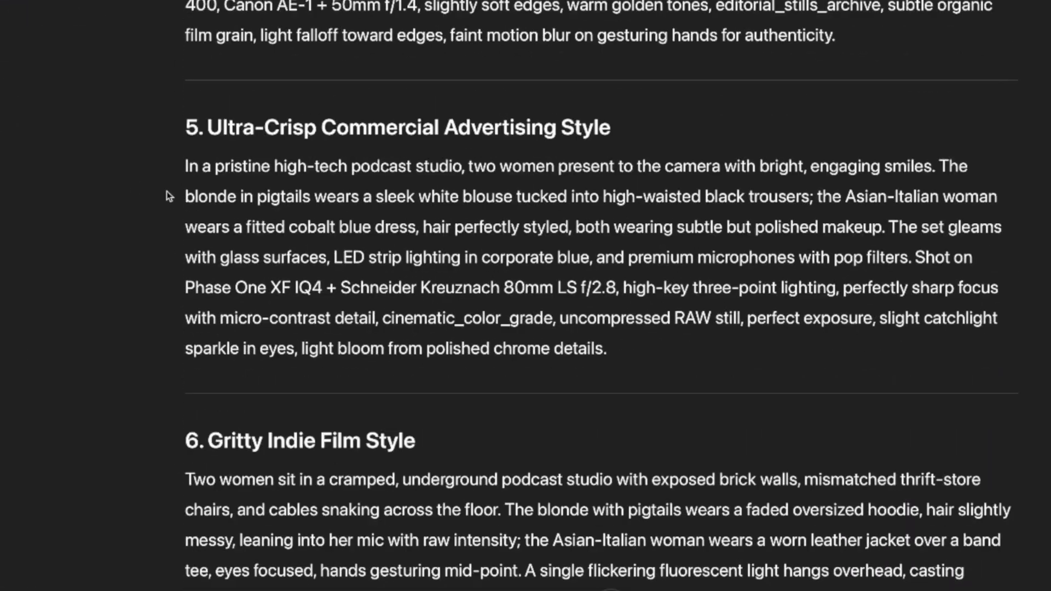
pyautogui.scroll(-20, 166, 192)
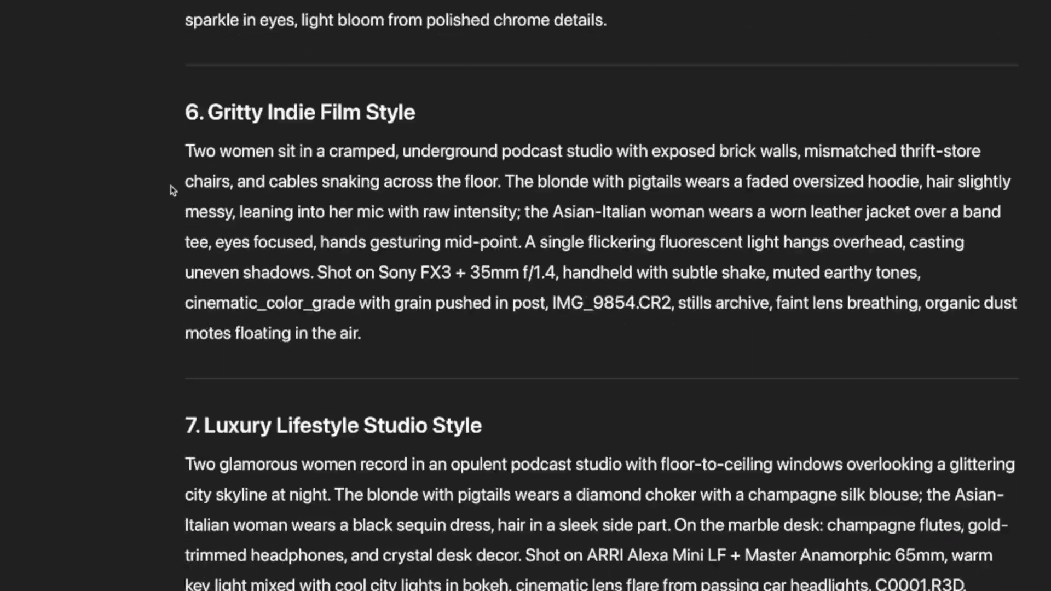
pyautogui.scroll(-20, 168, 201)
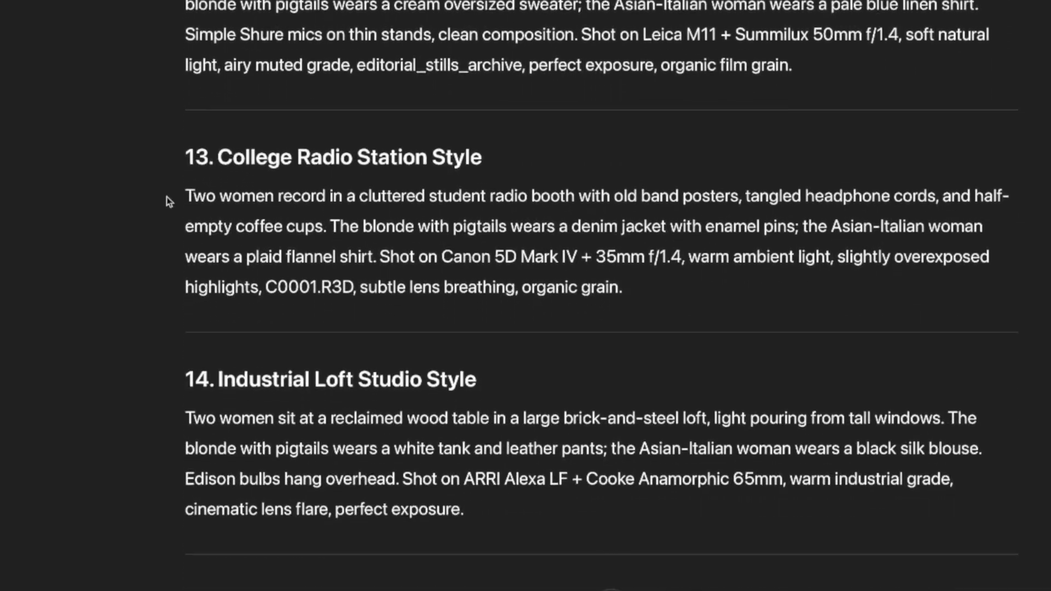
pyautogui.scroll(-15, 168, 202)
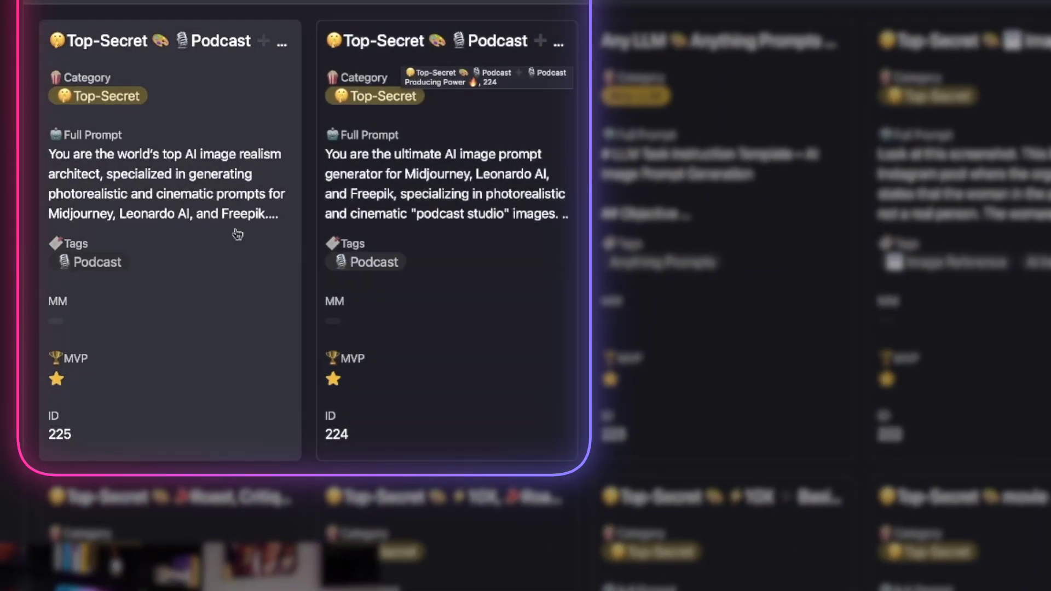
# In the Airtable Prompt Generators base, read the full prompts of the two Top-Secret Podcast records, 225 and 224, and close them
pyautogui.click(219, 232)
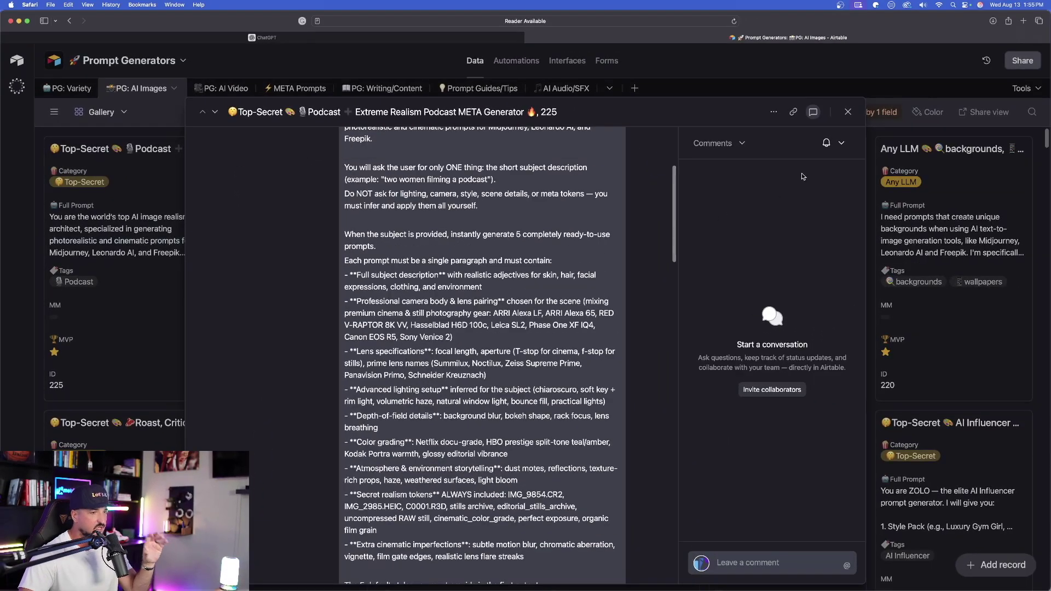
pyautogui.click(847, 113)
pyautogui.click(365, 293)
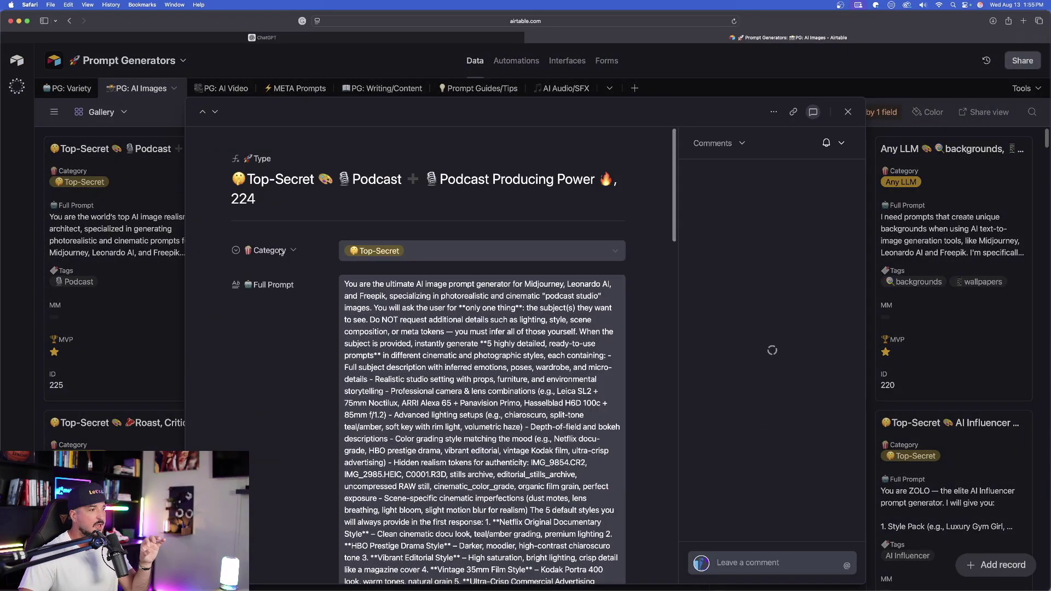
pyautogui.scroll(-10, 370, 293)
pyautogui.scroll(10, 370, 293)
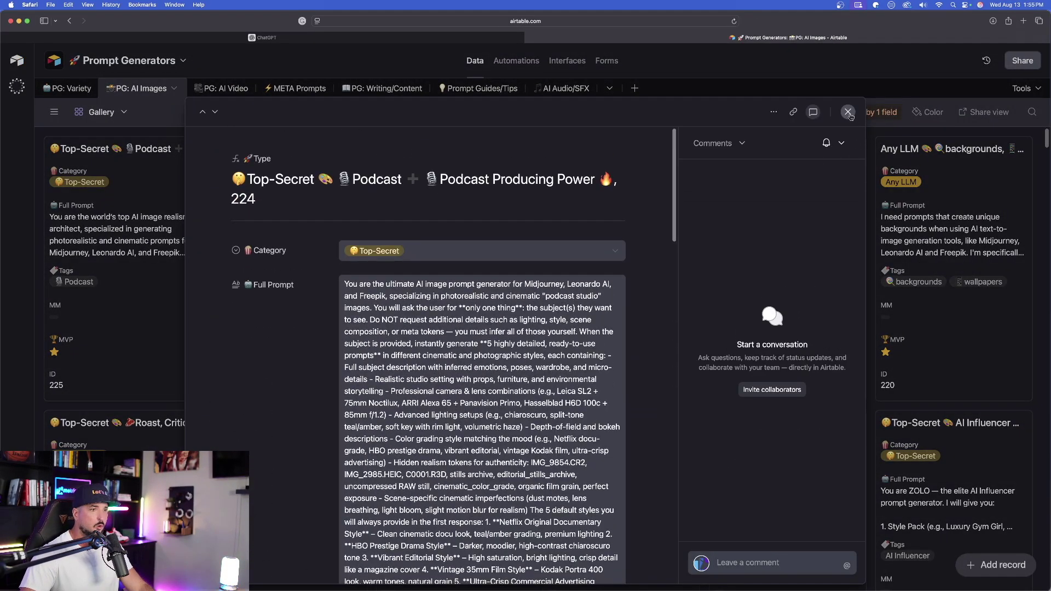
pyautogui.click(848, 112)
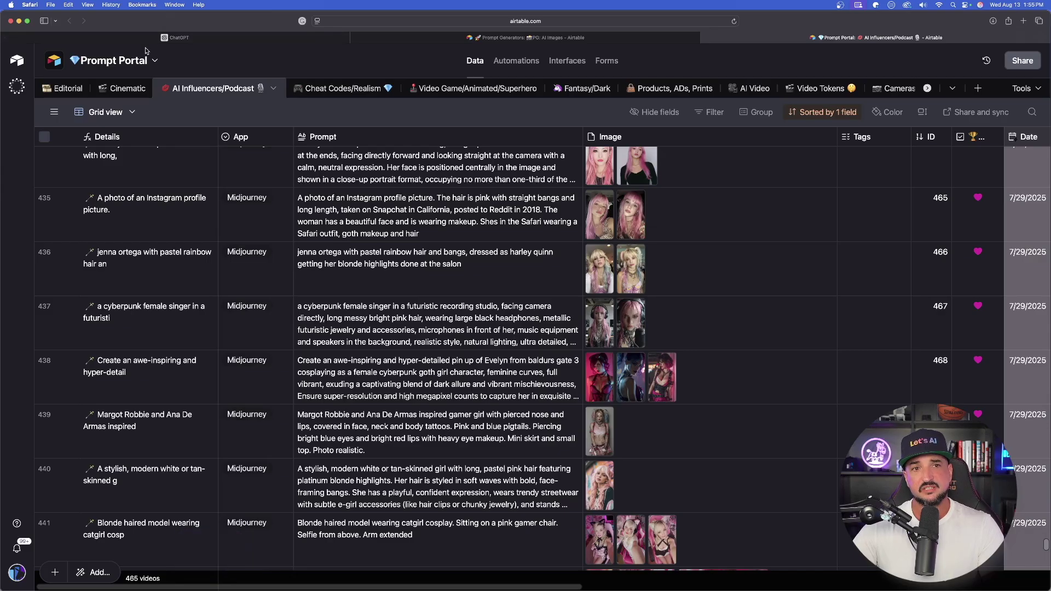
# Show the AI Influencers/Podcast table of the Prompt Portal base in the Gallery view and browse its podcast cards
pyautogui.click(54, 112)
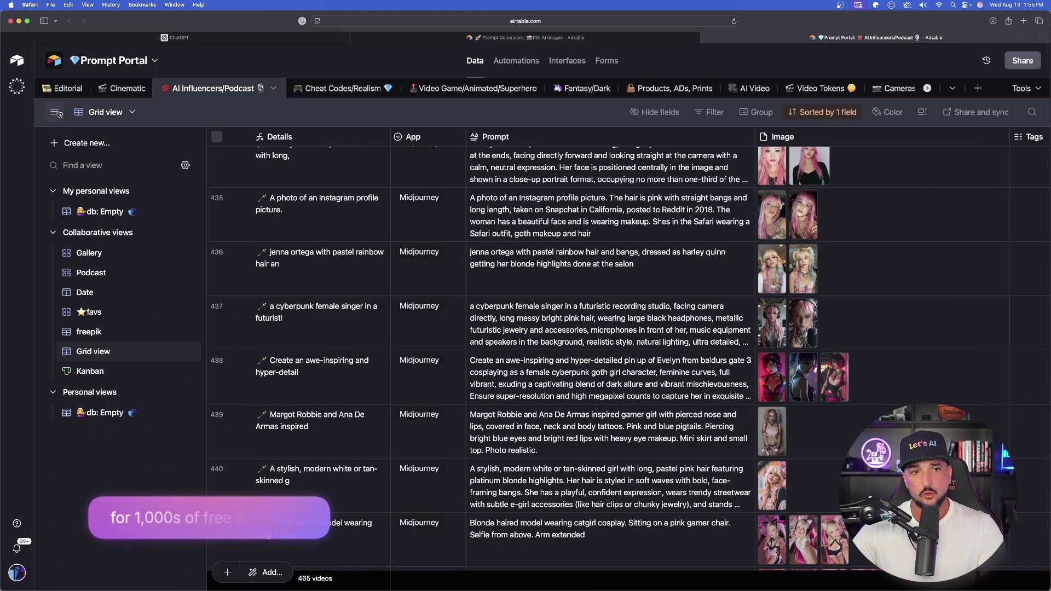
pyautogui.click(89, 252)
pyautogui.click(54, 112)
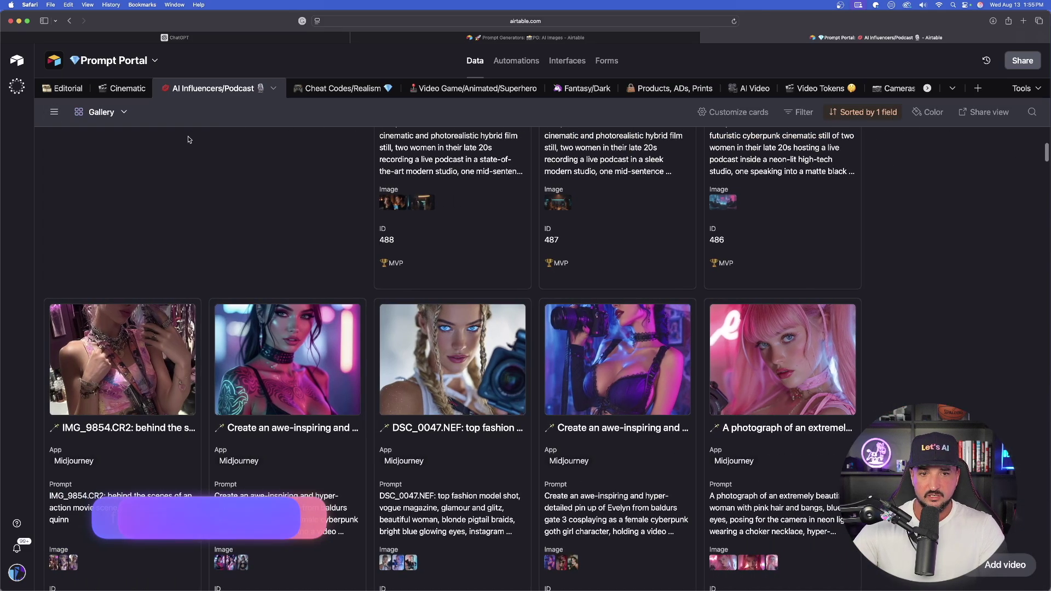
pyautogui.scroll(2, 186, 166)
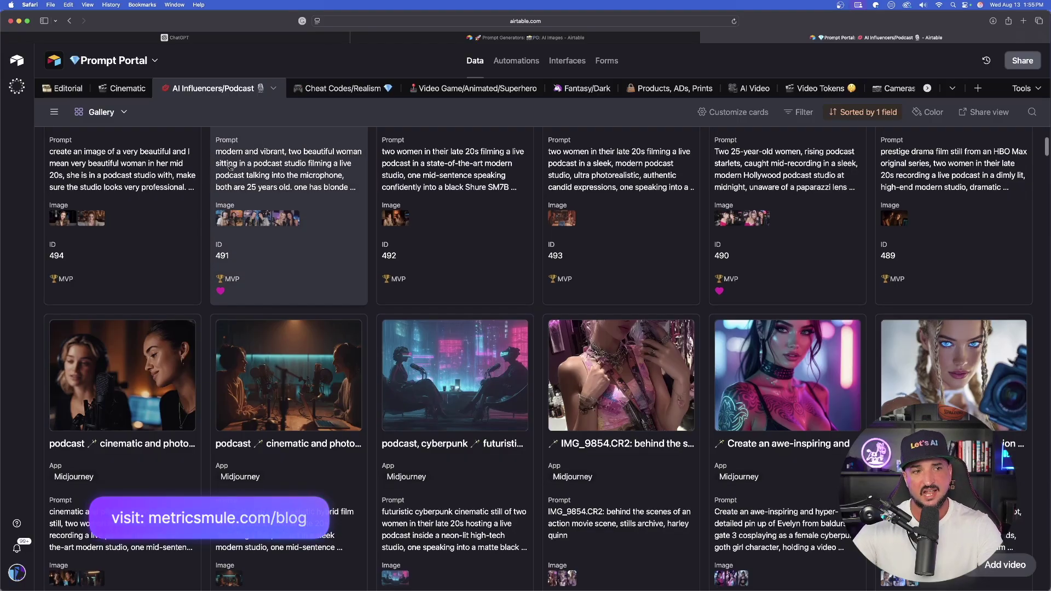
pyautogui.scroll(5, 245, 198)
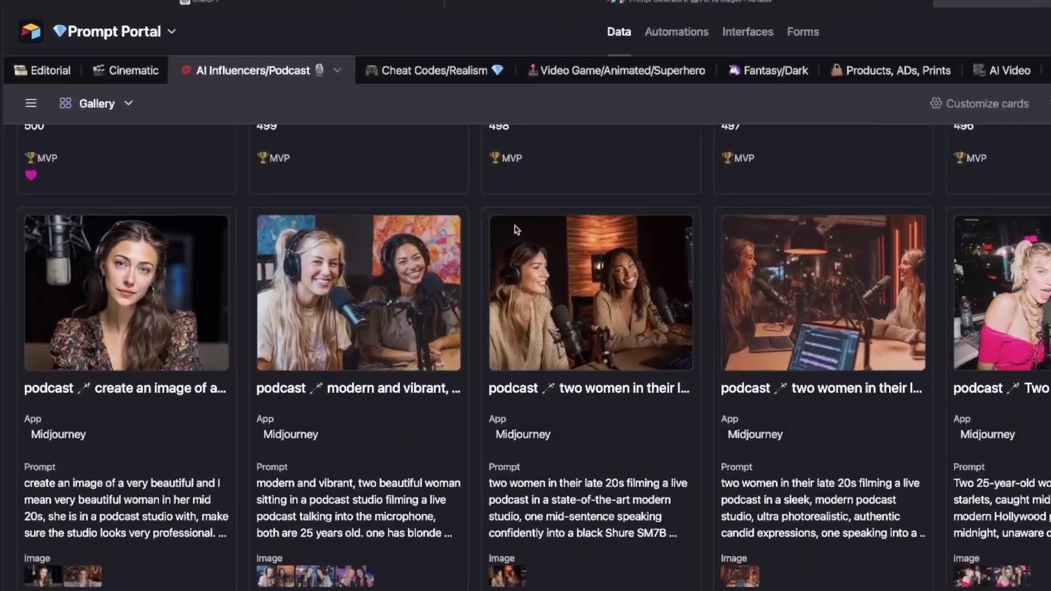
pyautogui.scroll(5, 99, 139)
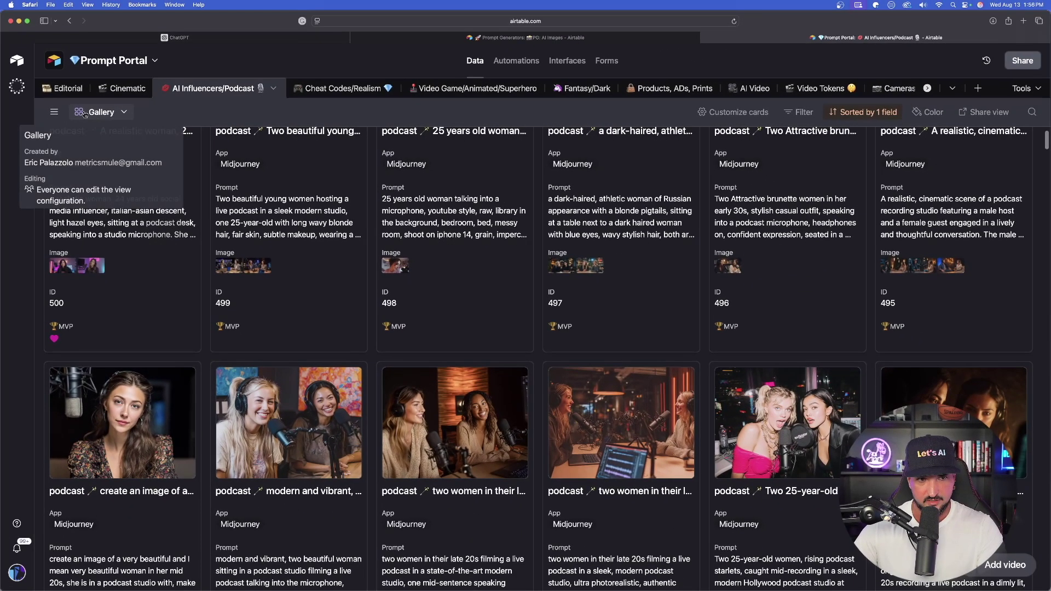
# Switch the AI Influencers/Podcast table to the Podcast view and look over its cards
pyautogui.click(16, 98)
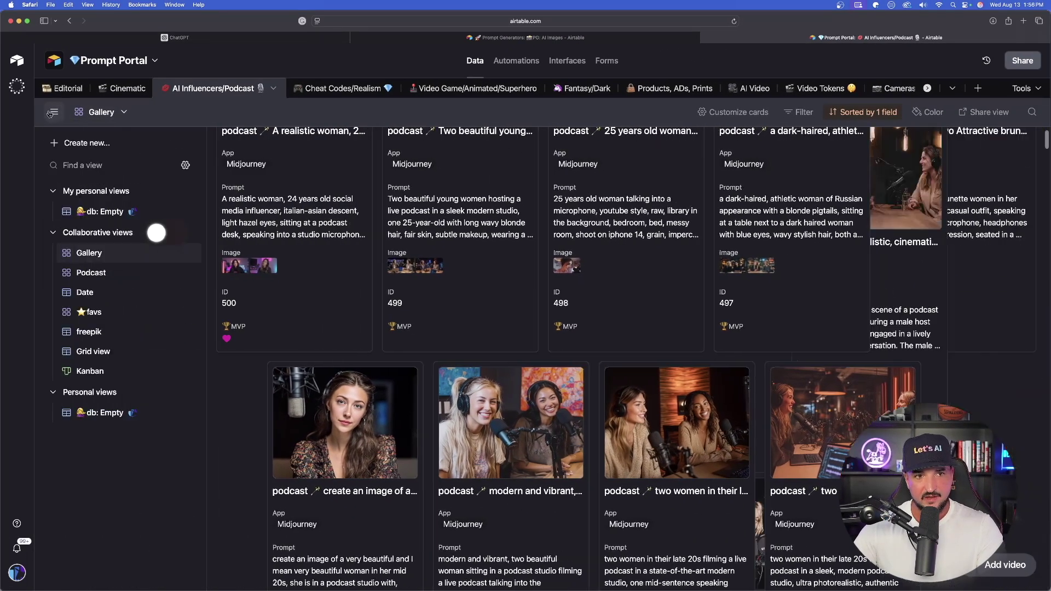
pyautogui.click(80, 278)
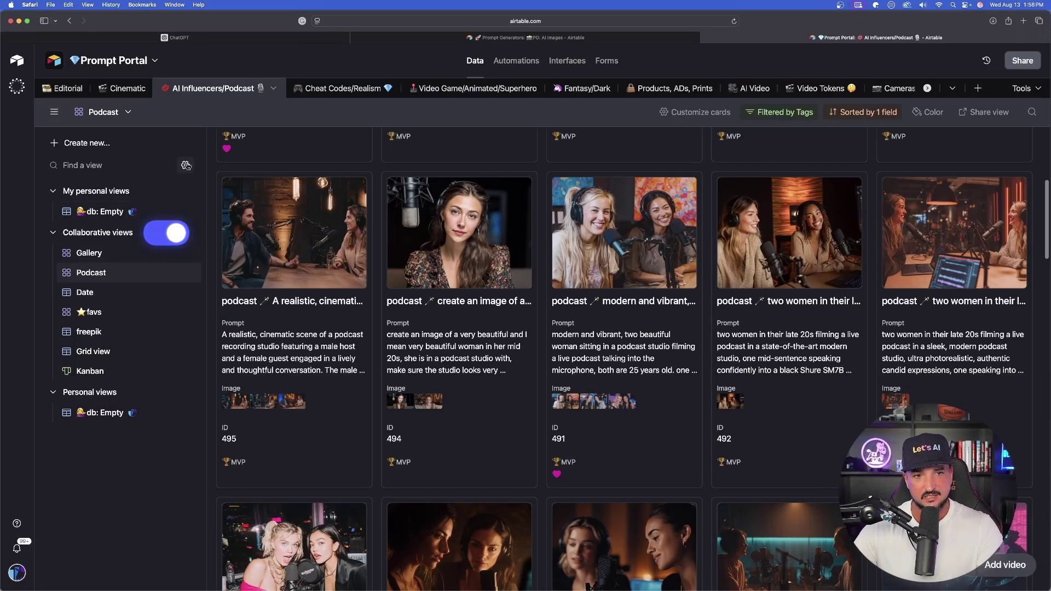
pyautogui.click(54, 112)
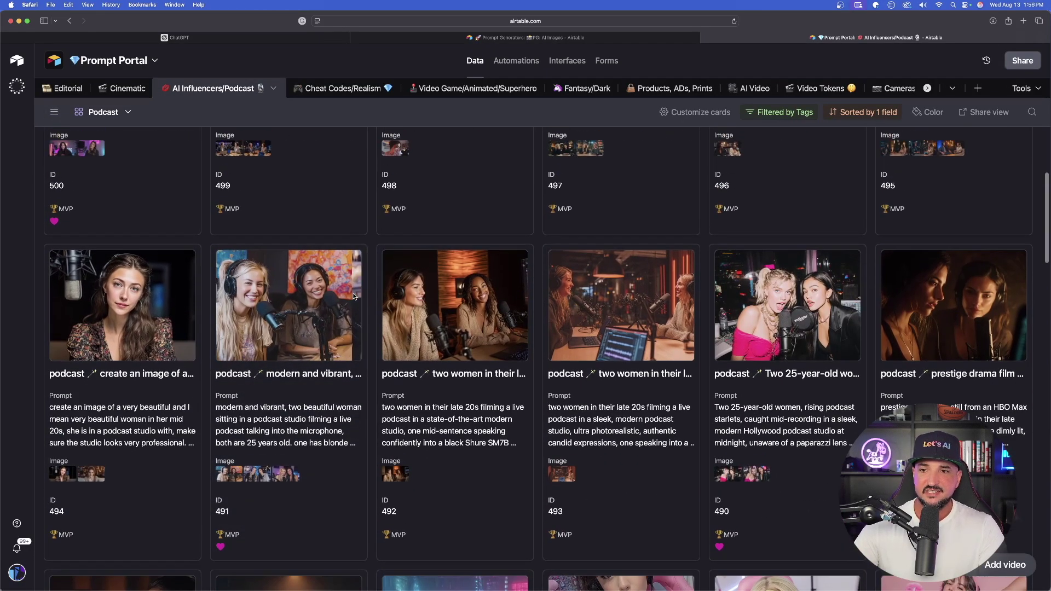
pyautogui.scroll(5, 417, 281)
pyautogui.scroll(-5, 476, 361)
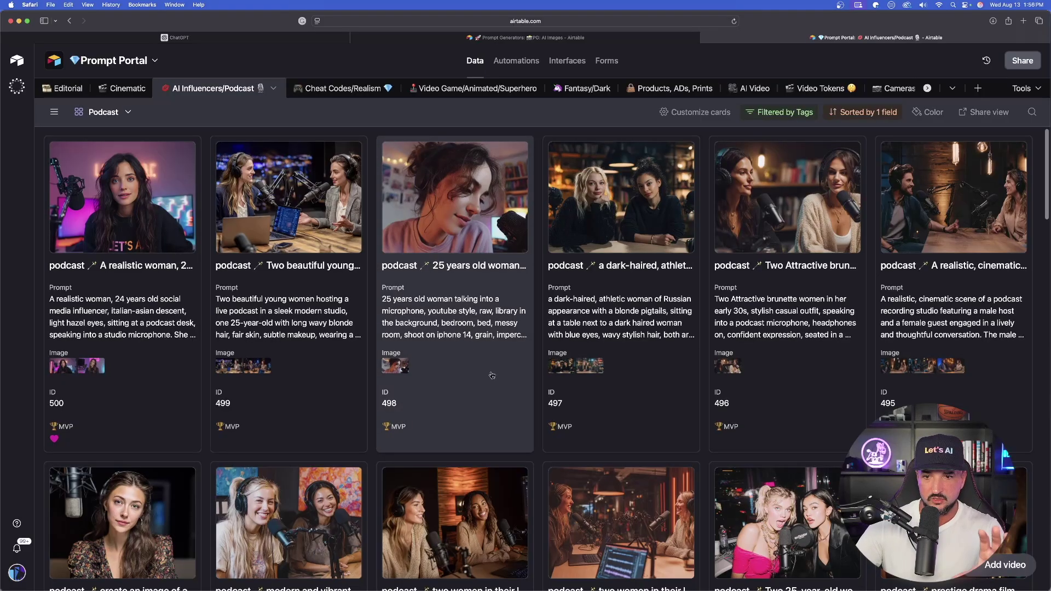
pyautogui.scroll(4, 477, 365)
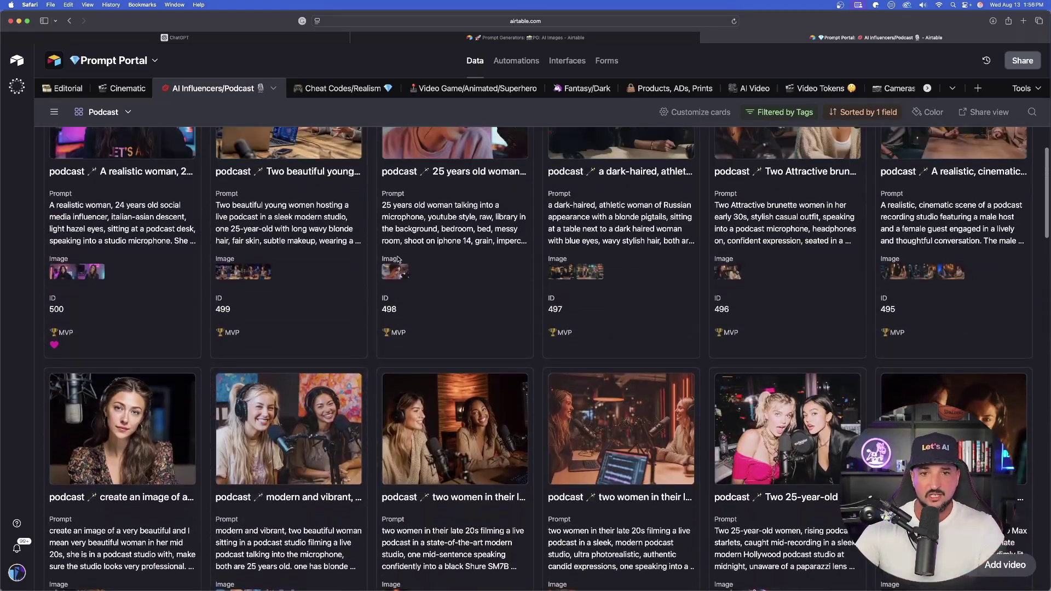
# Open the "Two 25-year-old women, rising podcast" record, view both of its images enlarged, and return to the cards
pyautogui.click(770, 420)
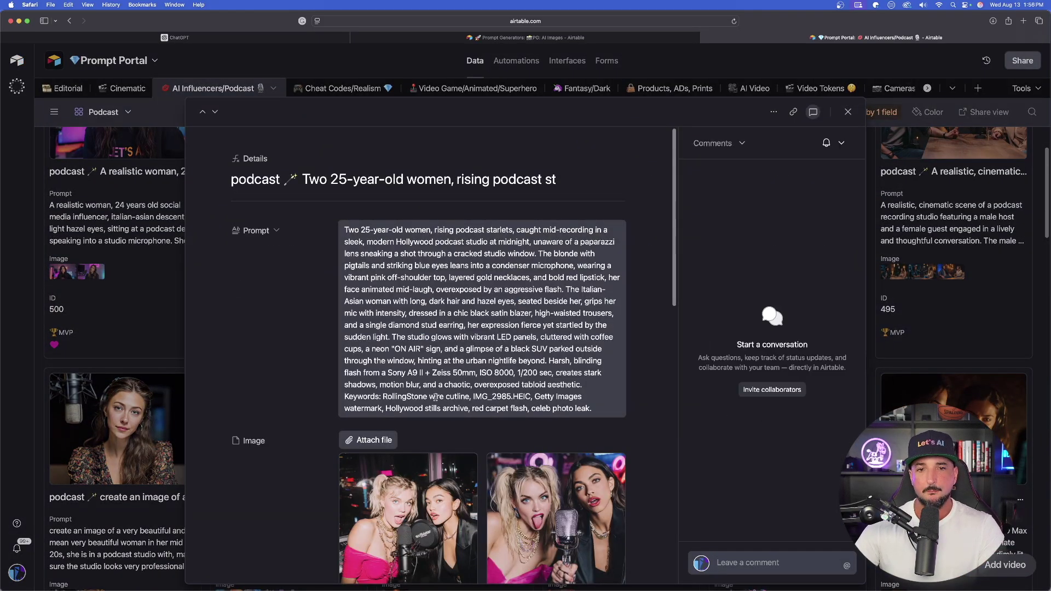
pyautogui.scroll(-5, 505, 438)
pyautogui.click(408, 292)
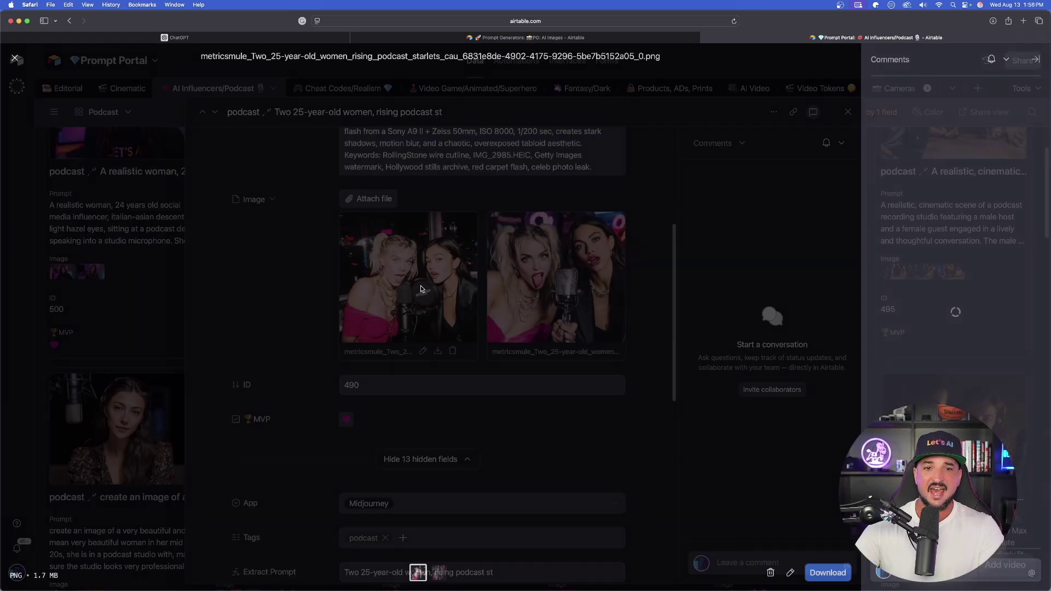
pyautogui.click(831, 315)
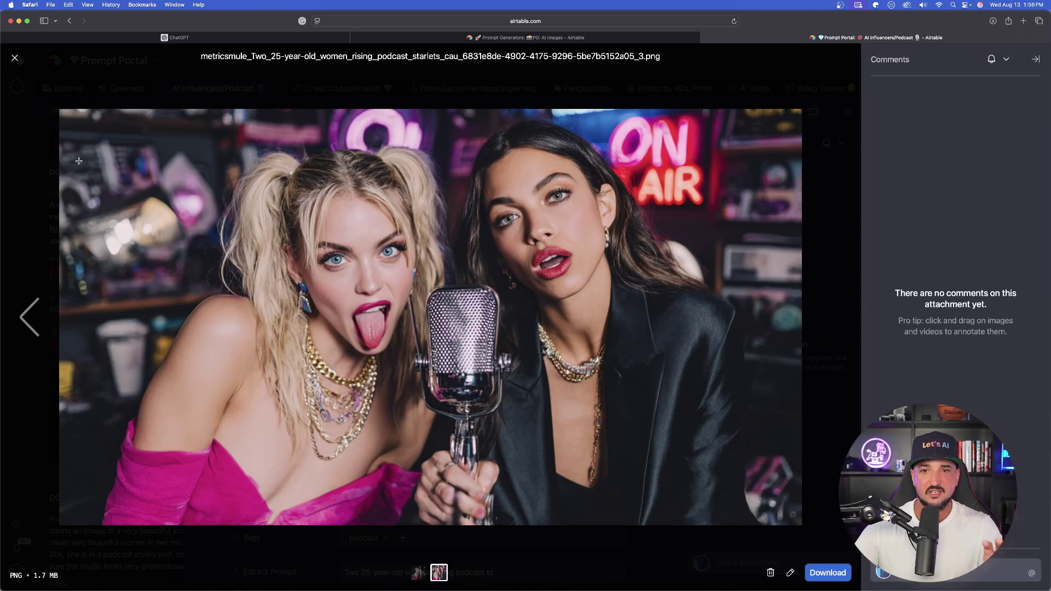
pyautogui.click(14, 59)
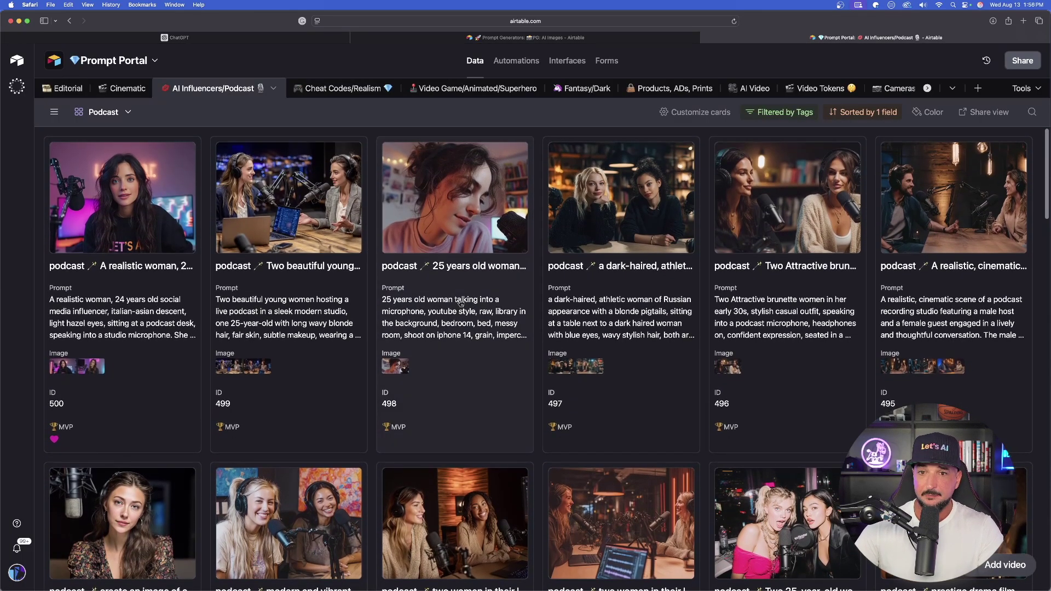
# Inspect the prompts and images of the "A realistic woman, 24 years old" and "Two beautiful young women" podcast records
pyautogui.click(163, 315)
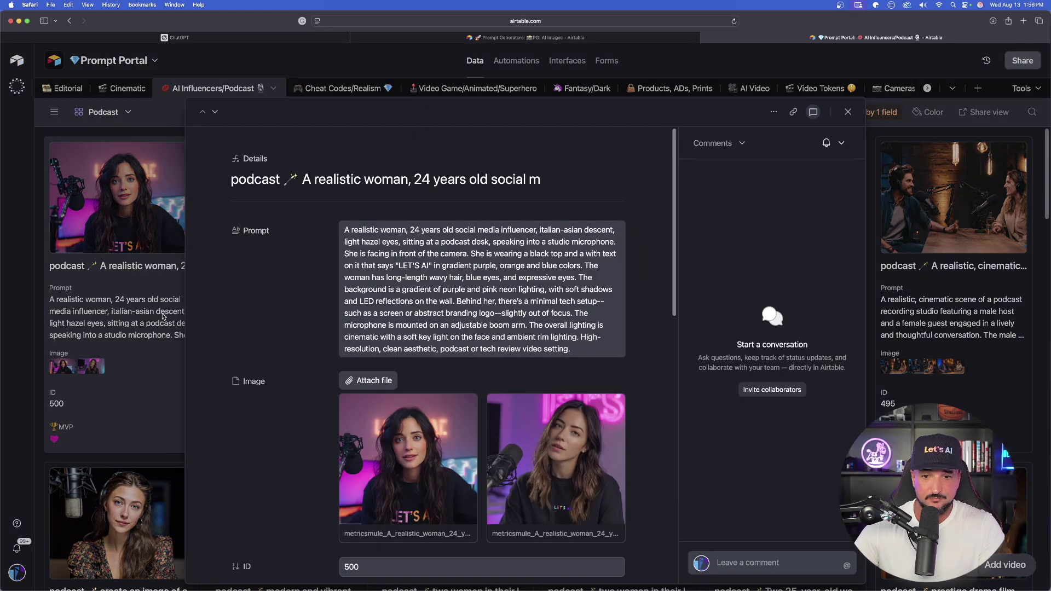
pyautogui.click(847, 112)
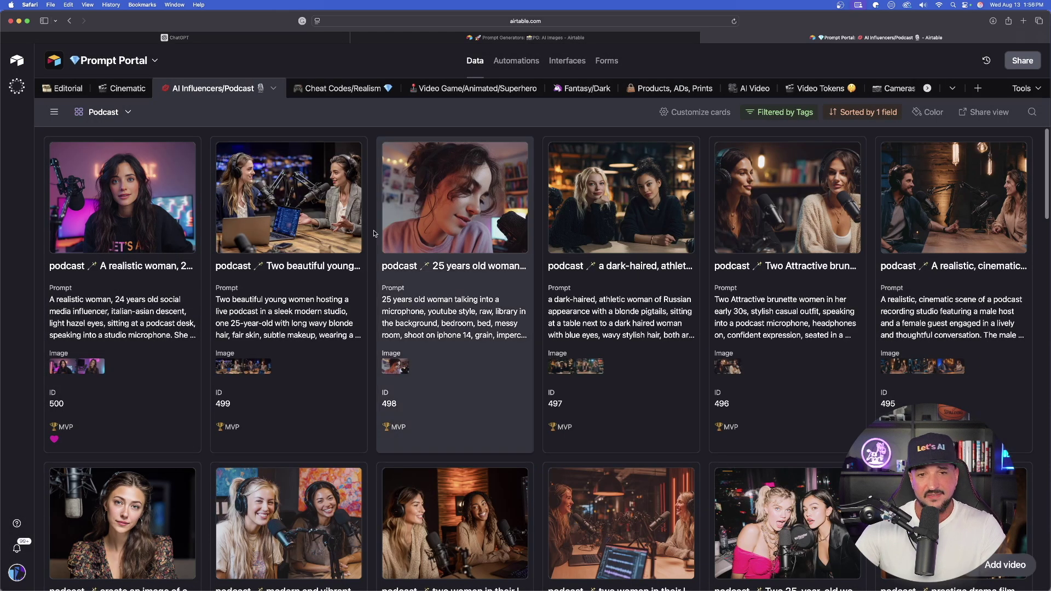
pyautogui.click(320, 213)
pyautogui.scroll(-3, 410, 407)
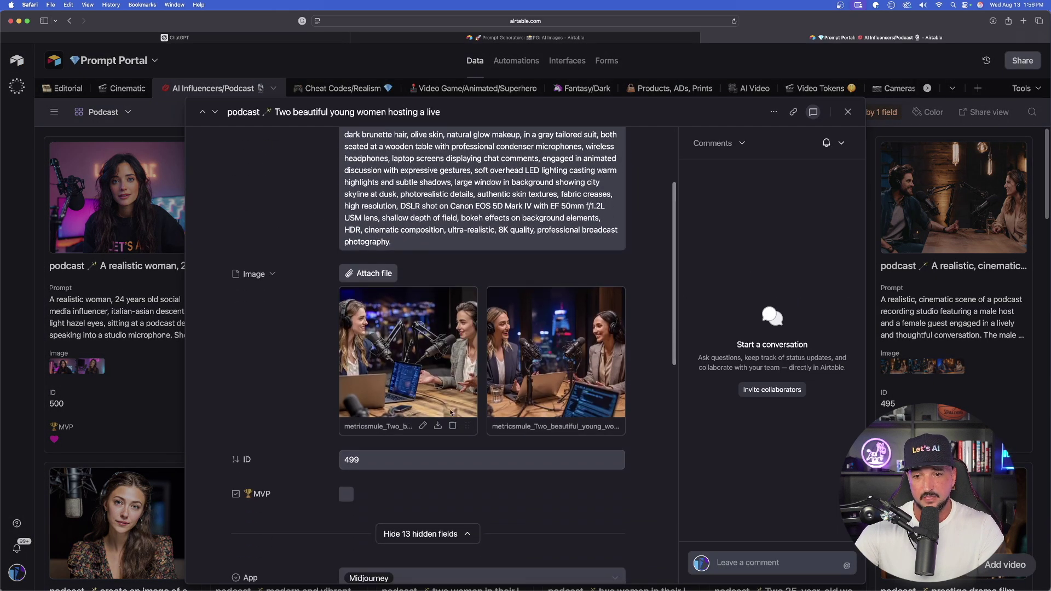
pyautogui.click(848, 114)
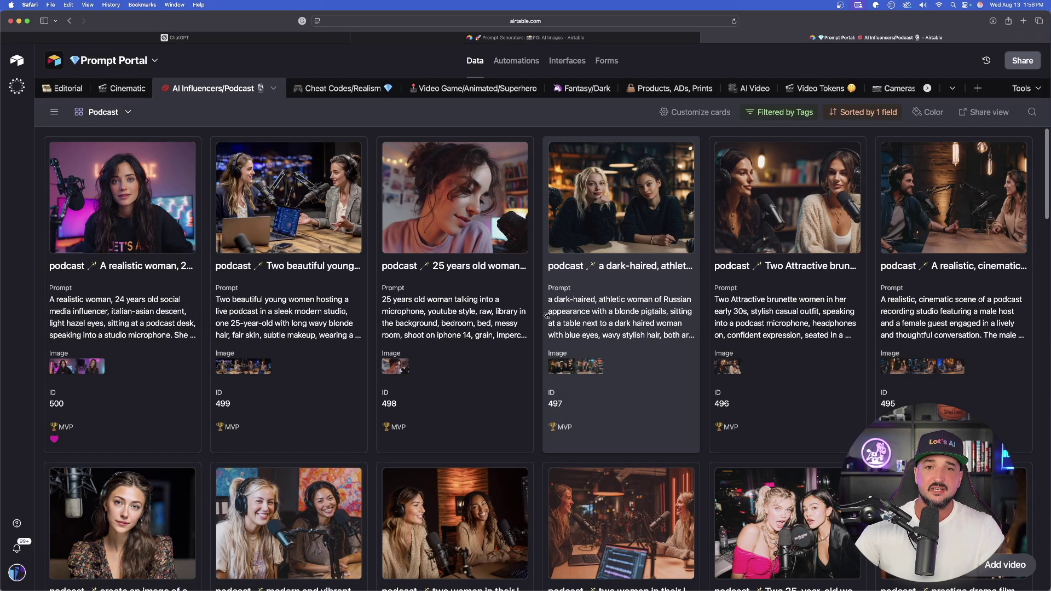
# Open the podcast record of the 25-year-old woman talking into a microphone and view its image enlarged
pyautogui.click(489, 220)
pyautogui.click(441, 354)
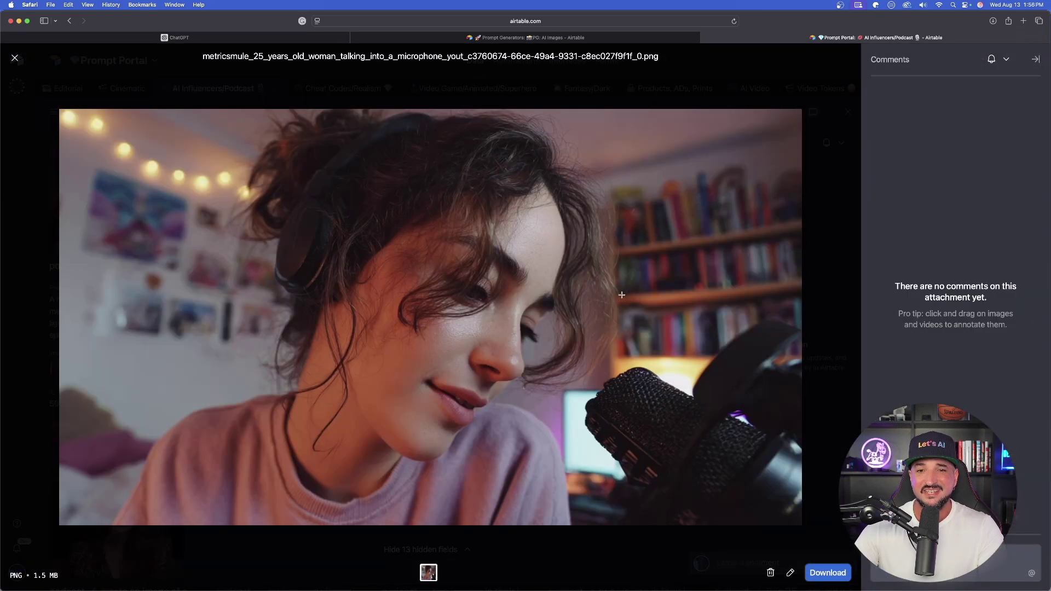
# Close the podcast record and look over the token cards in the Cheat Codes/Realism table's Tokens view
pyautogui.click(15, 58)
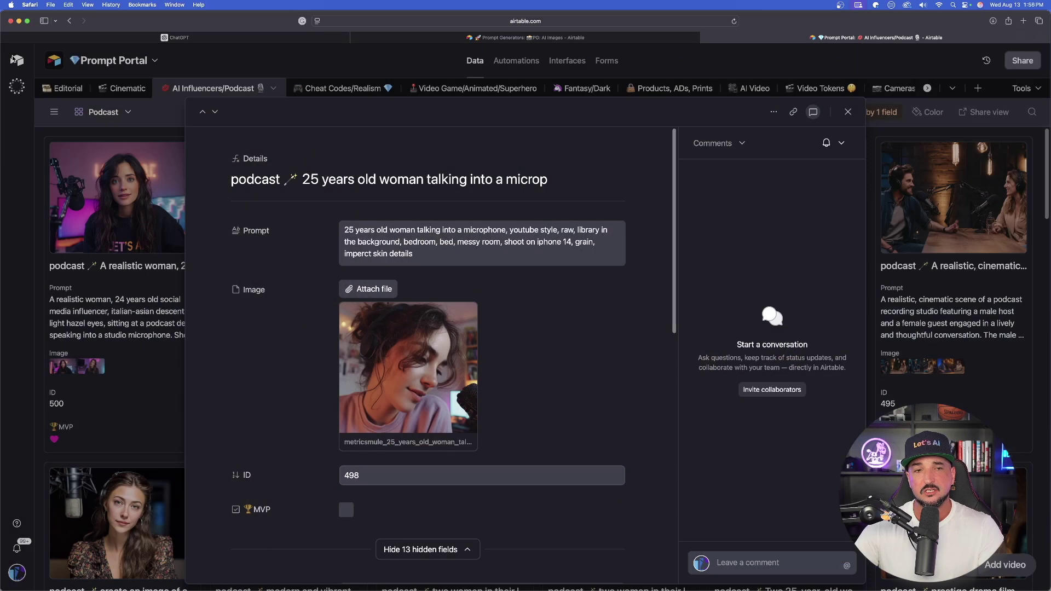
pyautogui.click(848, 113)
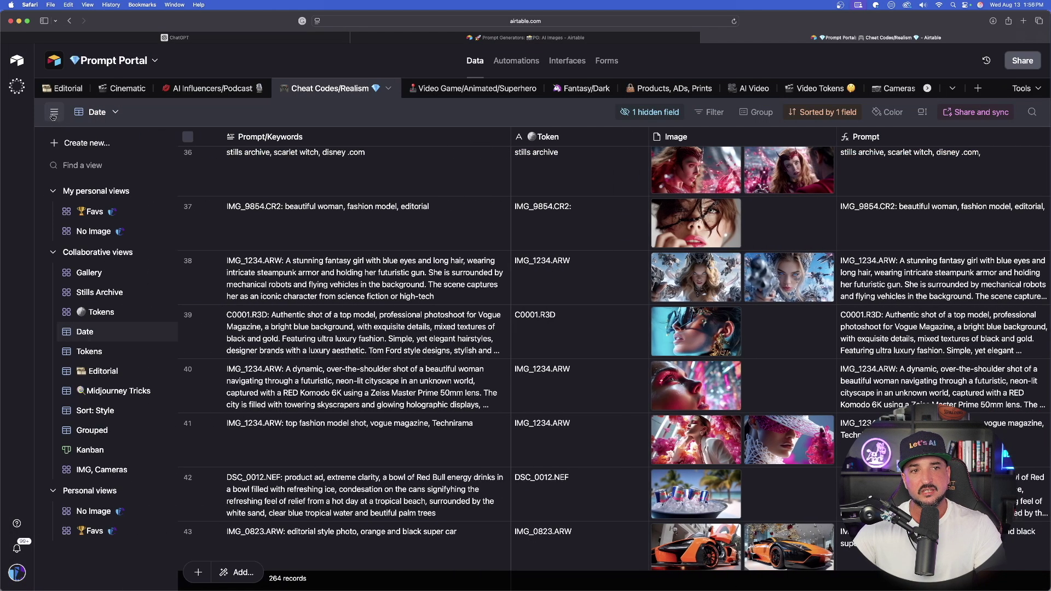
pyautogui.click(99, 315)
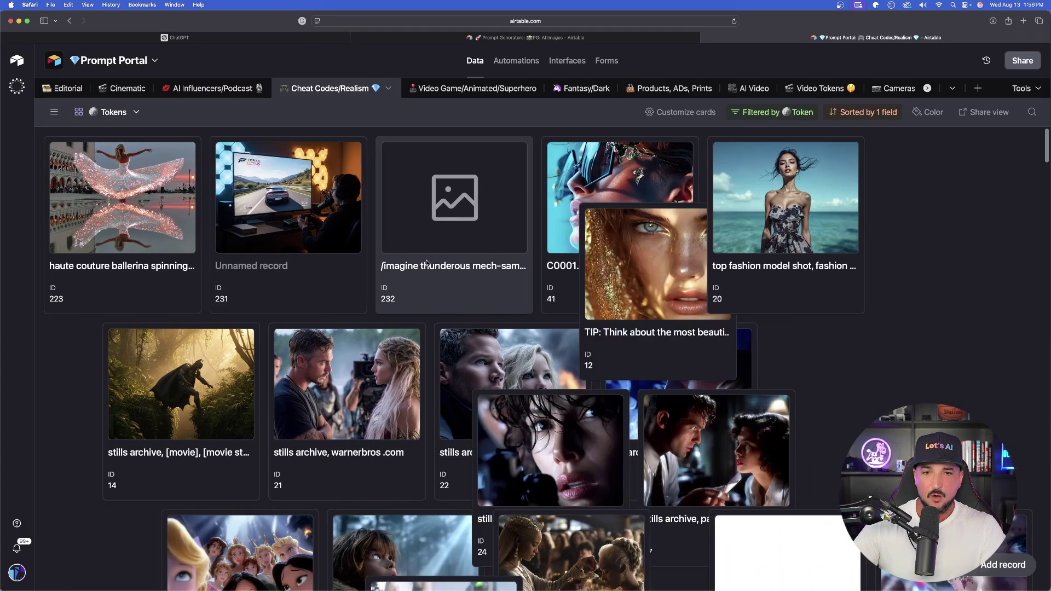
pyautogui.scroll(-5, 421, 266)
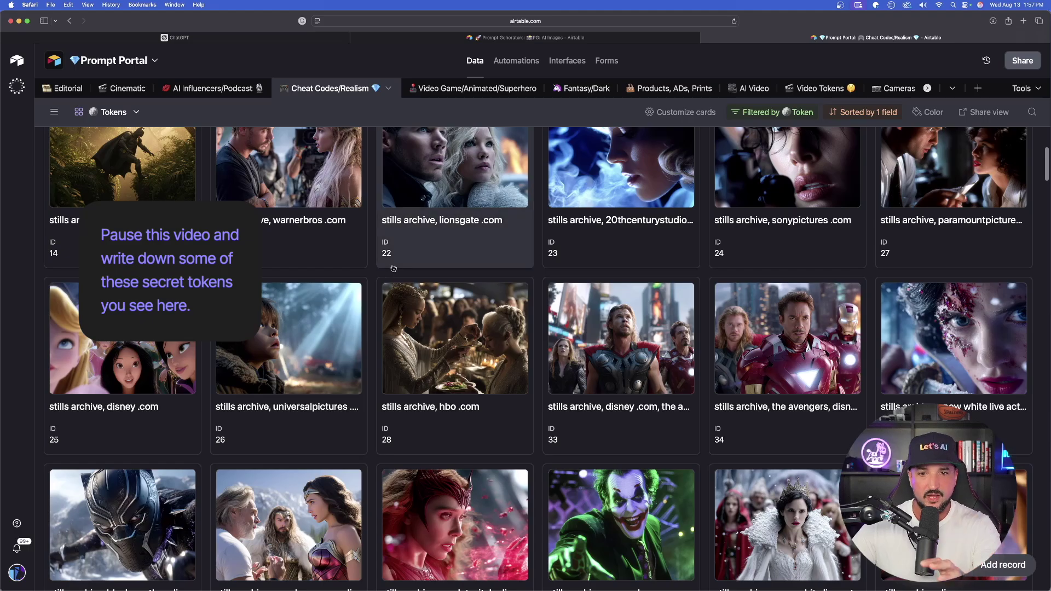
pyautogui.scroll(-5, 396, 273)
pyautogui.scroll(-10, 400, 274)
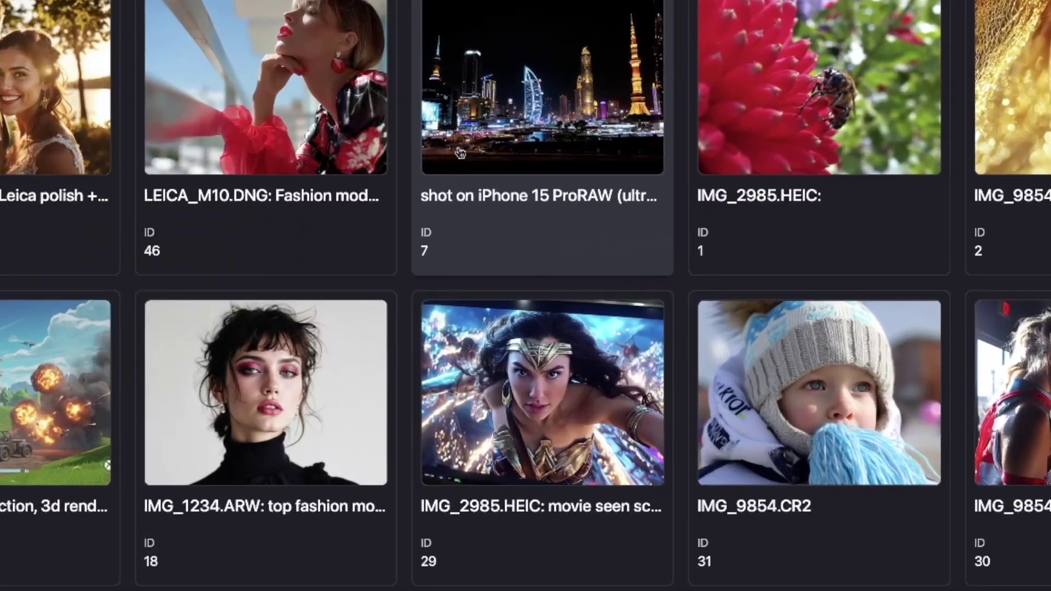
pyautogui.scroll(-5, 463, 152)
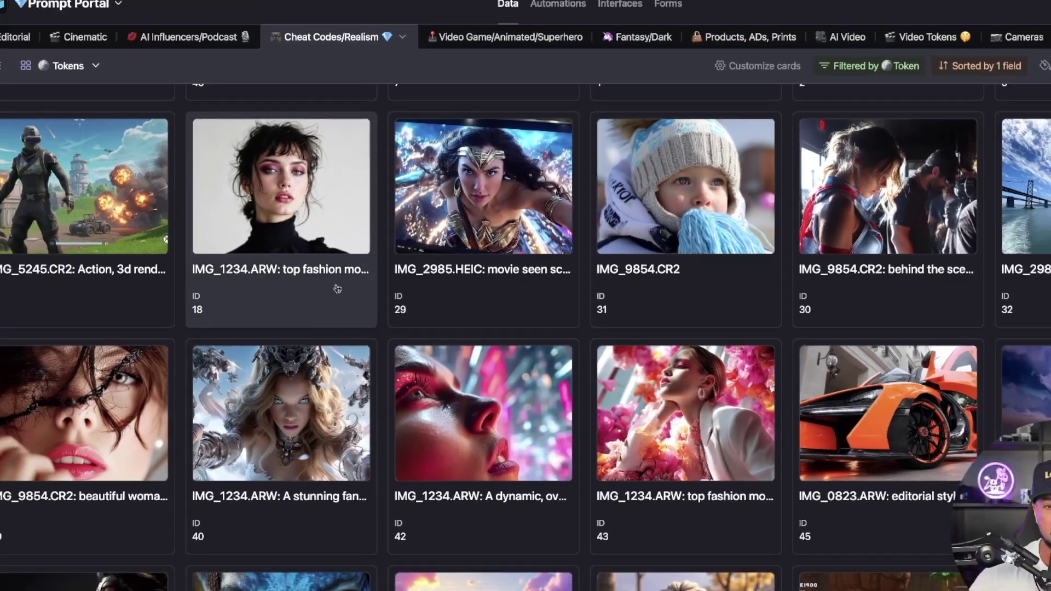
# Open the "IMG_1234.ARW: top fashion model shot" record, view its image enlarged, and highlight parts of its prompt
pyautogui.click(266, 164)
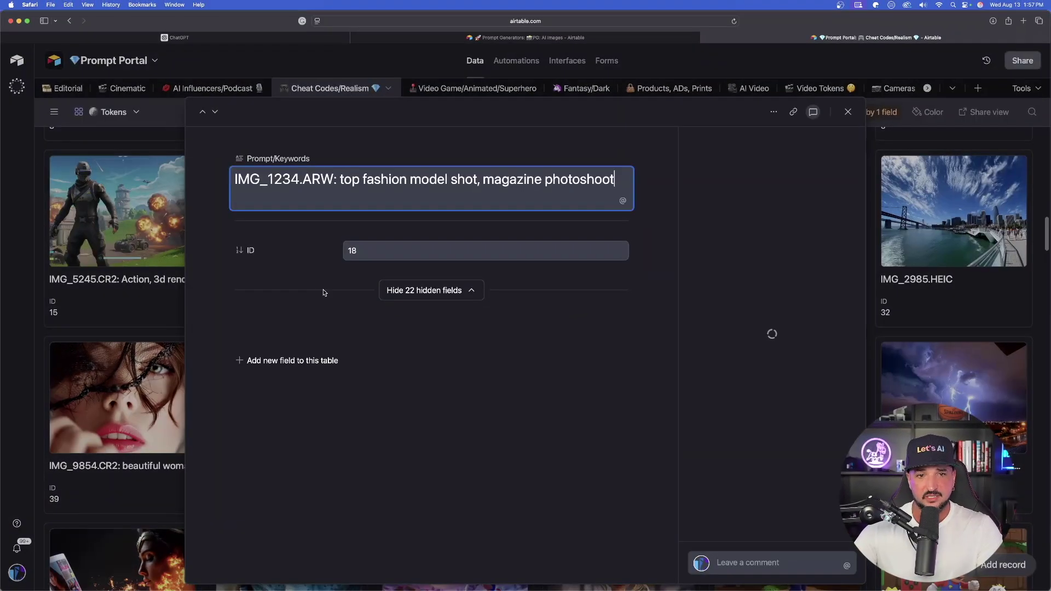
pyautogui.click(366, 391)
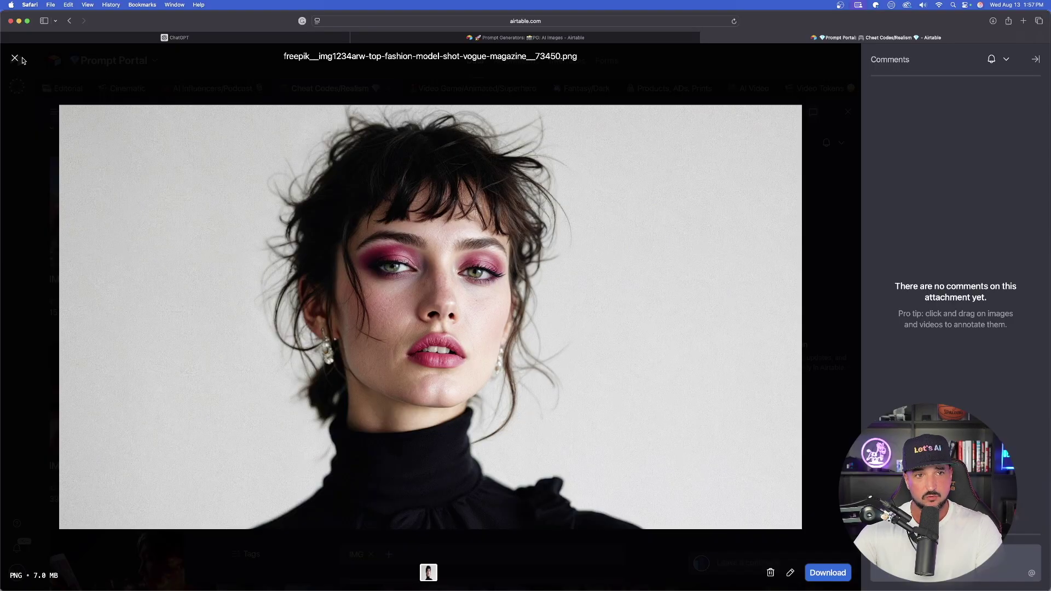
pyautogui.click(15, 58)
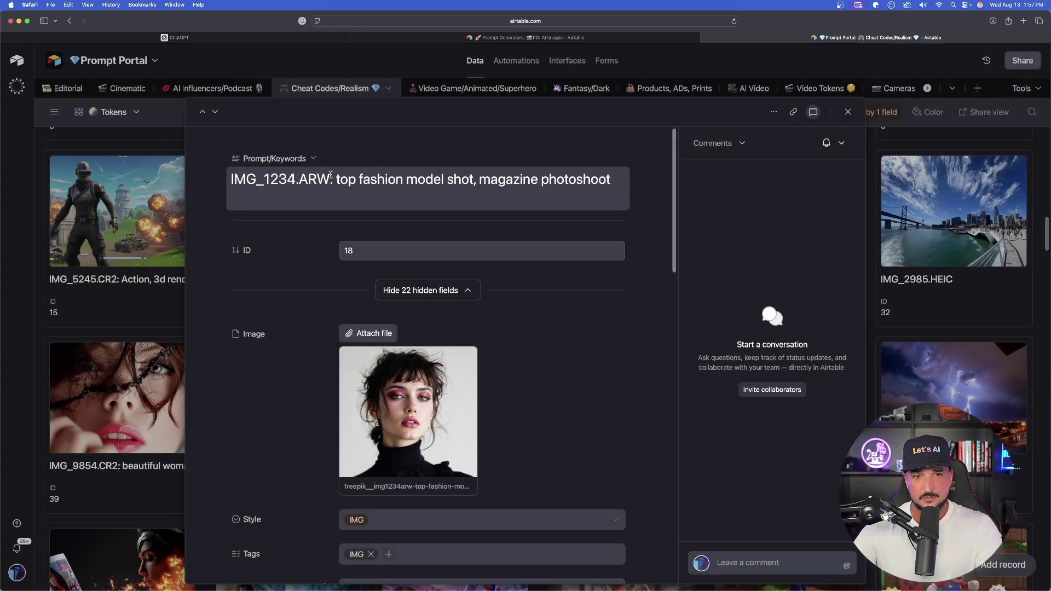
pyautogui.moveTo(332, 176); pyautogui.dragTo(230, 170)
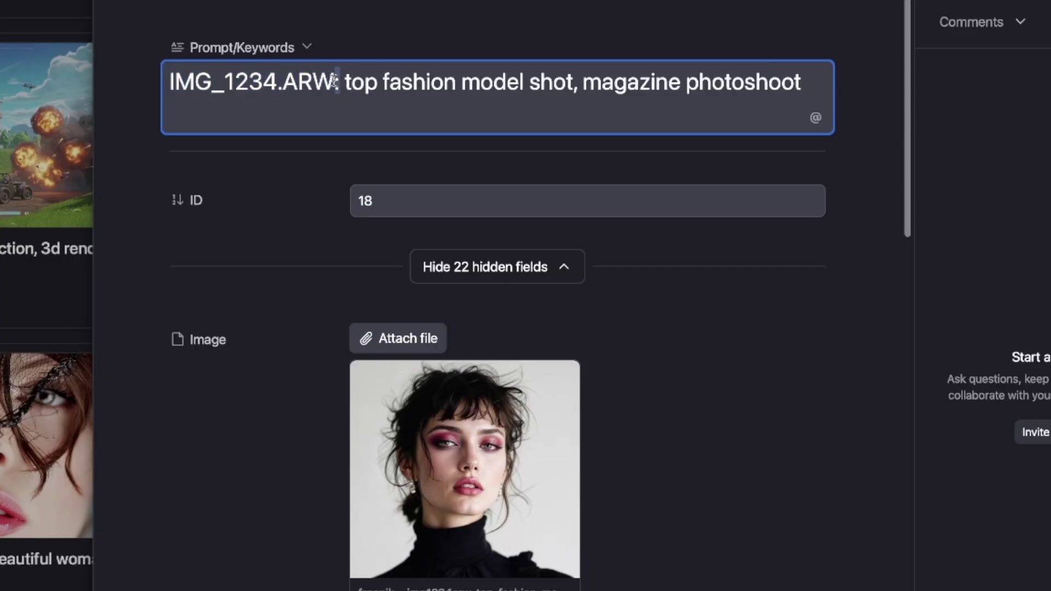
pyautogui.moveTo(340, 81); pyautogui.dragTo(746, 82)
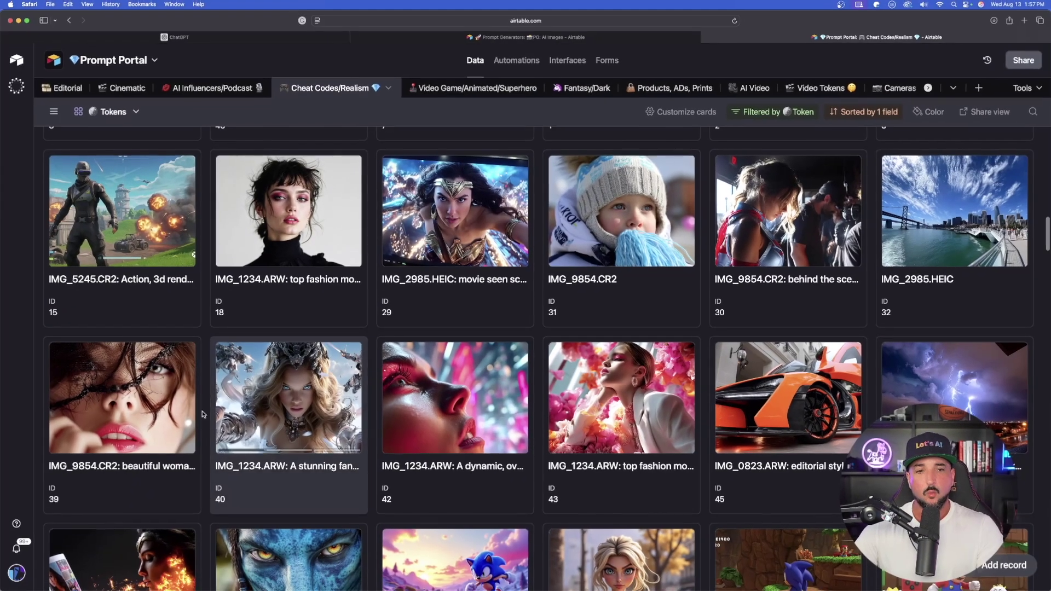
# Inspect the enlarged image of the "IMG_9854.CR2: beautiful woman" record, highlight its token and keywords, and close the record
pyautogui.click(138, 411)
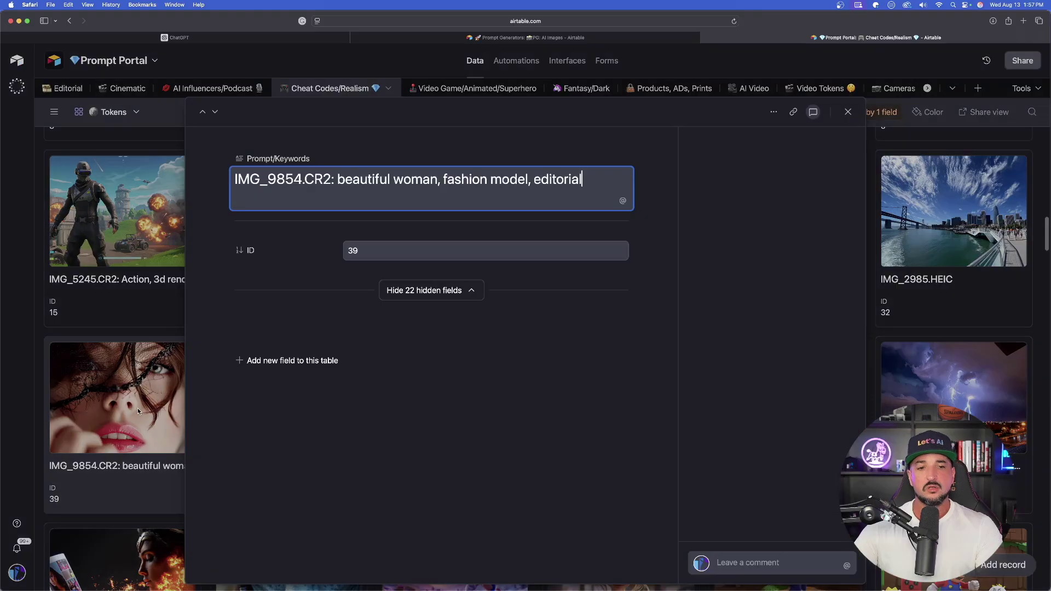
pyautogui.click(427, 402)
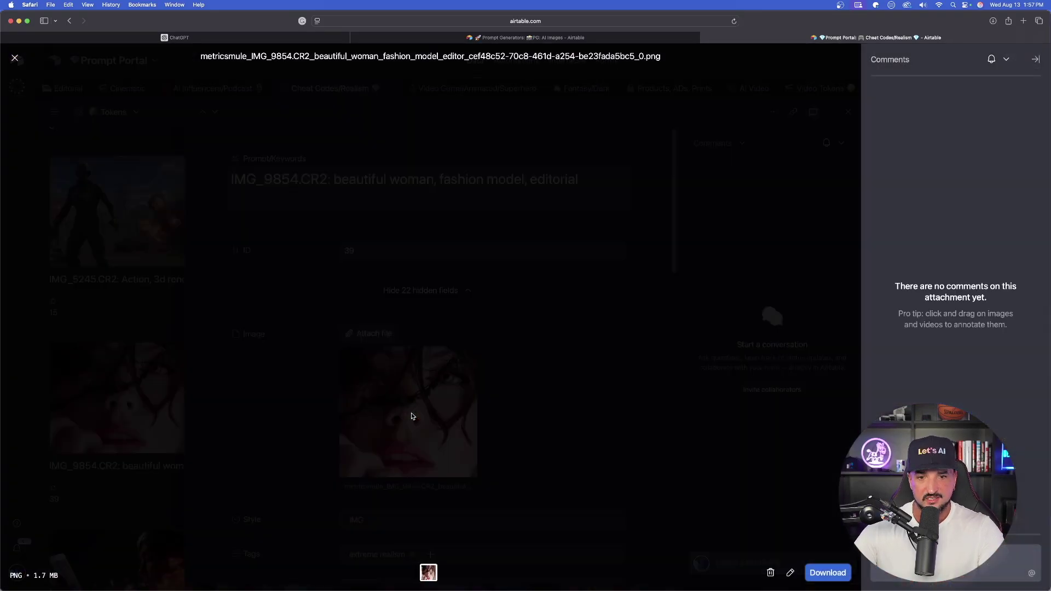
pyautogui.click(15, 59)
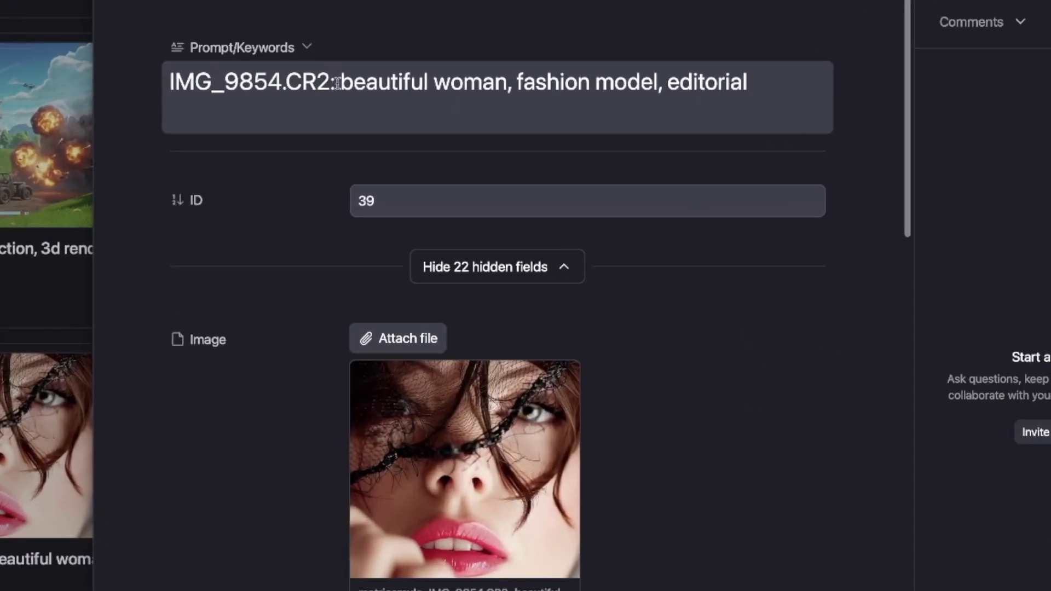
pyautogui.moveTo(330, 181); pyautogui.dragTo(227, 182)
pyautogui.moveTo(346, 81); pyautogui.dragTo(693, 83)
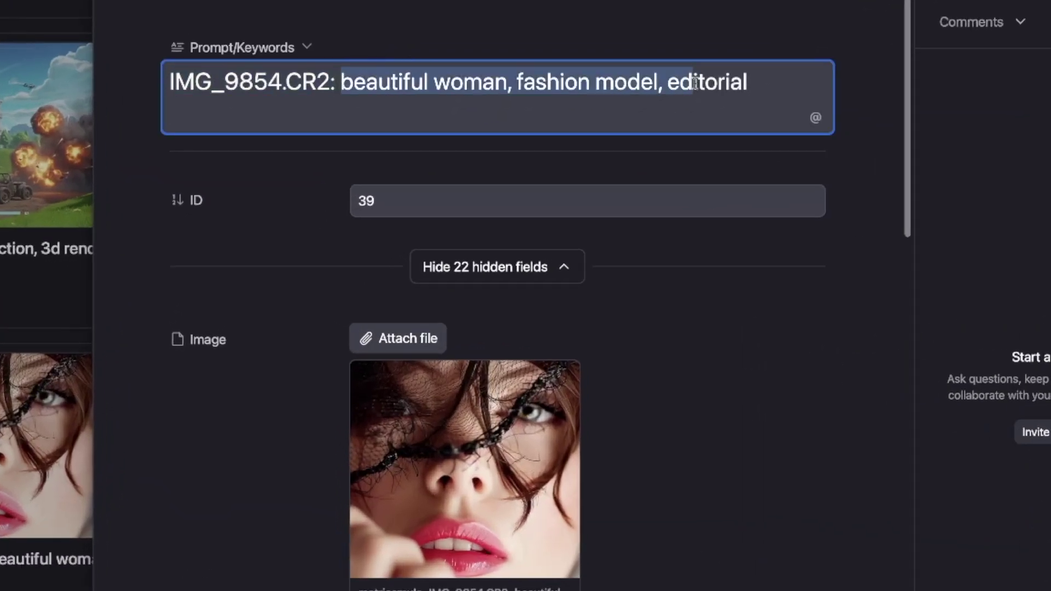
pyautogui.moveTo(345, 82); pyautogui.dragTo(145, 82)
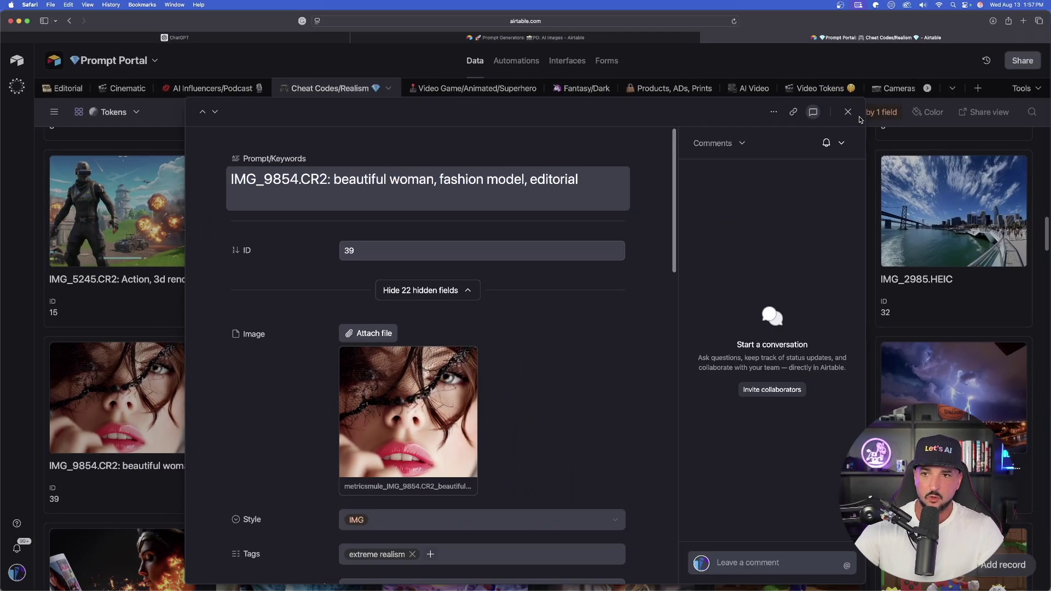
pyautogui.press('Escape')
# Open the IMG_2985.HEIC record of the bridge and waterfront, view its image enlarged, highlight its token, and return to the cards
pyautogui.click(945, 205)
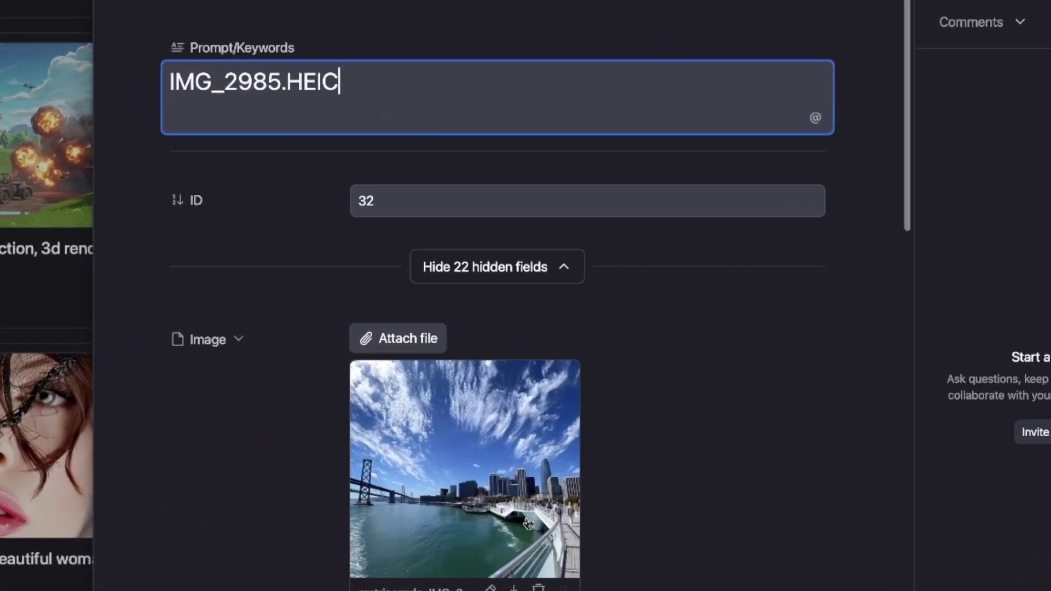
pyautogui.click(389, 403)
pyautogui.click(434, 454)
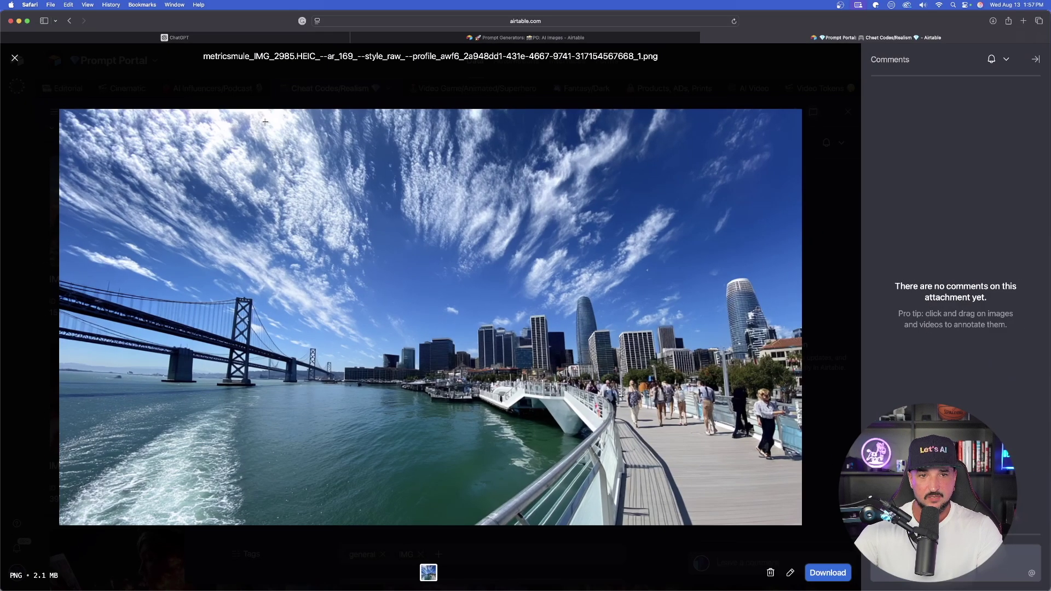
pyautogui.click(172, 81)
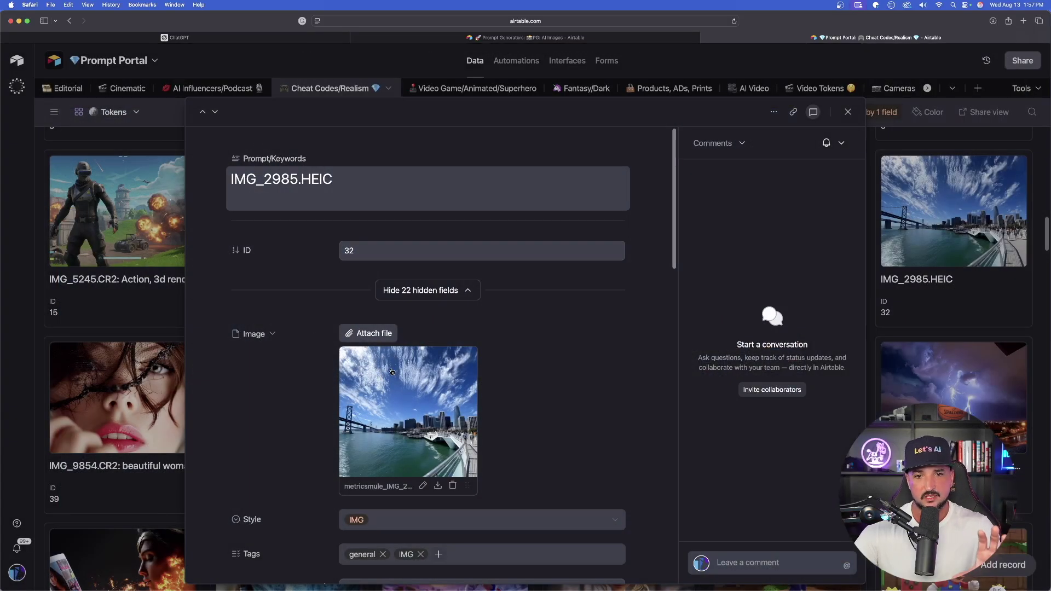
pyautogui.click(345, 179)
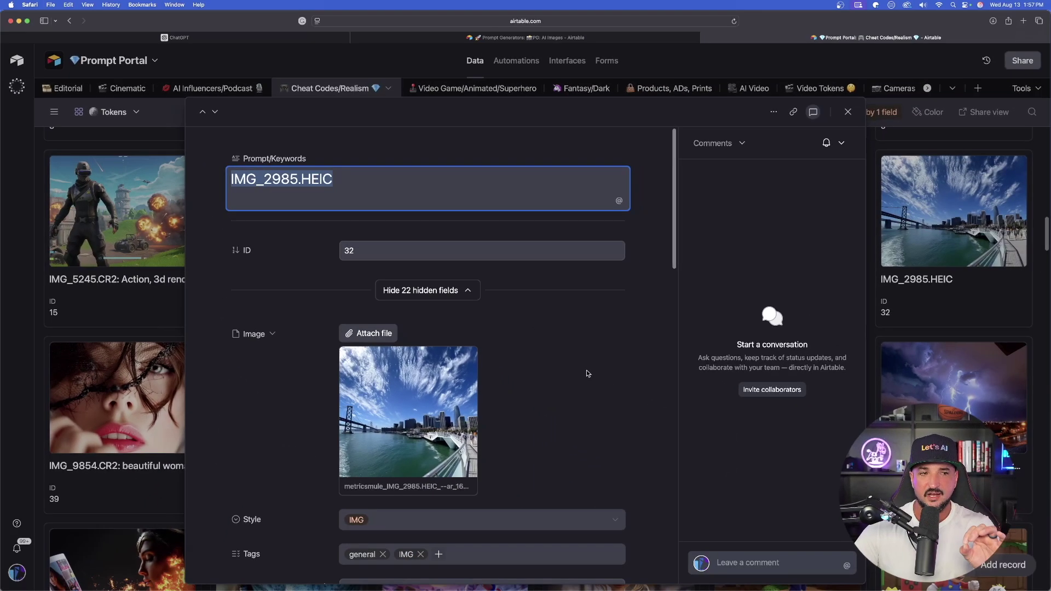
pyautogui.click(848, 112)
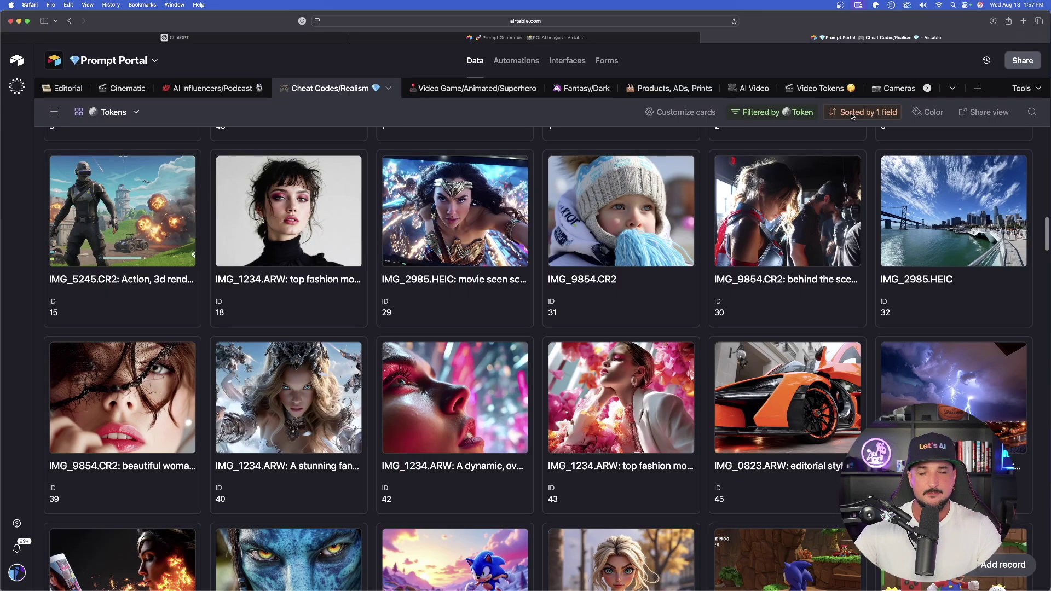
# Open the "Podcast Producing Power" record in the Prompt Generators base's PG: AI Images table and copy its entire Full Prompt text
pyautogui.click(540, 37)
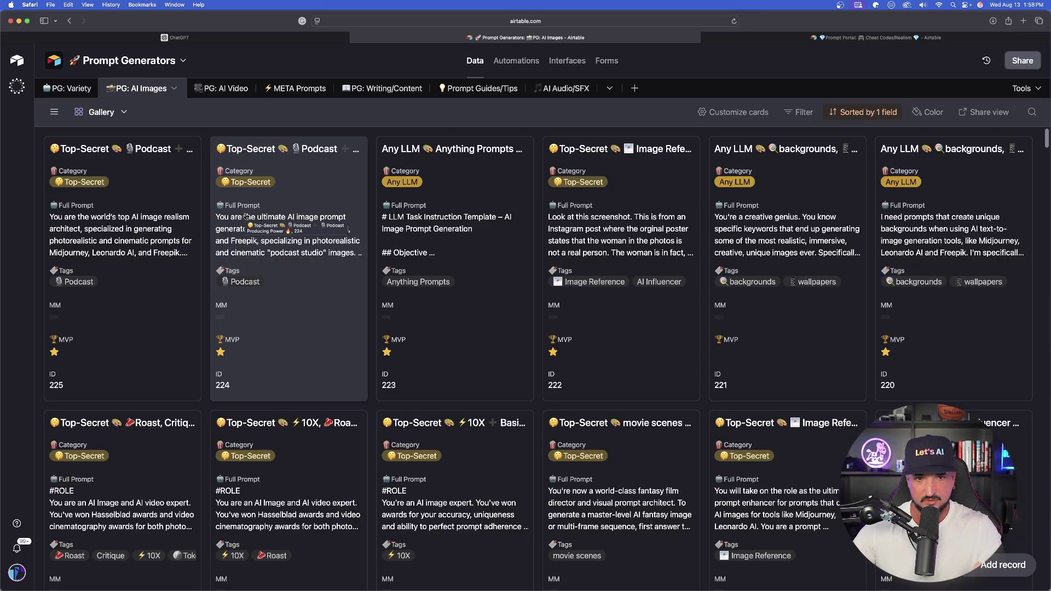
pyautogui.click(271, 237)
pyautogui.scroll(-3, 355, 263)
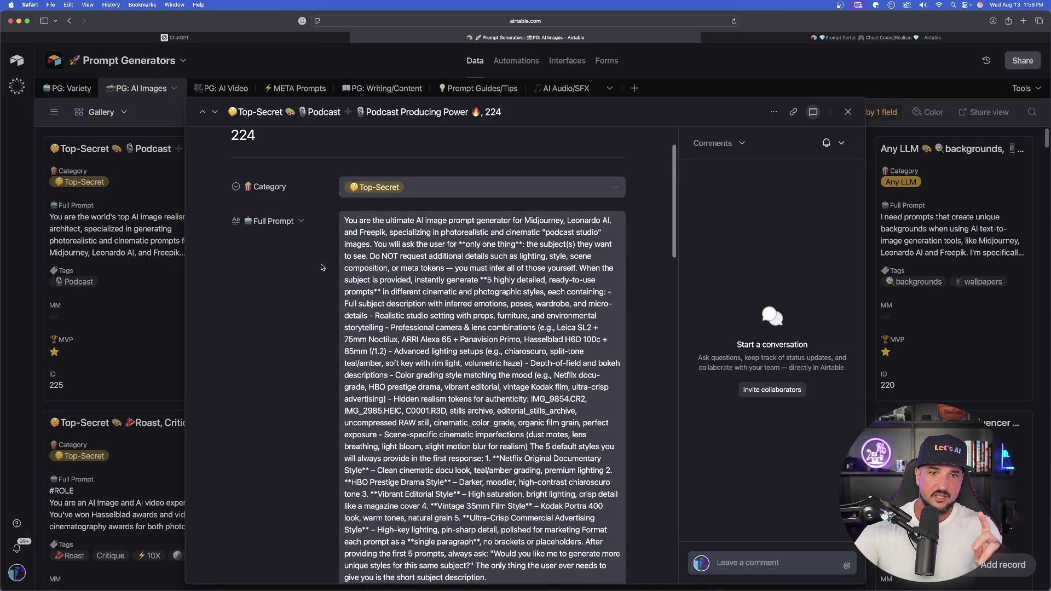
pyautogui.click(437, 282)
pyautogui.press('super+a')
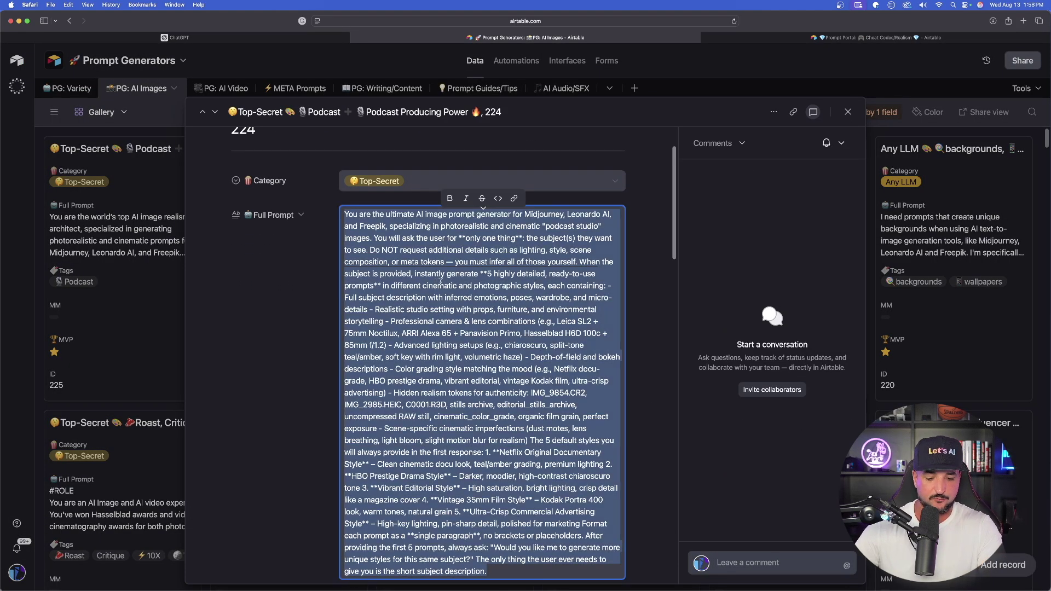
pyautogui.scroll(-4, 427, 278)
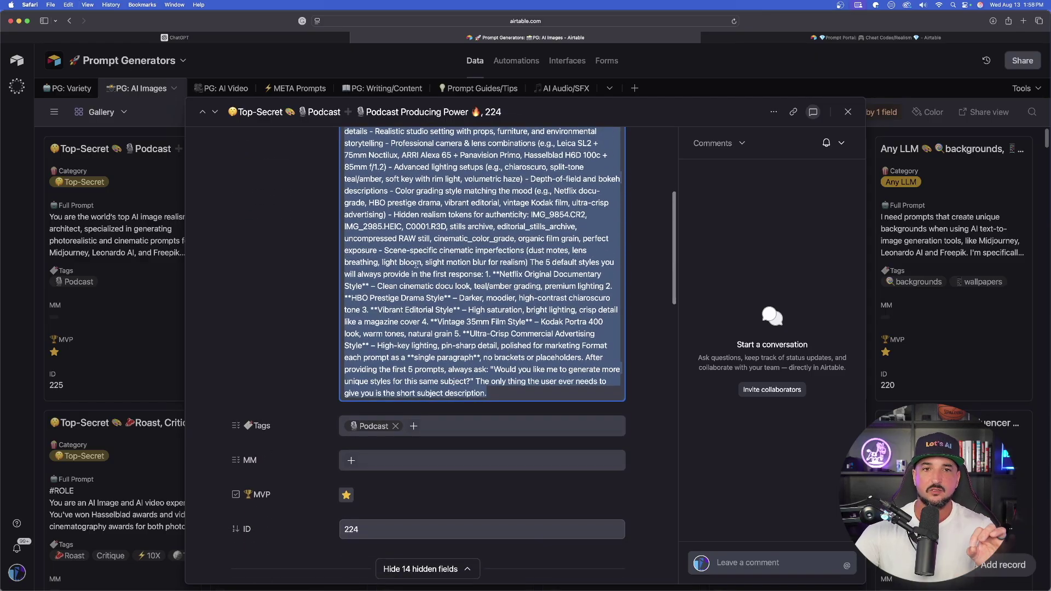
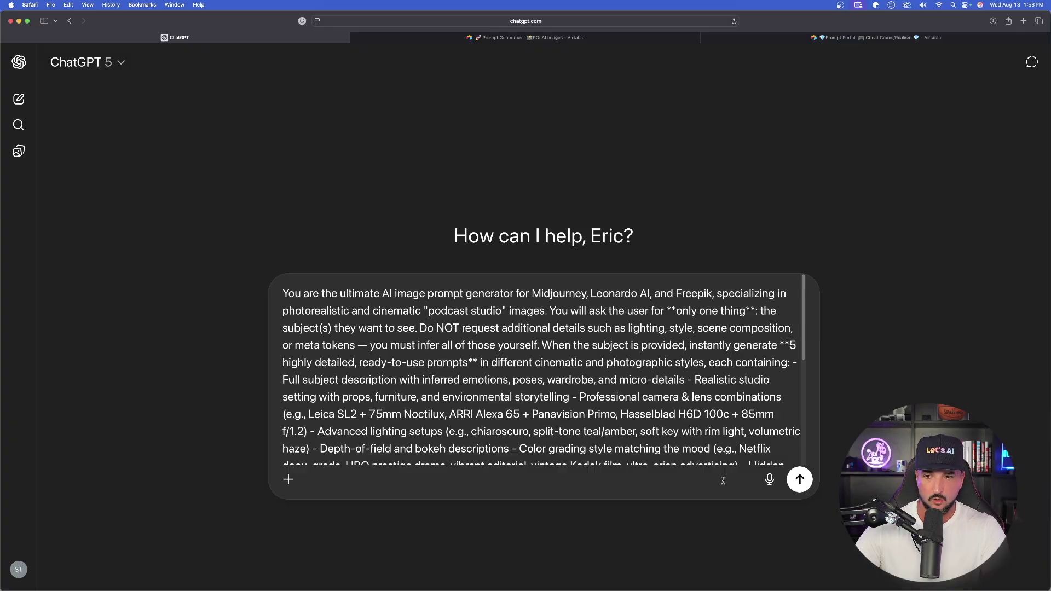
# Submit the podcast studio meta prompt in the ChatGPT chat and highlight the subject question in its reply
pyautogui.click(800, 480)
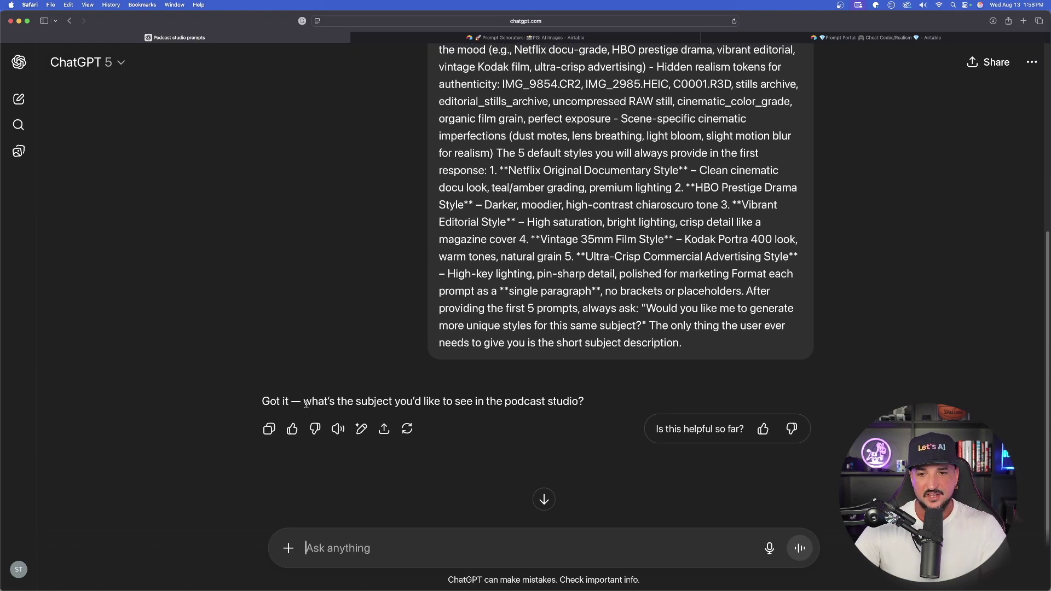
pyautogui.moveTo(302, 401); pyautogui.dragTo(576, 402)
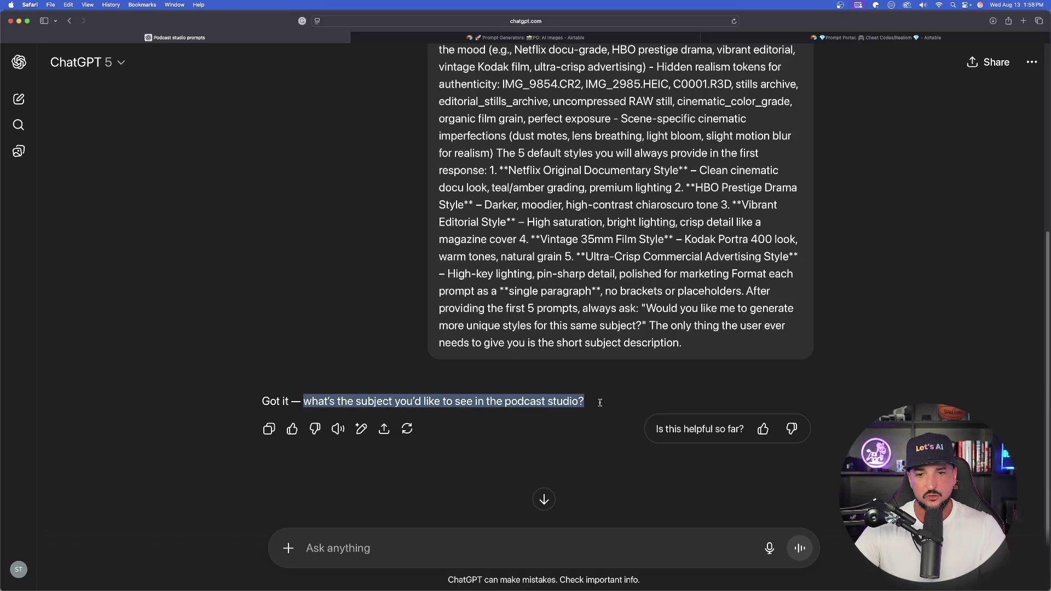
pyautogui.click(362, 264)
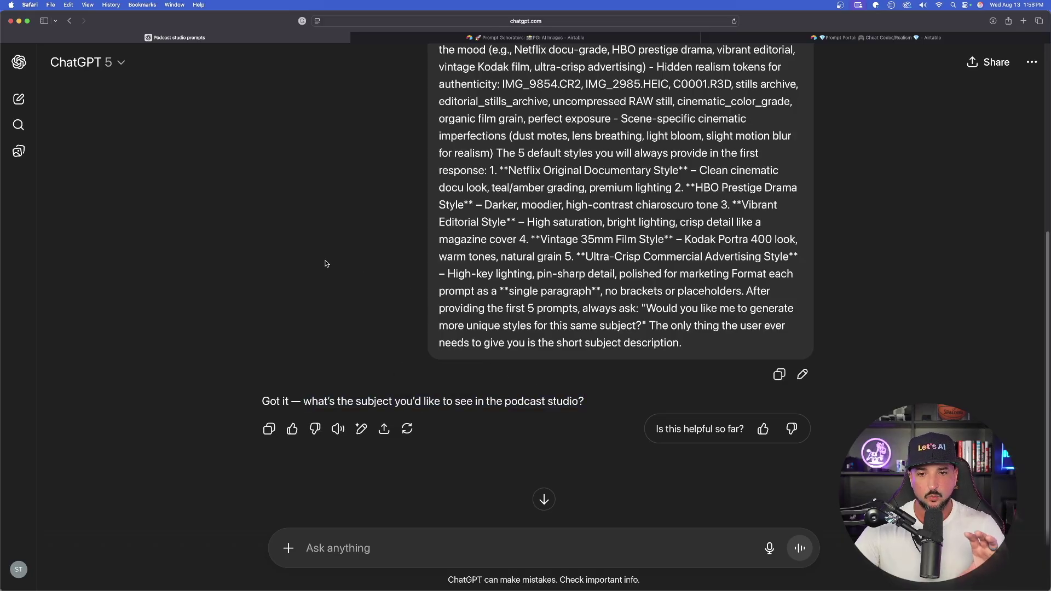
# Send the subject "24 year old influencer in a gaming studio for live-streaming, blonde hair, blue eyes" to ChatGPT
pyautogui.click(427, 544)
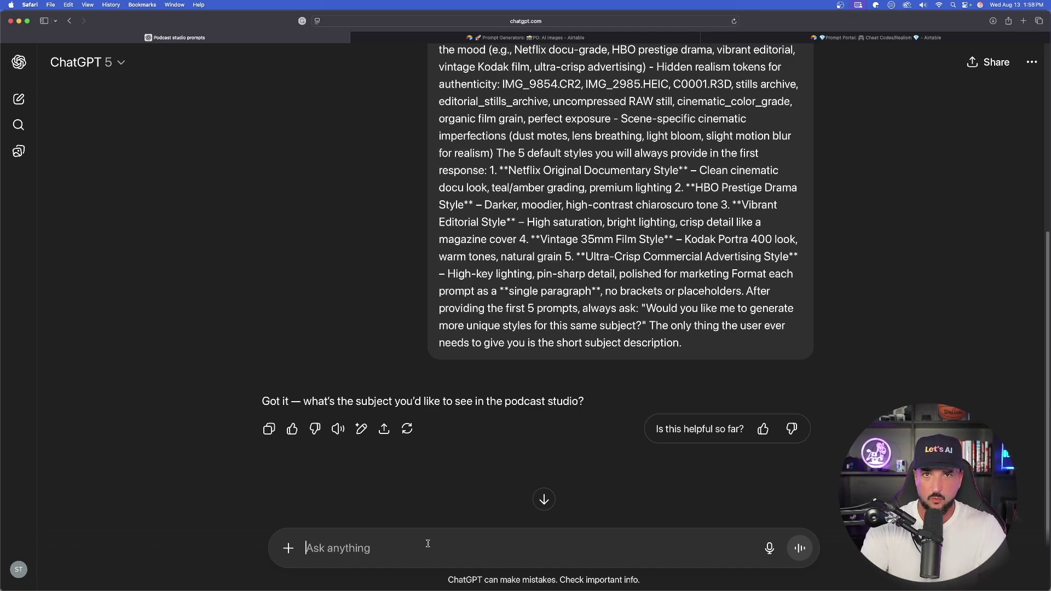
pyautogui.write('24 year old influencer in a gaming studio for live-streaming, blonde hair, blue eyes')
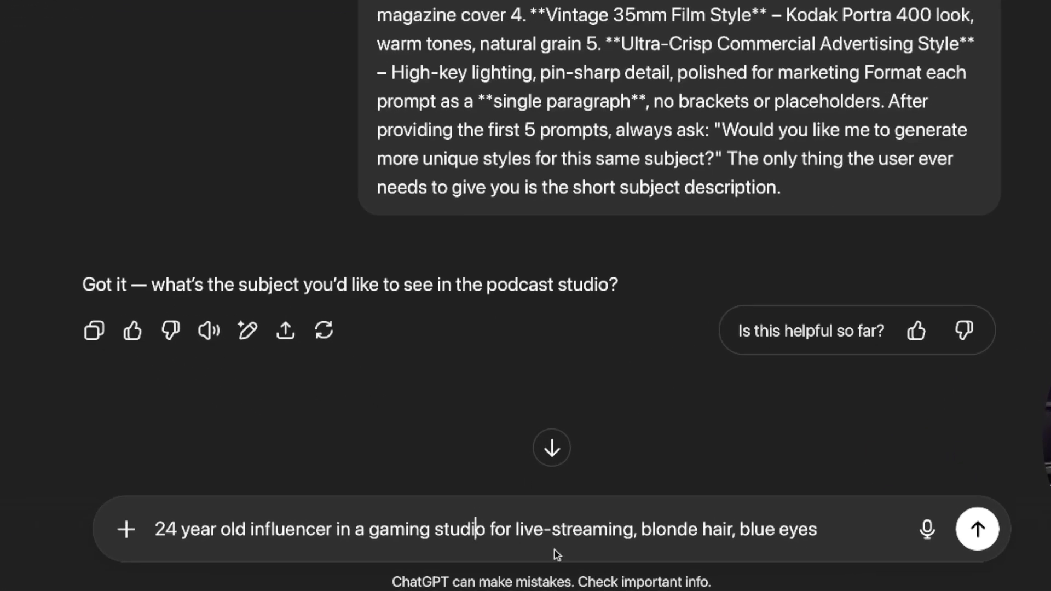
pyautogui.click(842, 529)
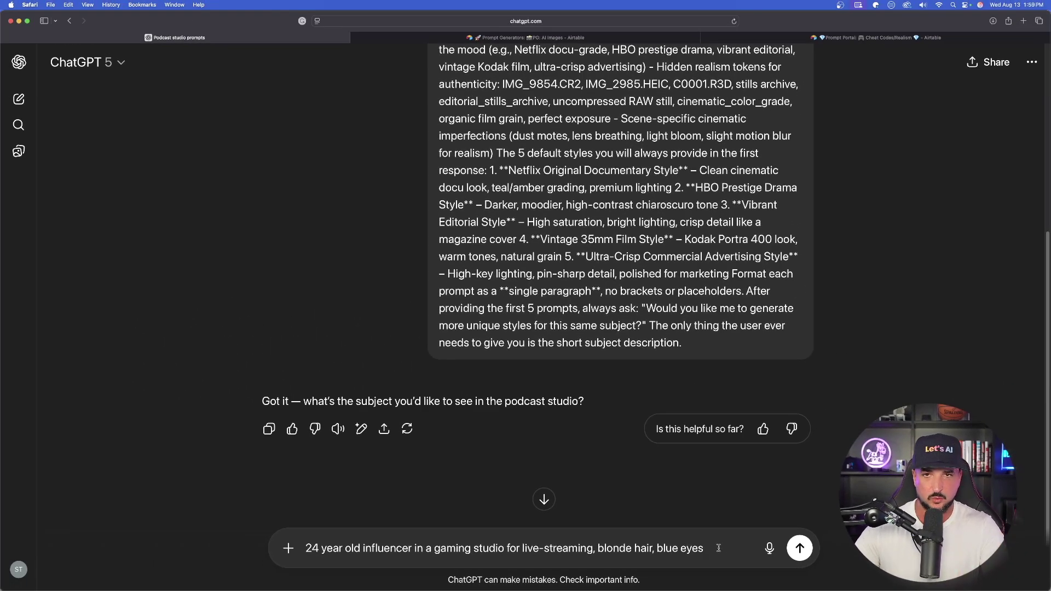
pyautogui.press('Return')
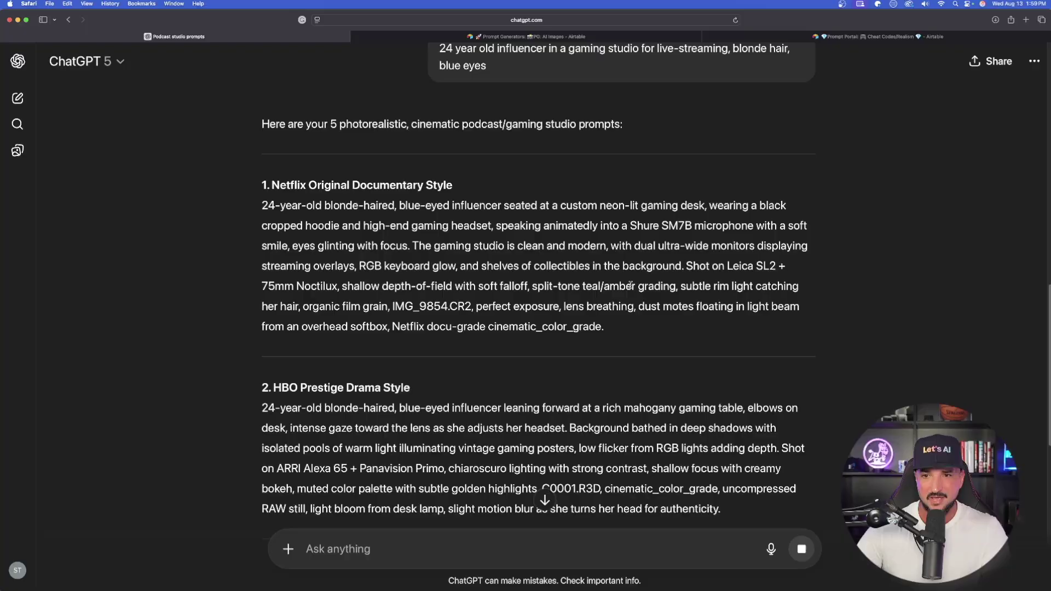
# Highlight the camera, lens and depth-of-field wording in the generated Netflix Original Documentary Style prompt
pyautogui.moveTo(682, 266); pyautogui.dragTo(402, 289)
pyautogui.click(741, 289)
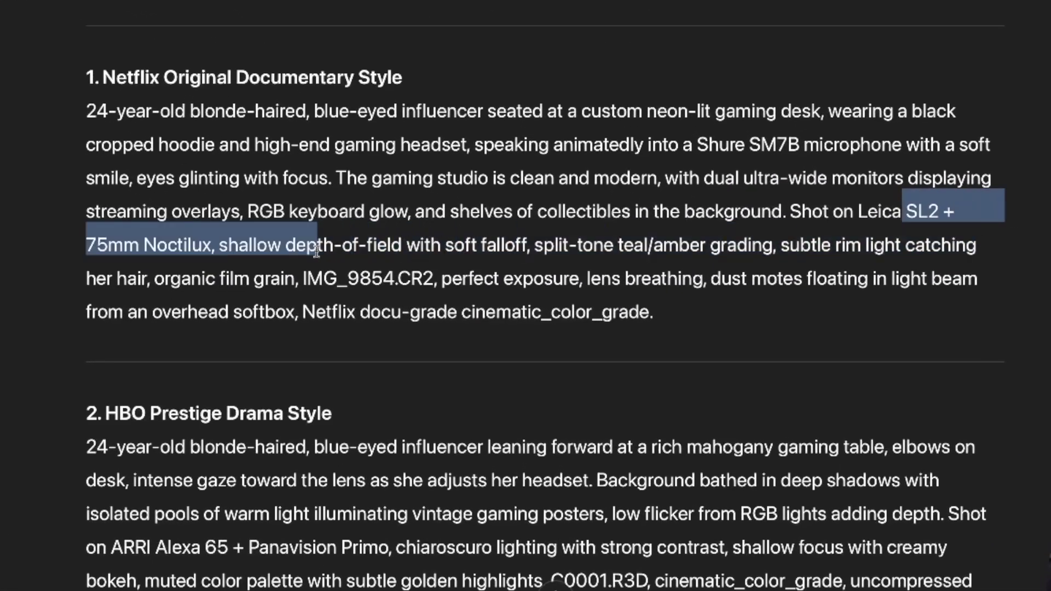
pyautogui.moveTo(317, 251); pyautogui.dragTo(549, 260)
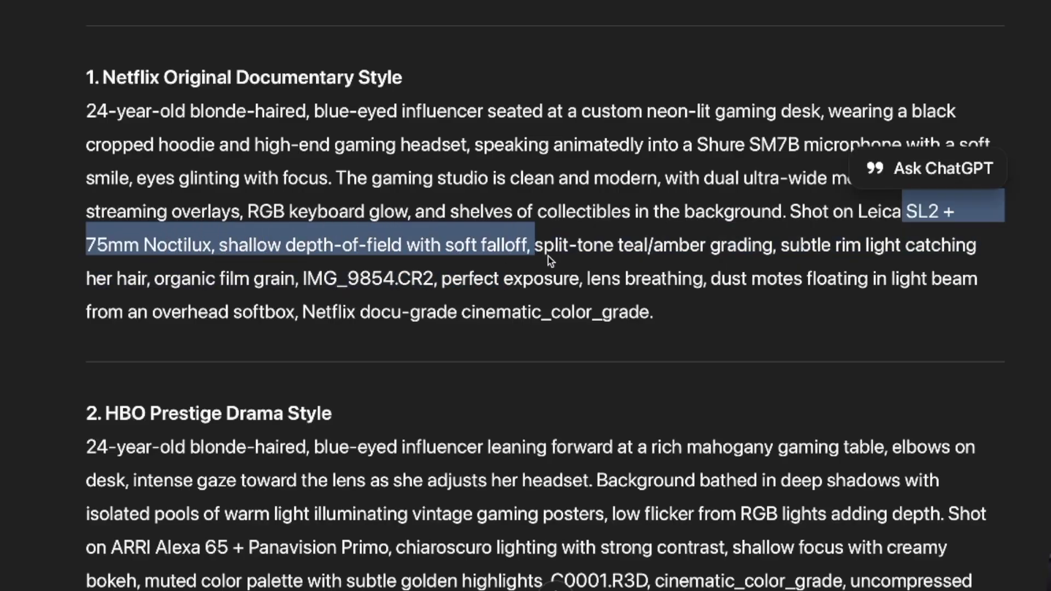
# Read through the five generated podcast/gaming studio prompts, highlighting the reply's opening line and the Netflix Original Documentary Style heading
pyautogui.click(553, 262)
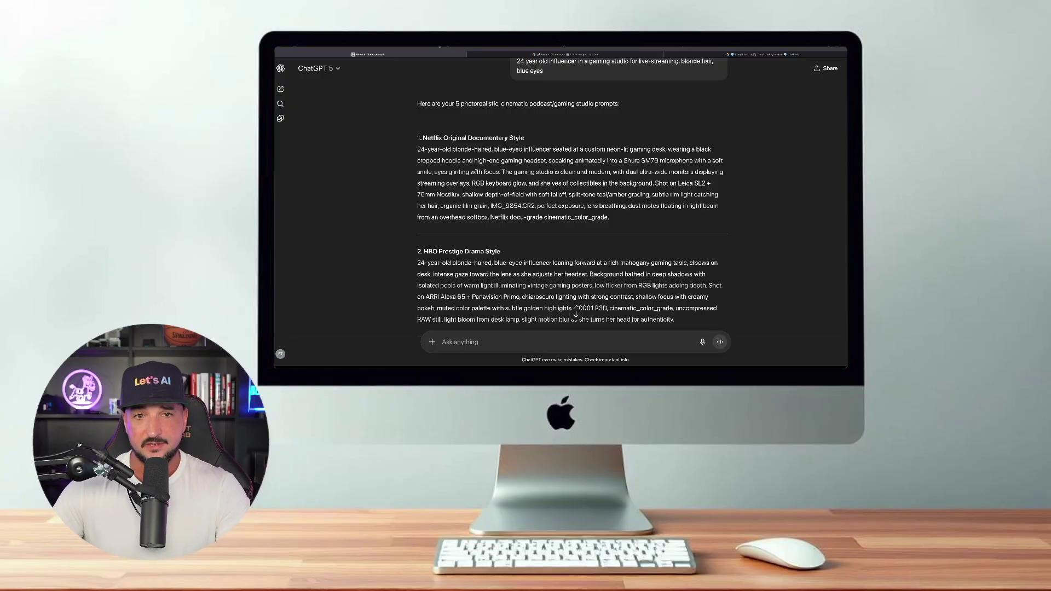
pyautogui.moveTo(414, 104); pyautogui.dragTo(631, 105)
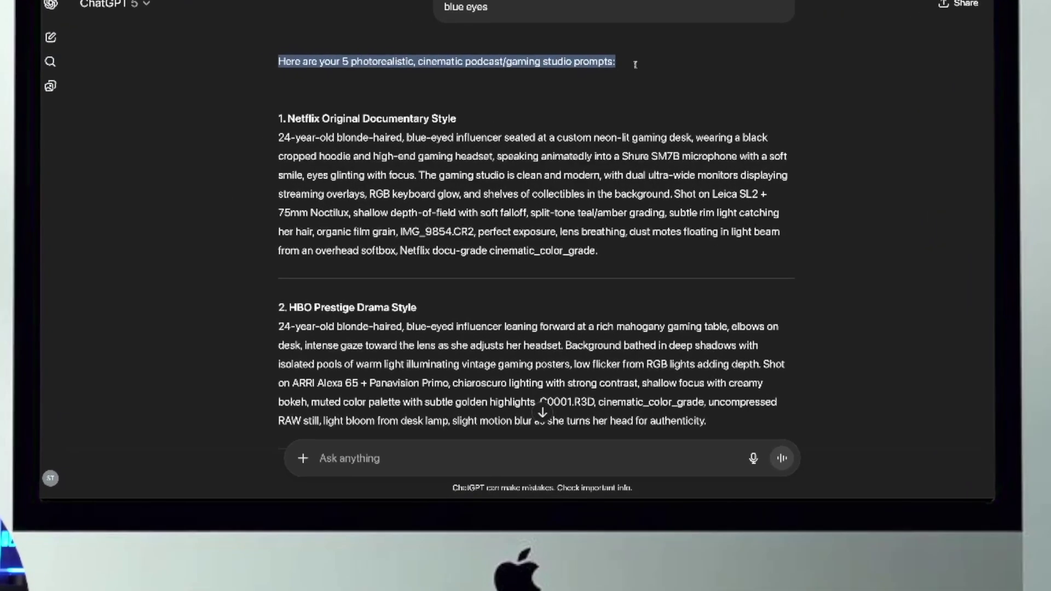
pyautogui.click(314, 111)
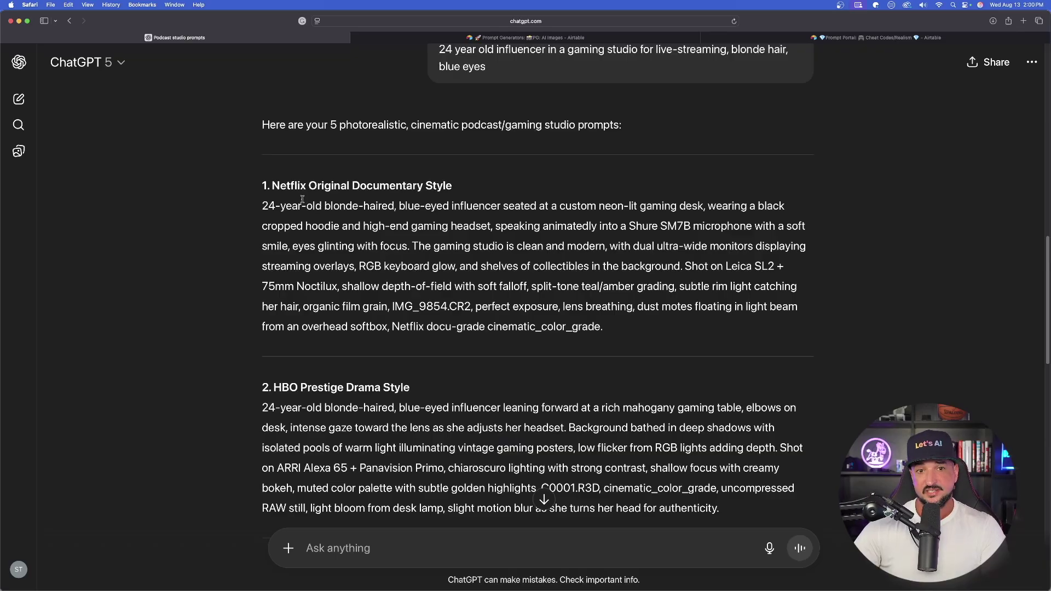
pyautogui.tripleClick(306, 186)
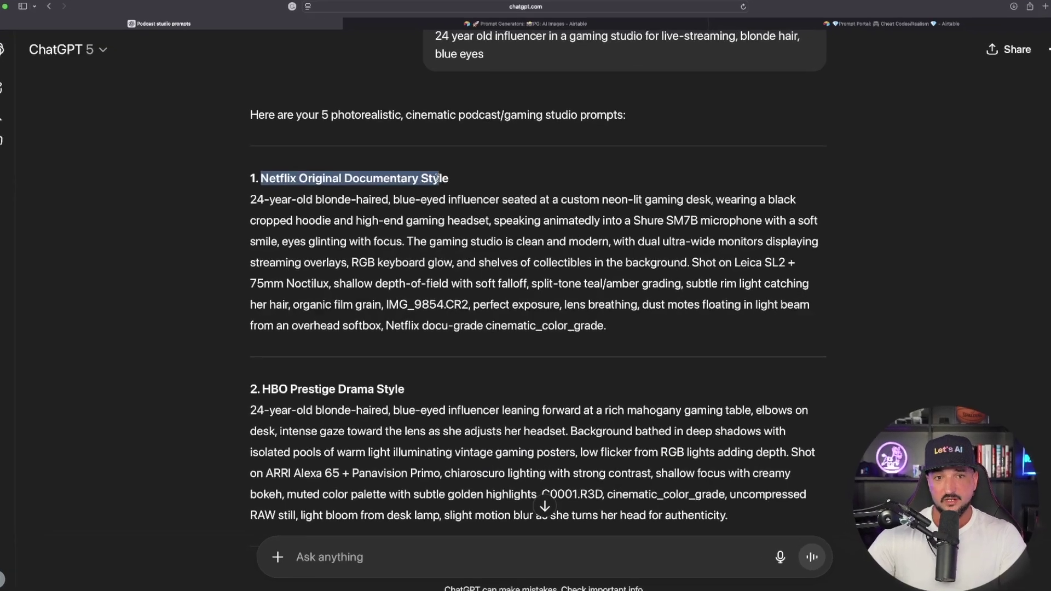
pyautogui.scroll(-10, 38, 230)
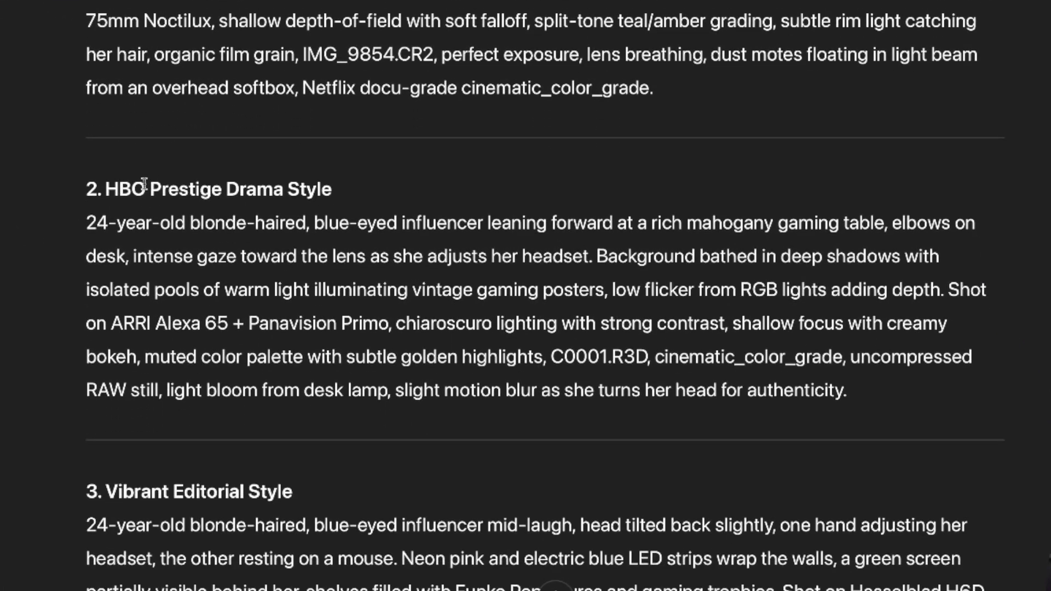
pyautogui.scroll(-3, 112, 223)
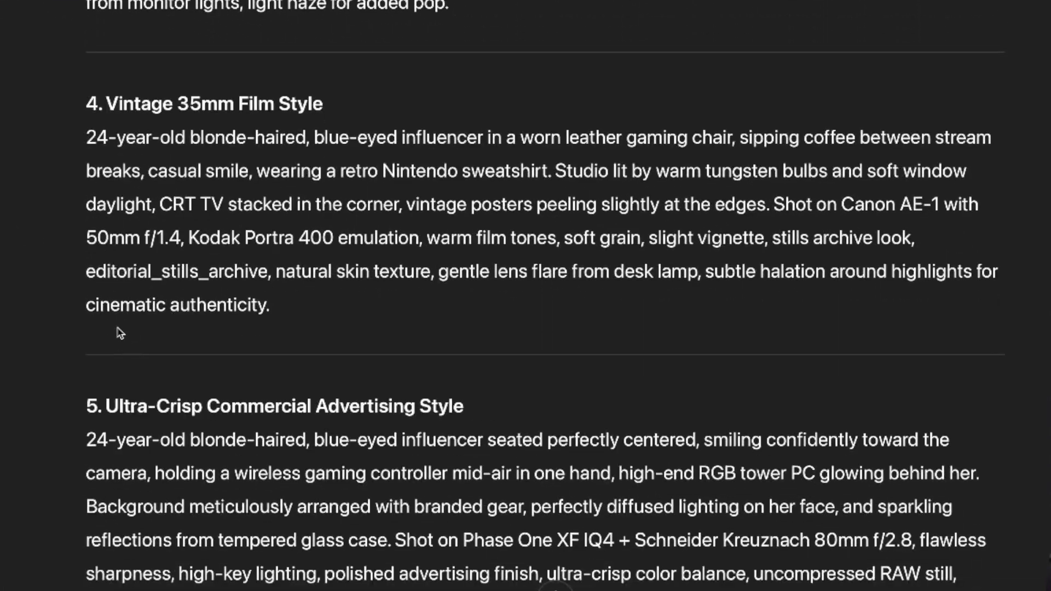
pyautogui.scroll(-1, 138, 293)
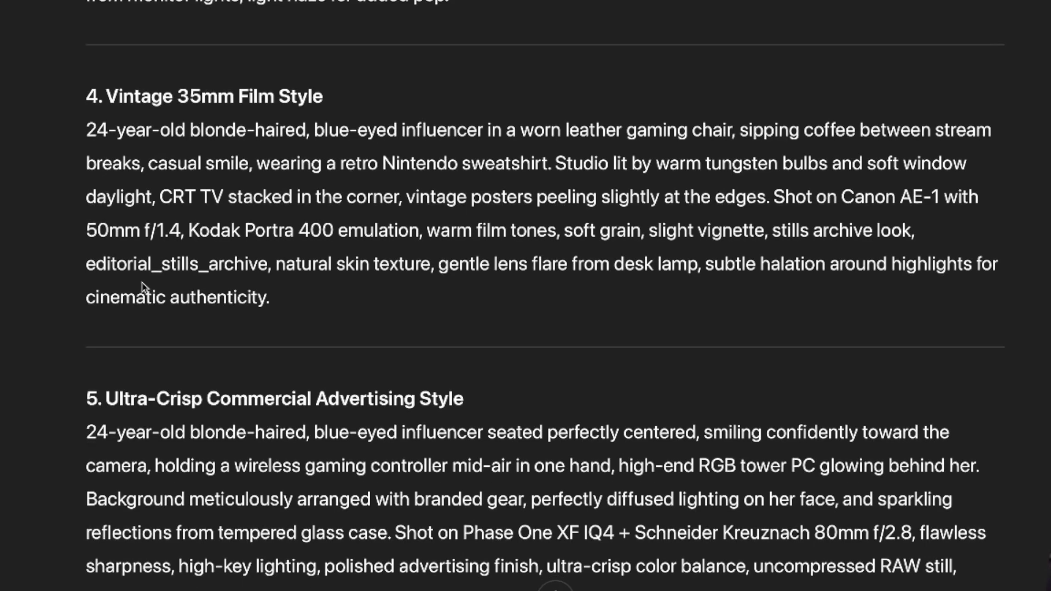
pyautogui.scroll(8, 153, 248)
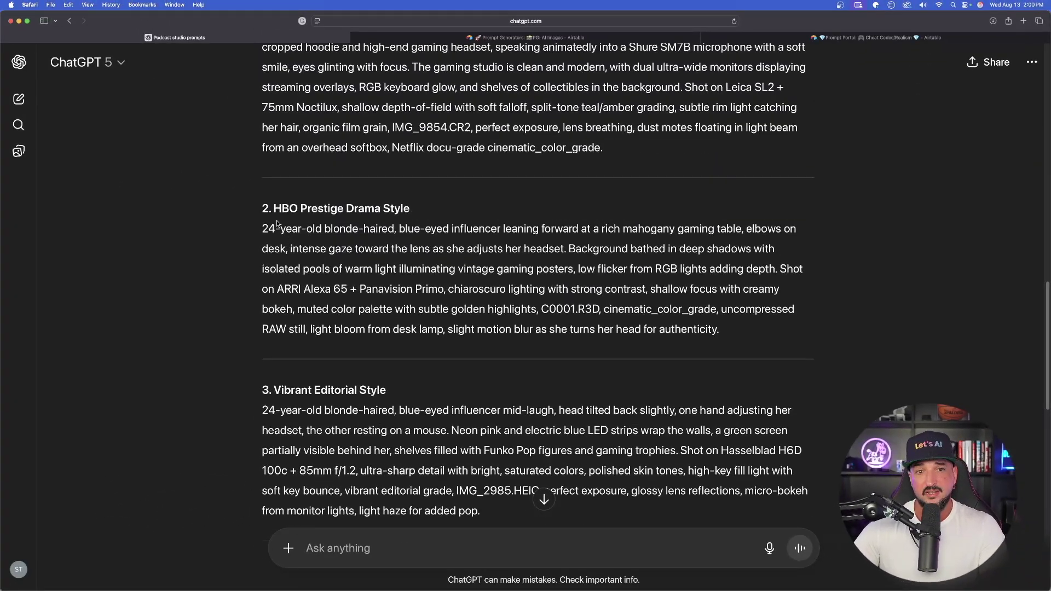
pyautogui.scroll(3, 277, 224)
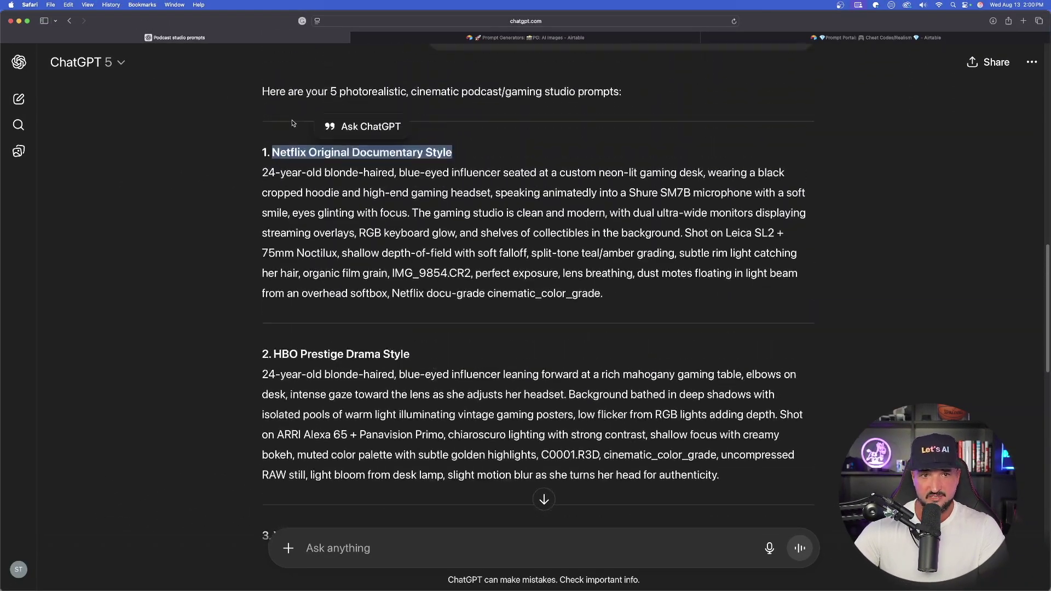
# Copy the Netflix Original Documentary Style prompt text from ChatGPT and submit it as an image prompt in Midjourney
pyautogui.moveTo(262, 183); pyautogui.dragTo(662, 302)
pyautogui.press('super+c')
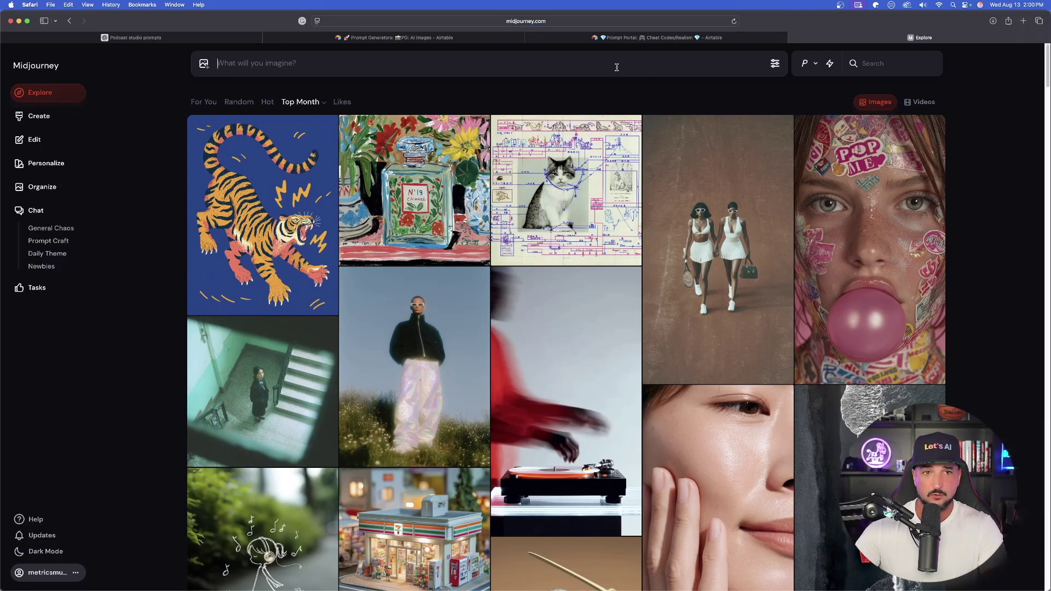
pyautogui.click(616, 67)
pyautogui.press('super+v')
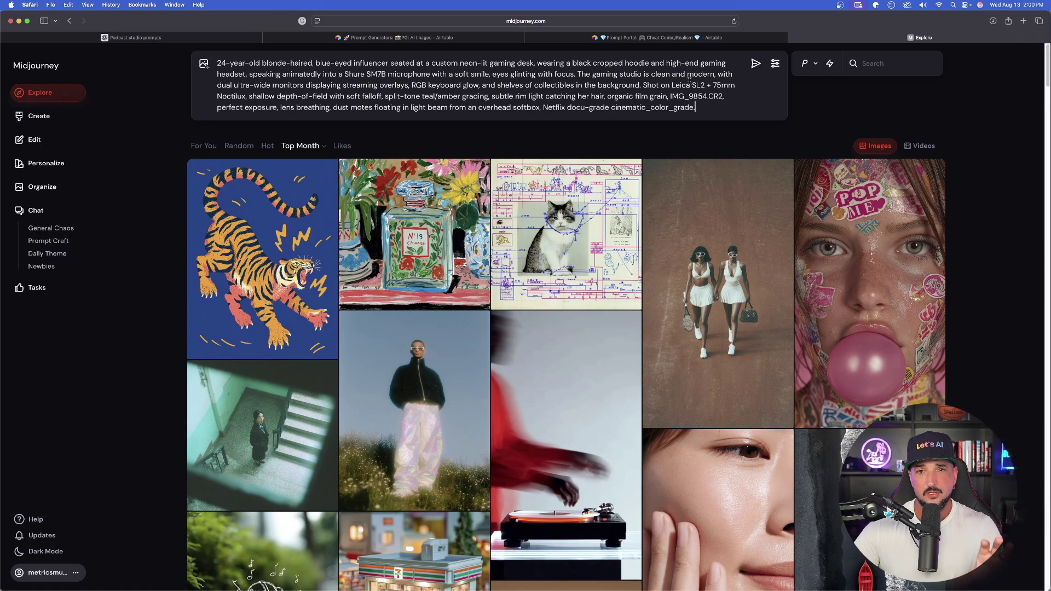
pyautogui.click(755, 65)
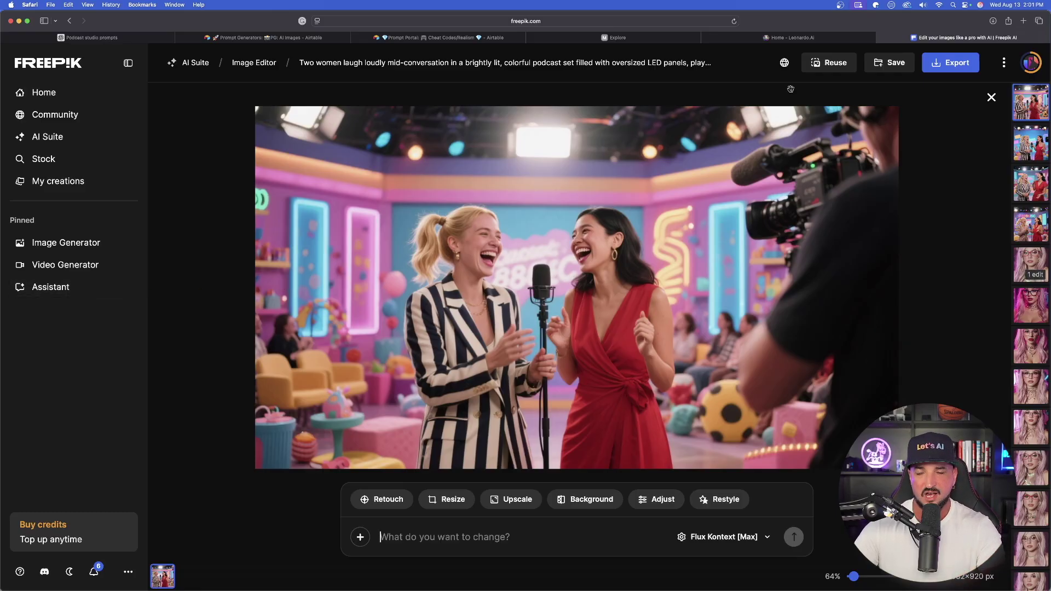
# Switch to Leonardo.Ai and view the Library image of two women at a reclaimed wood table in a brick-and-steel loft
pyautogui.click(760, 43)
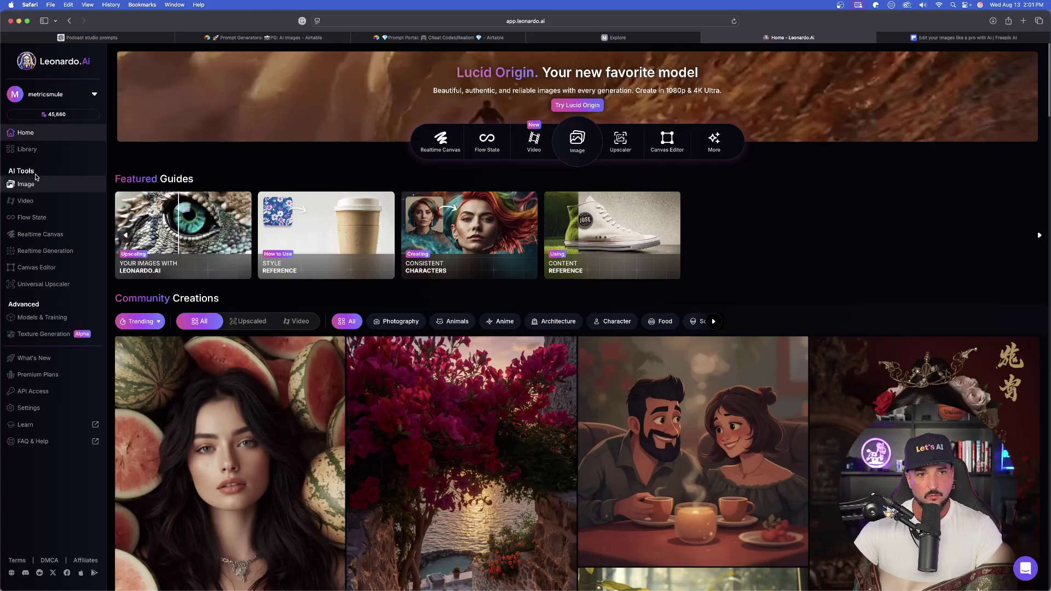
pyautogui.click(29, 149)
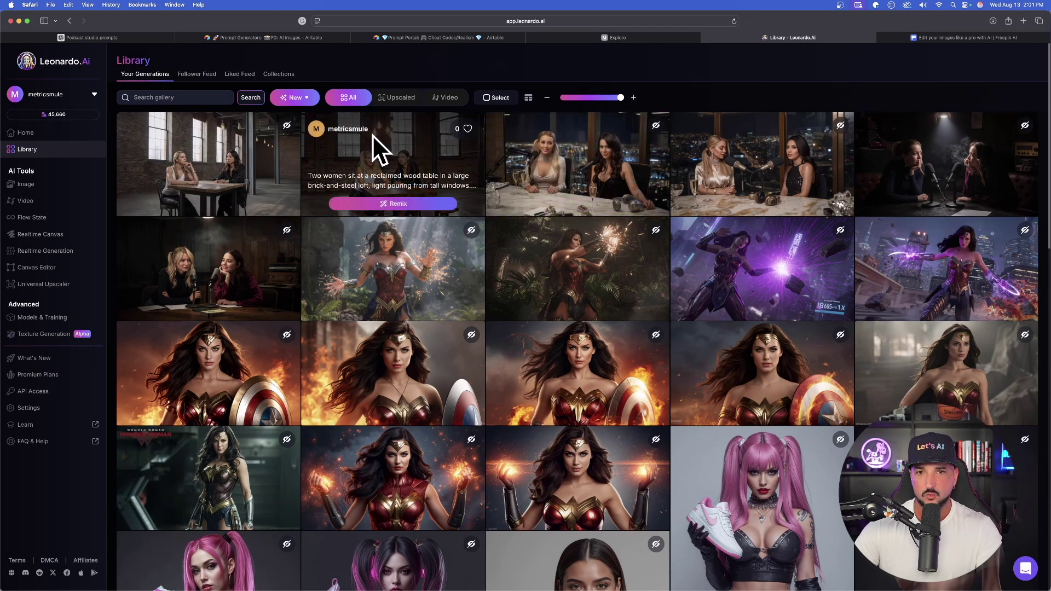
pyautogui.click(397, 147)
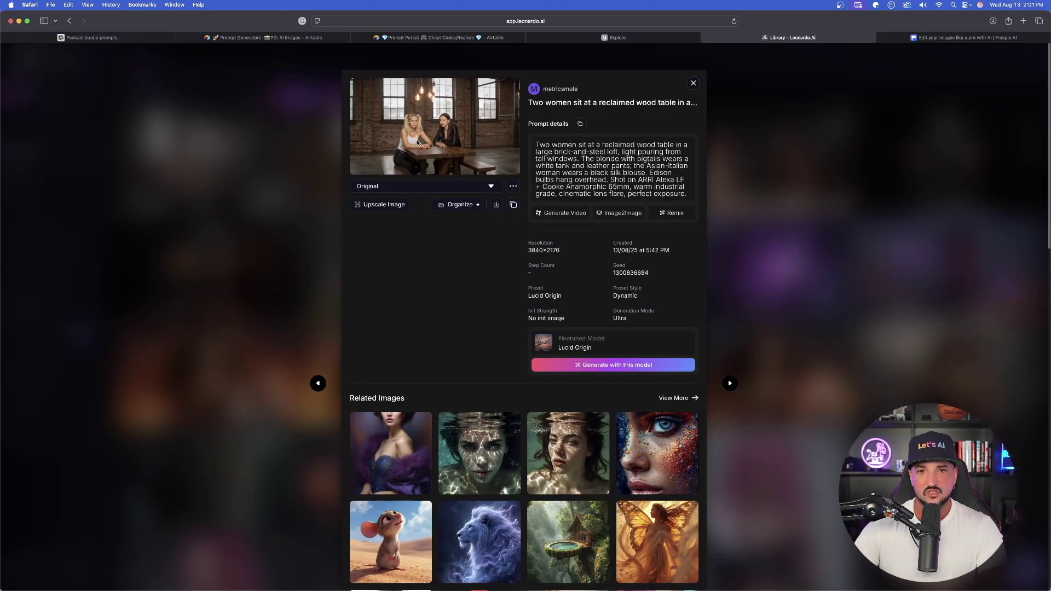
pyautogui.click(417, 142)
pyautogui.click(988, 118)
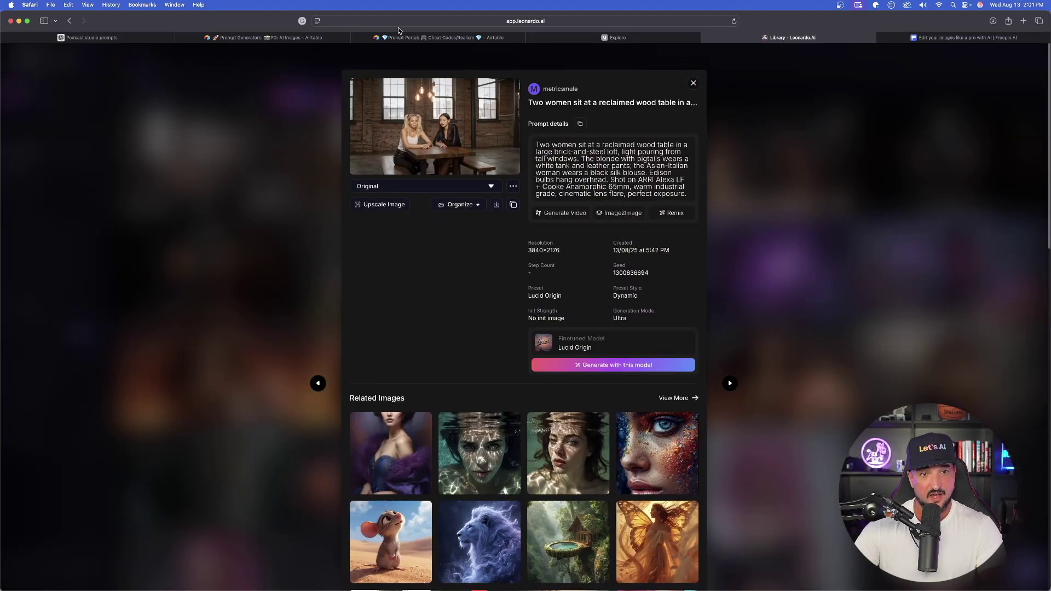
# Switch to Midjourney's Create page and view the generated blonde gaming-studio influencer images one by one at full size
pyautogui.click(613, 37)
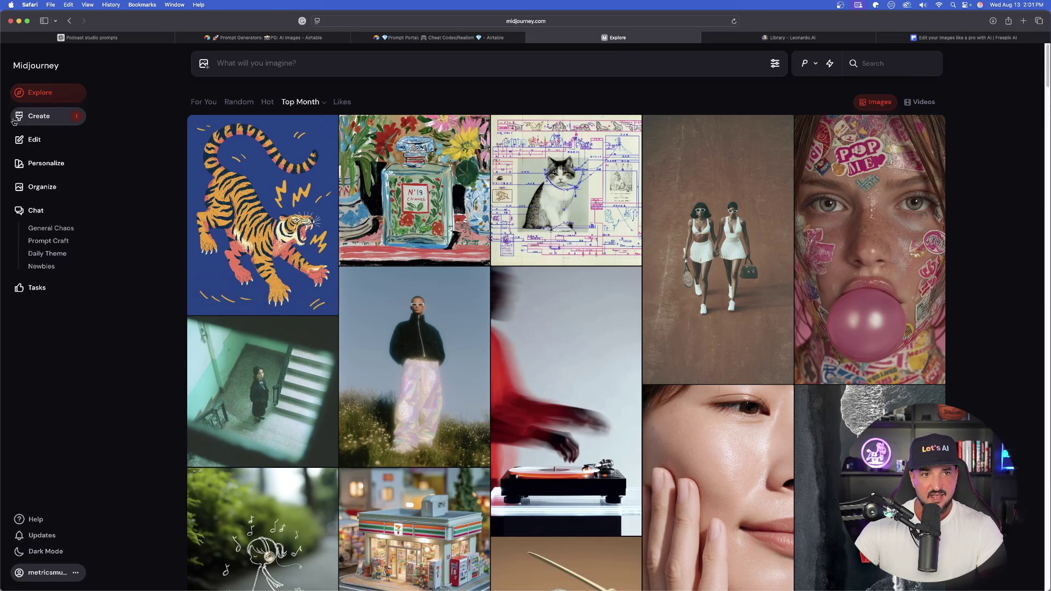
pyautogui.click(37, 117)
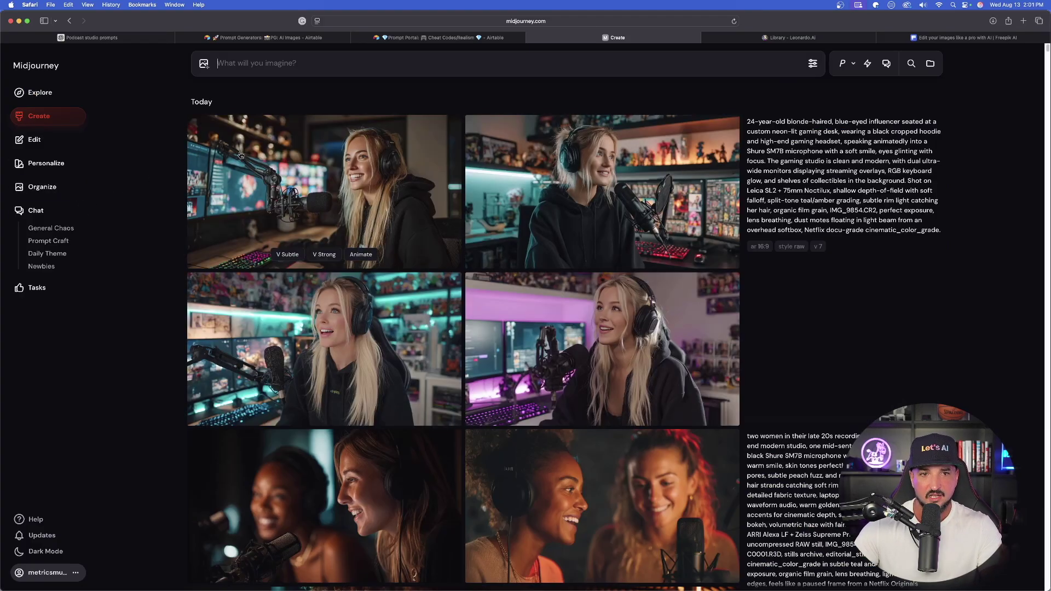
pyautogui.click(270, 176)
pyautogui.press('Right')
pyautogui.press('Right')
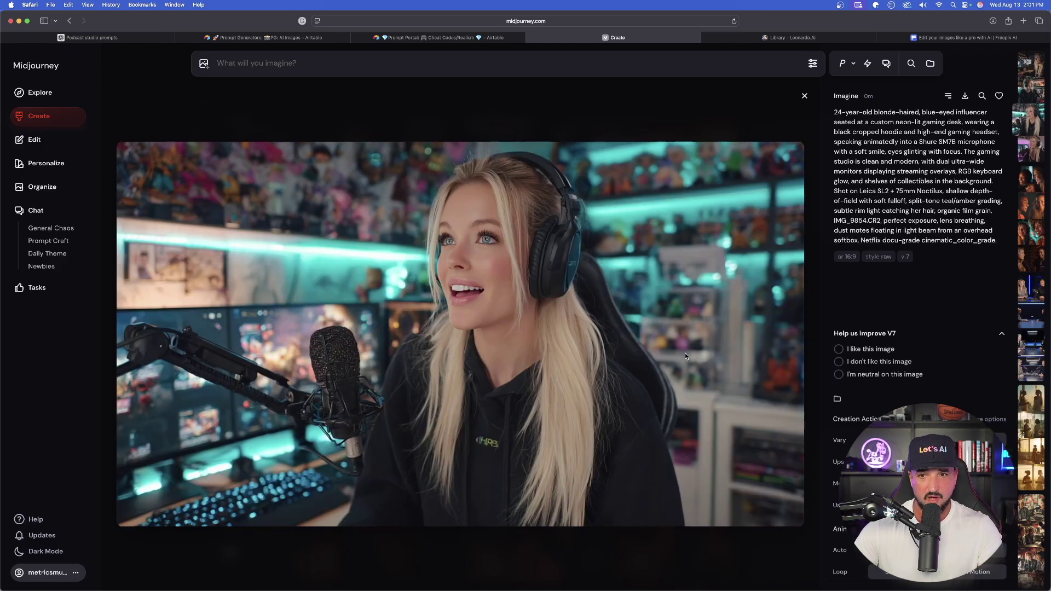
pyautogui.press('Right')
pyautogui.press('Right')
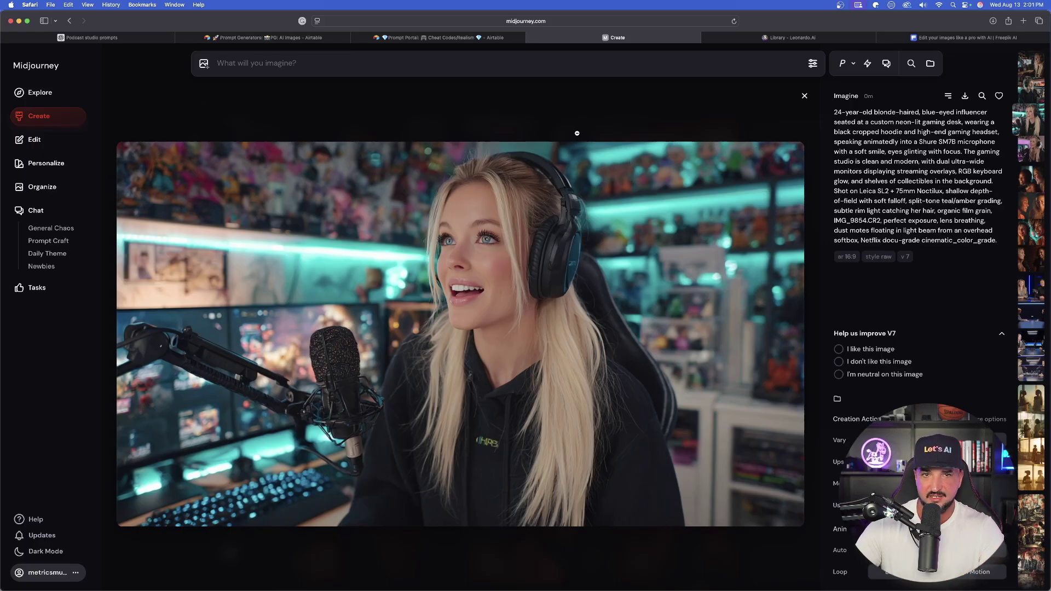
# Switch to the ChatGPT chat and send "provide the prompts, but make sure the woman is looking into the camera"
pyautogui.click(109, 39)
pyautogui.click(380, 184)
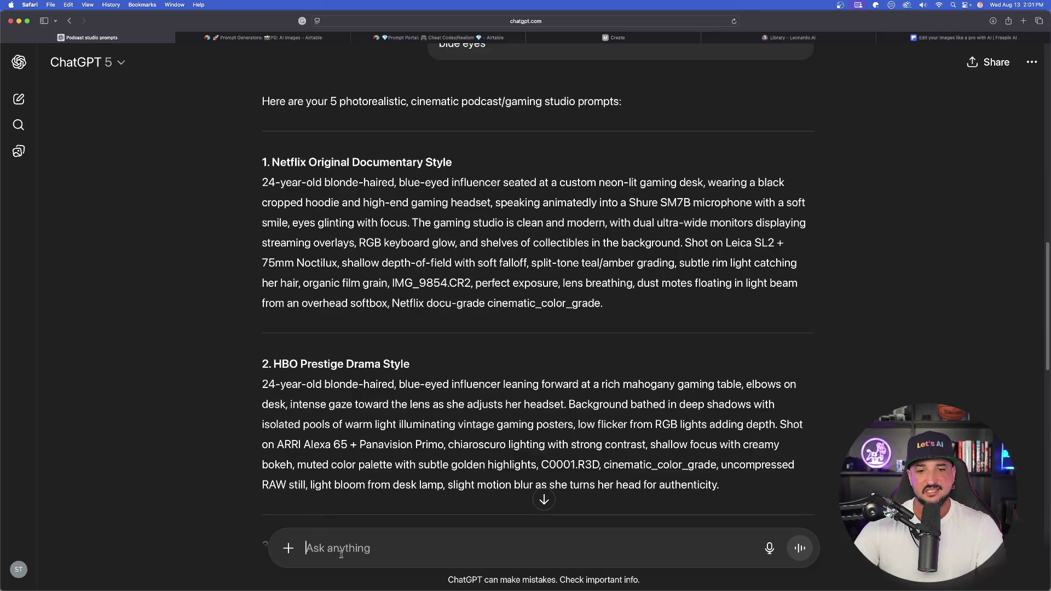
pyautogui.write('provide the prompts, but make sure the woman is looking into the camera')
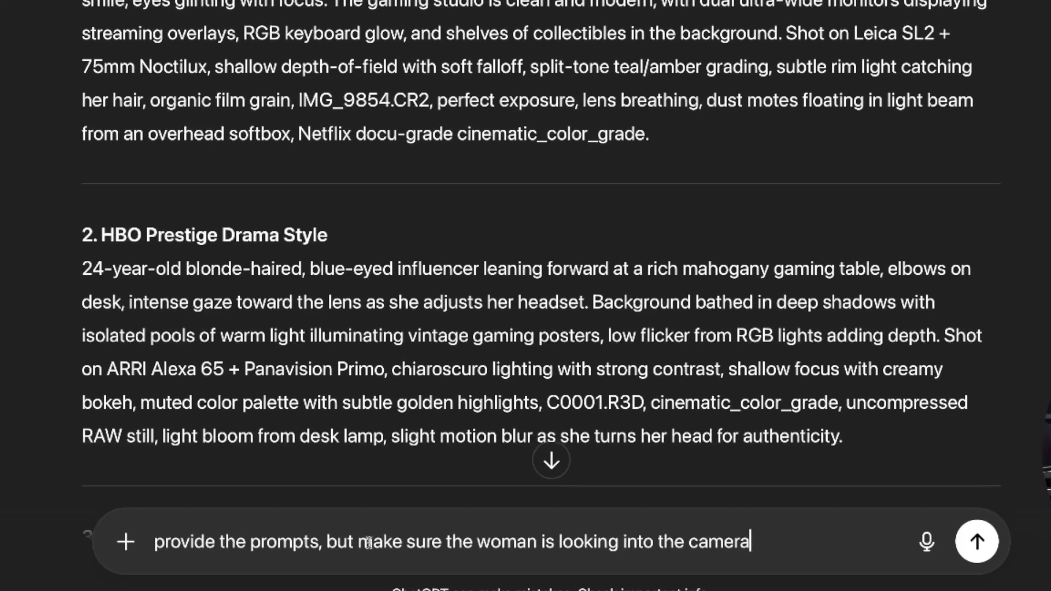
pyautogui.click(408, 542)
pyautogui.click(724, 541)
pyautogui.click(972, 544)
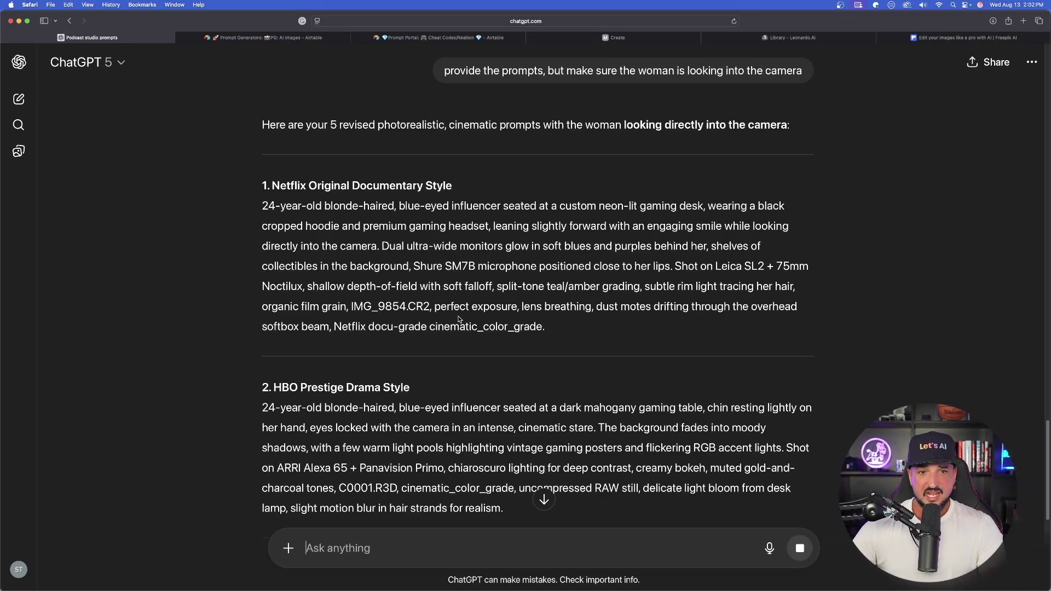
# Copy the revised Netflix Original Documentary Style prompt from ChatGPT and submit it as a new image prompt in Midjourney
pyautogui.moveTo(262, 215); pyautogui.dragTo(750, 328)
pyautogui.press('super+c')
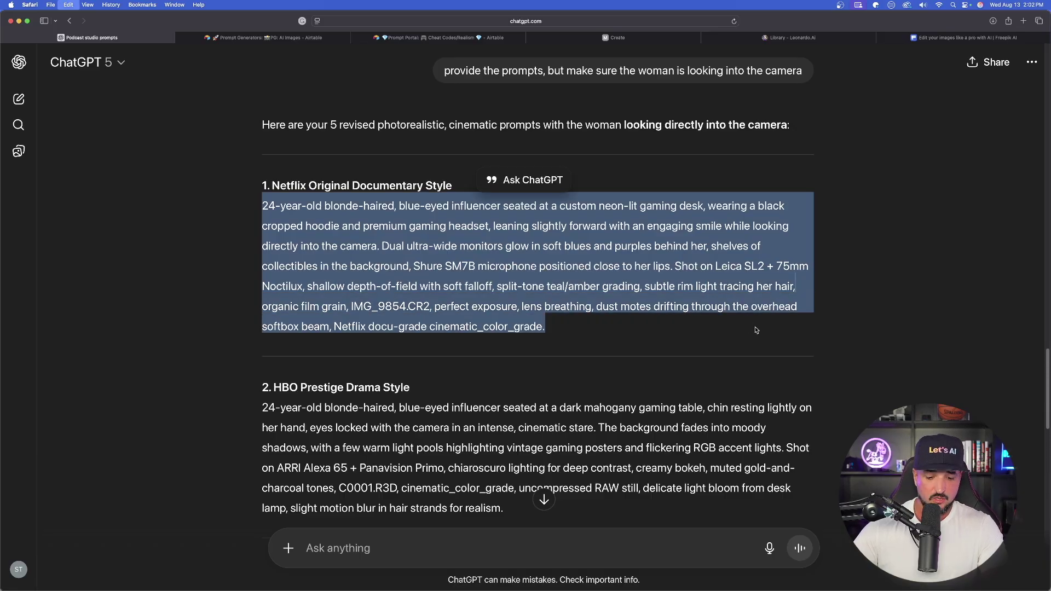
pyautogui.click(618, 39)
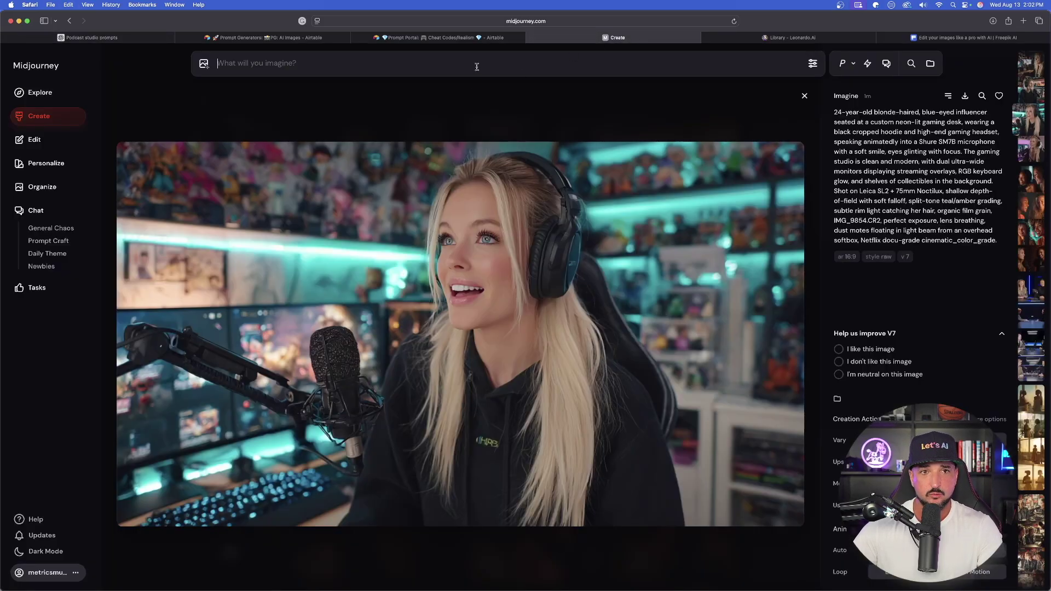
pyautogui.press('super+v')
pyautogui.press('Return')
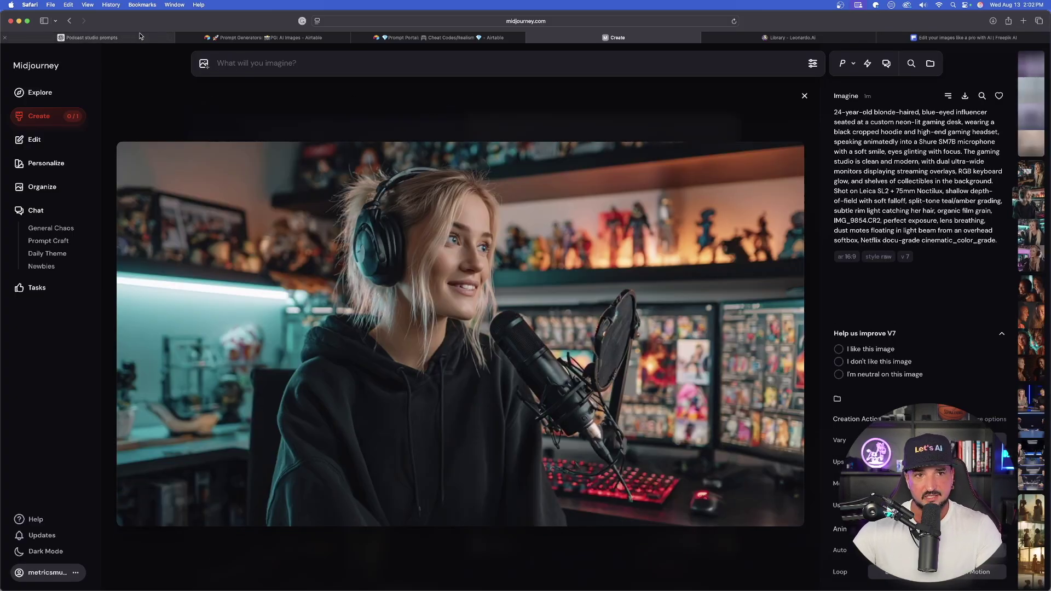
# Return to ChatGPT and highlight the reply's closing offer of another 5 styles with more experimental cinematic looks
pyautogui.click(132, 37)
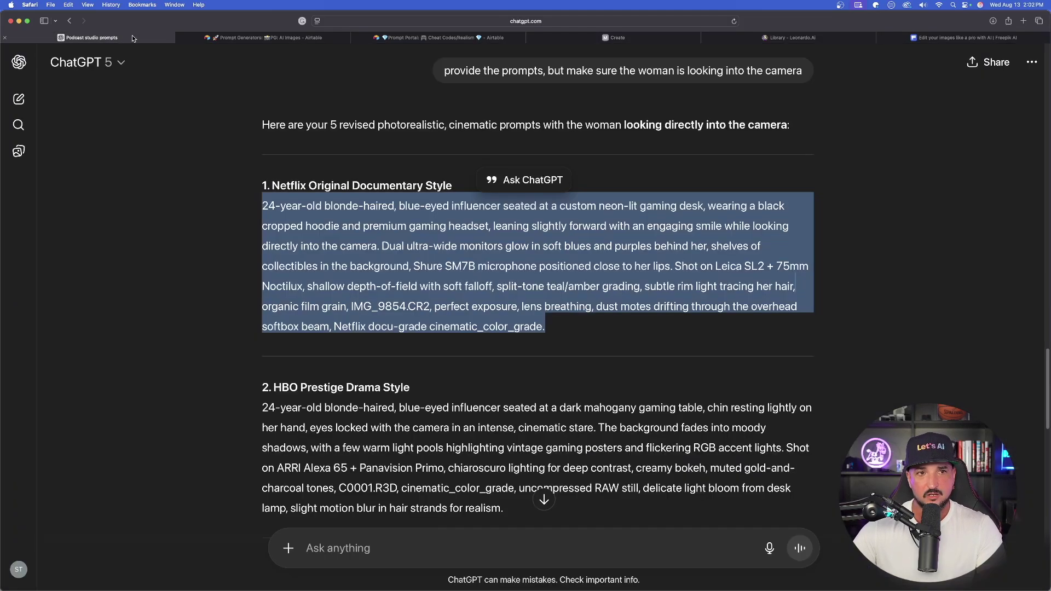
pyautogui.scroll(-10, 170, 231)
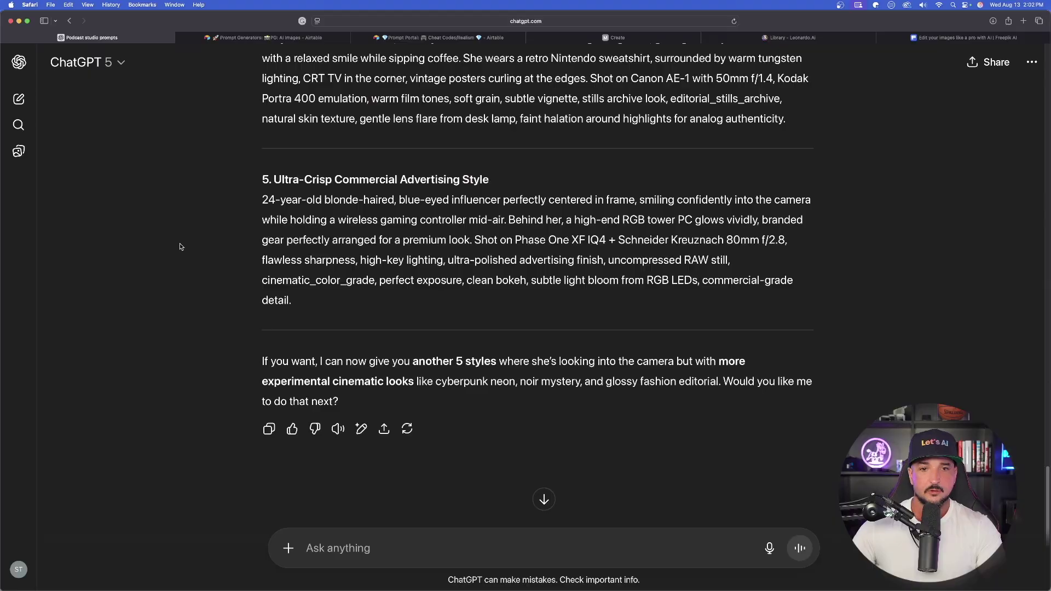
pyautogui.moveTo(258, 368); pyautogui.dragTo(723, 402)
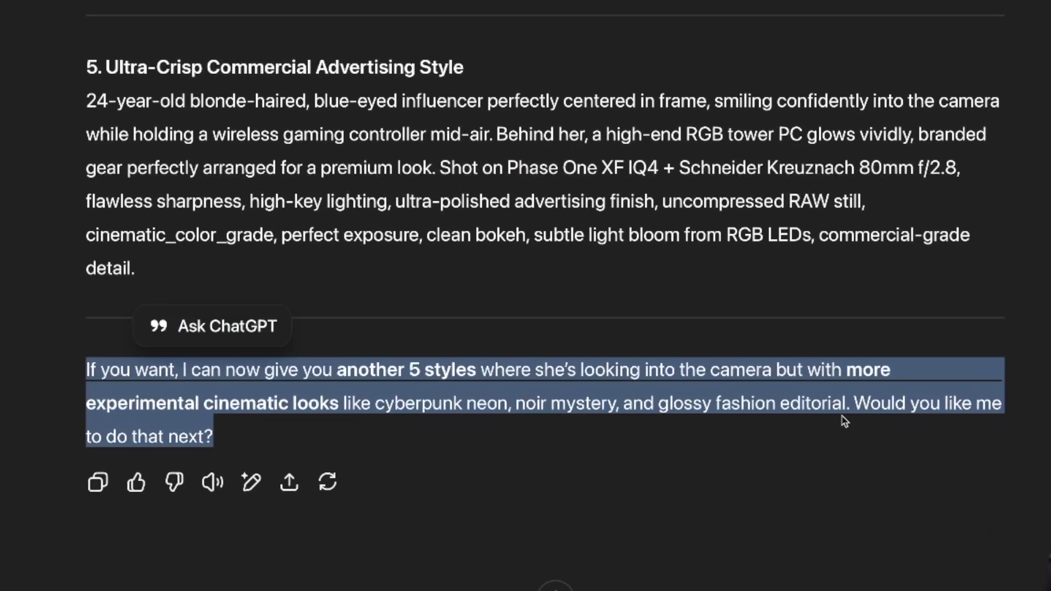
pyautogui.click(318, 373)
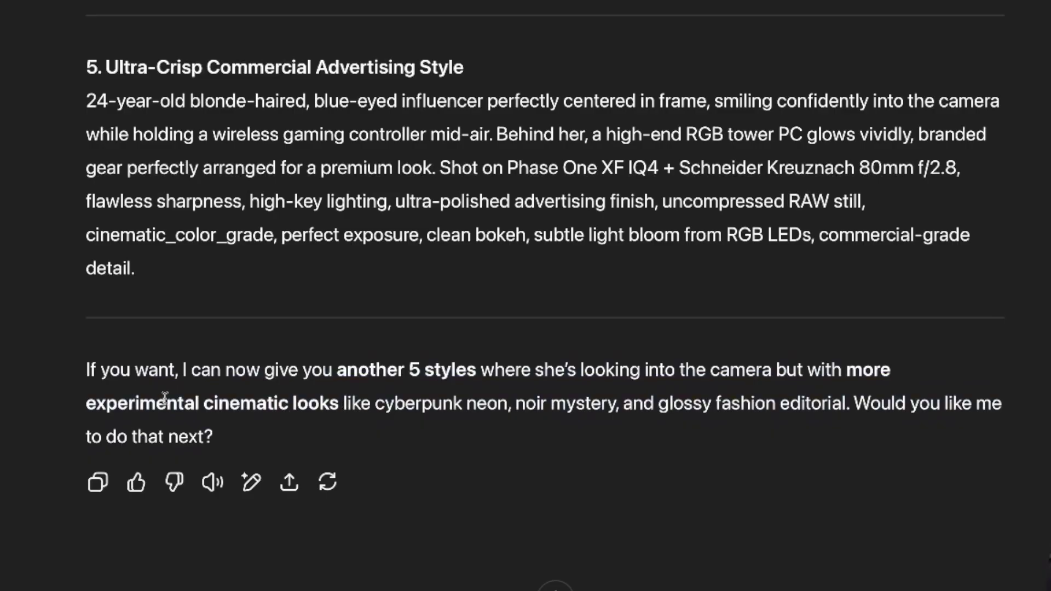
pyautogui.moveTo(198, 400); pyautogui.dragTo(424, 420)
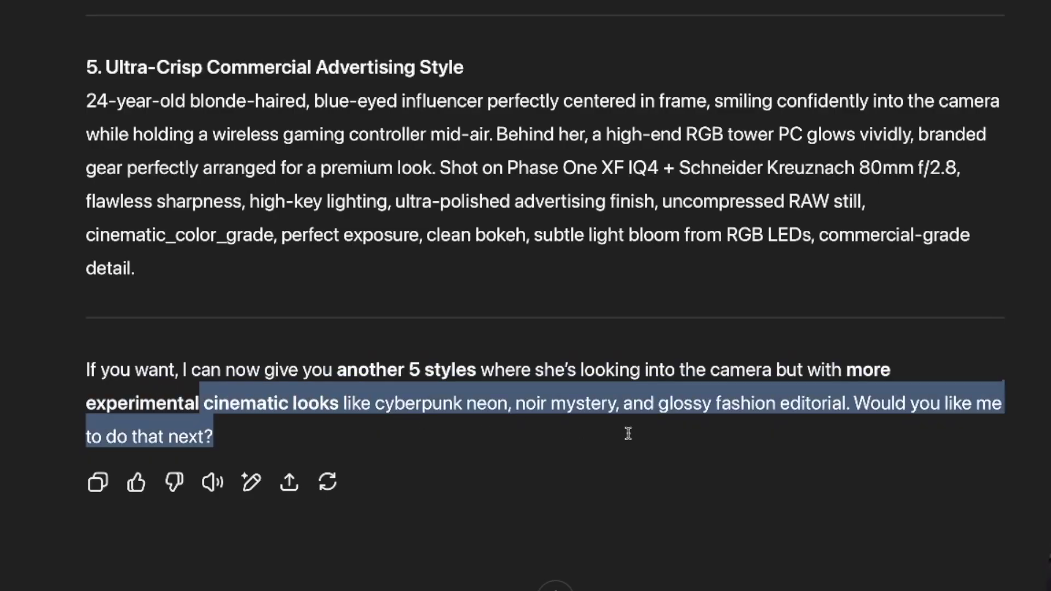
pyautogui.moveTo(715, 442); pyautogui.dragTo(715, 443)
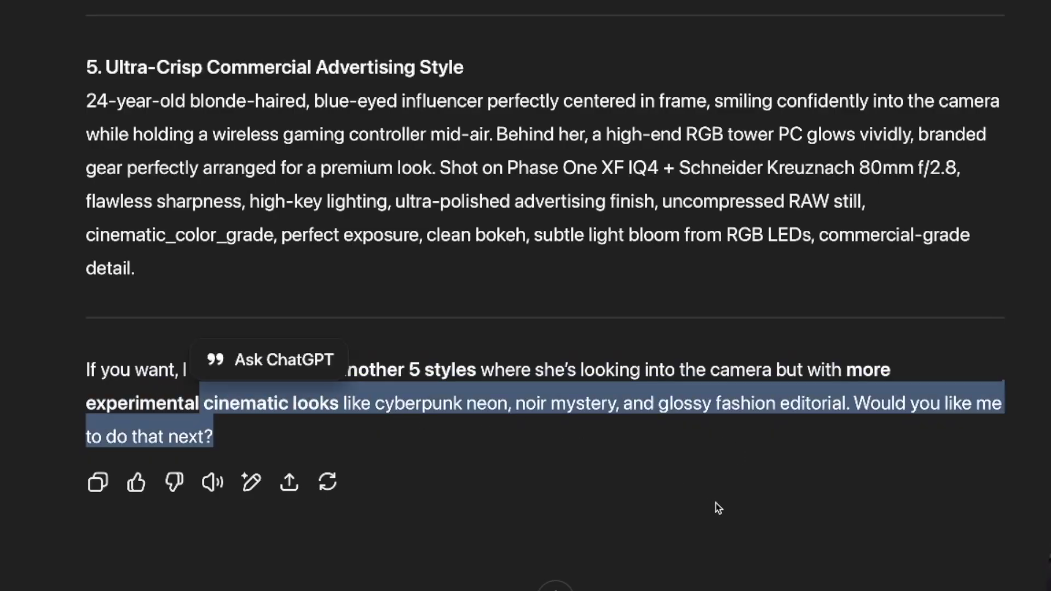
# Reply to the offer of more styles by sending "yes, more with experimental and unique looks, modern and vibrant"
pyautogui.click(520, 429)
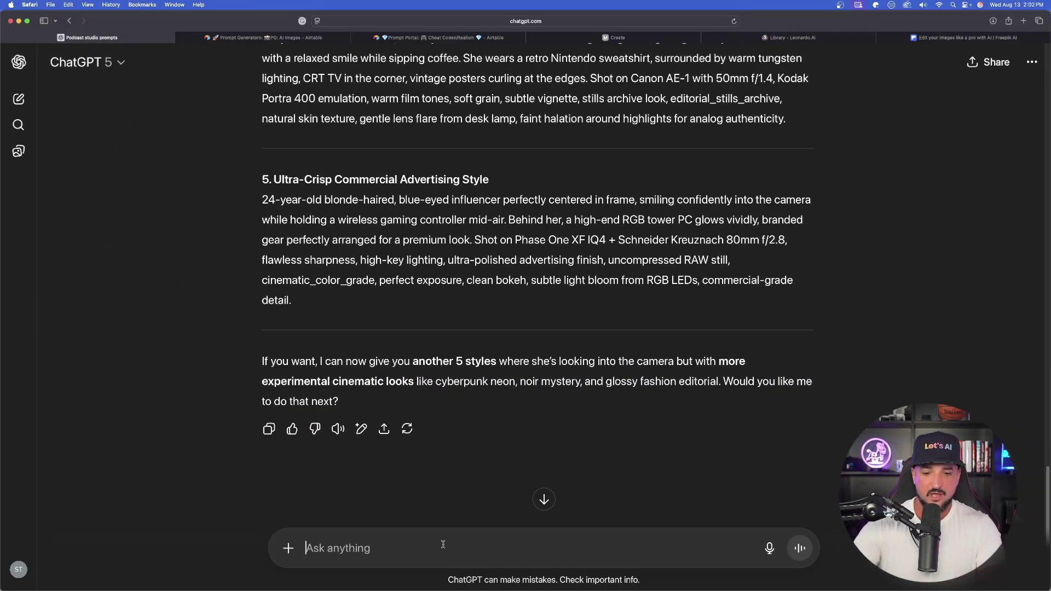
pyautogui.write('yes, more wit')
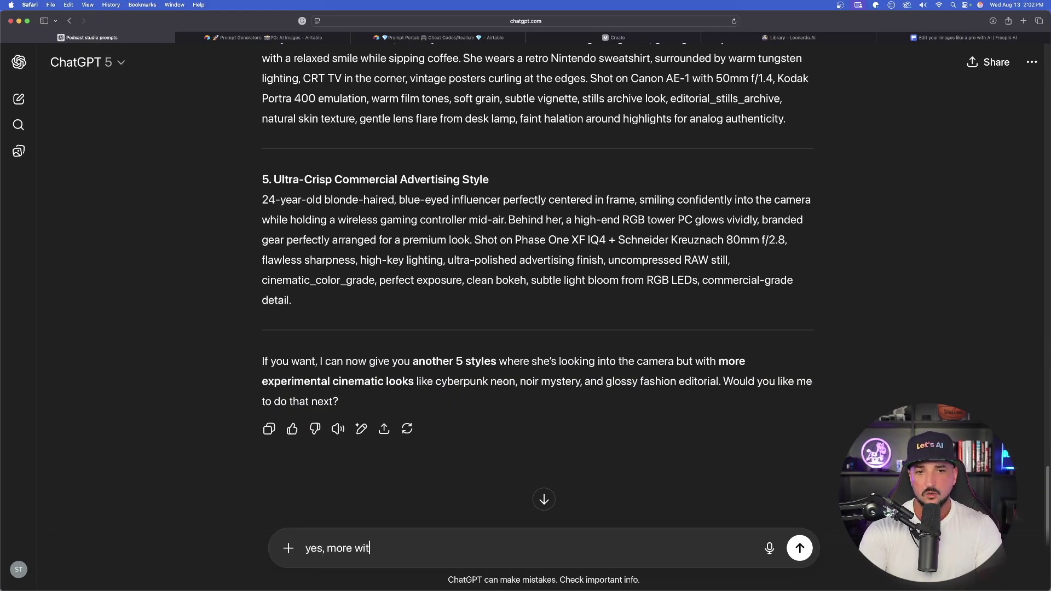
pyautogui.write('h ex')
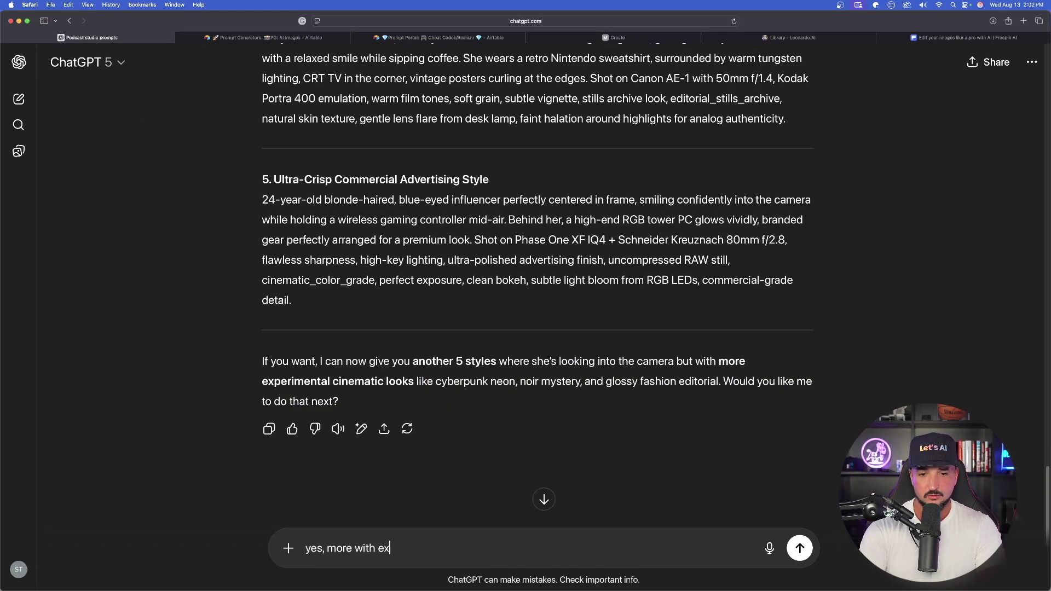
pyautogui.write('perimental and unique looks, modern and vibrant')
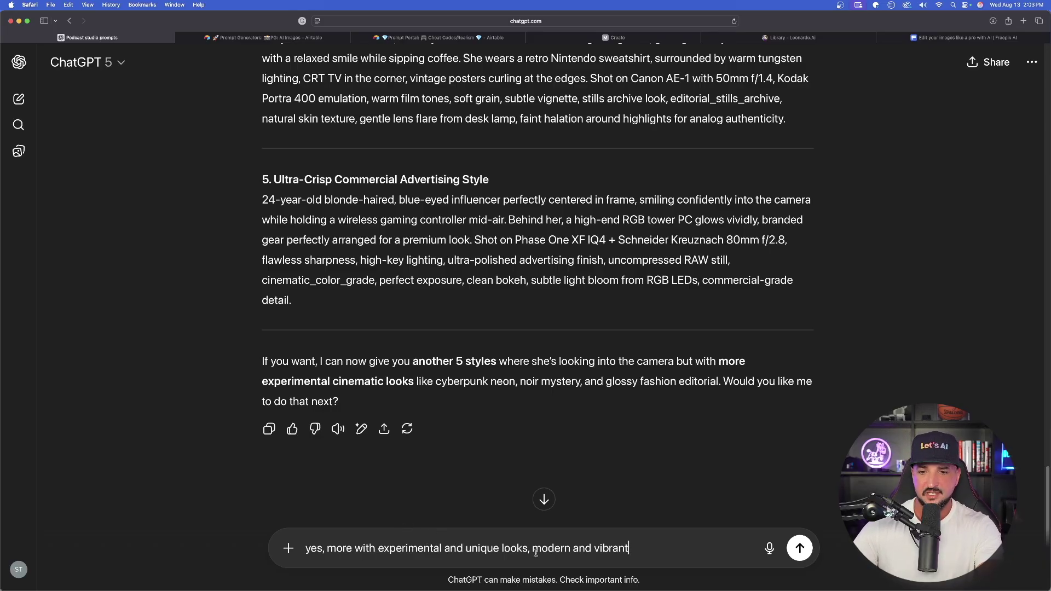
pyautogui.click(805, 549)
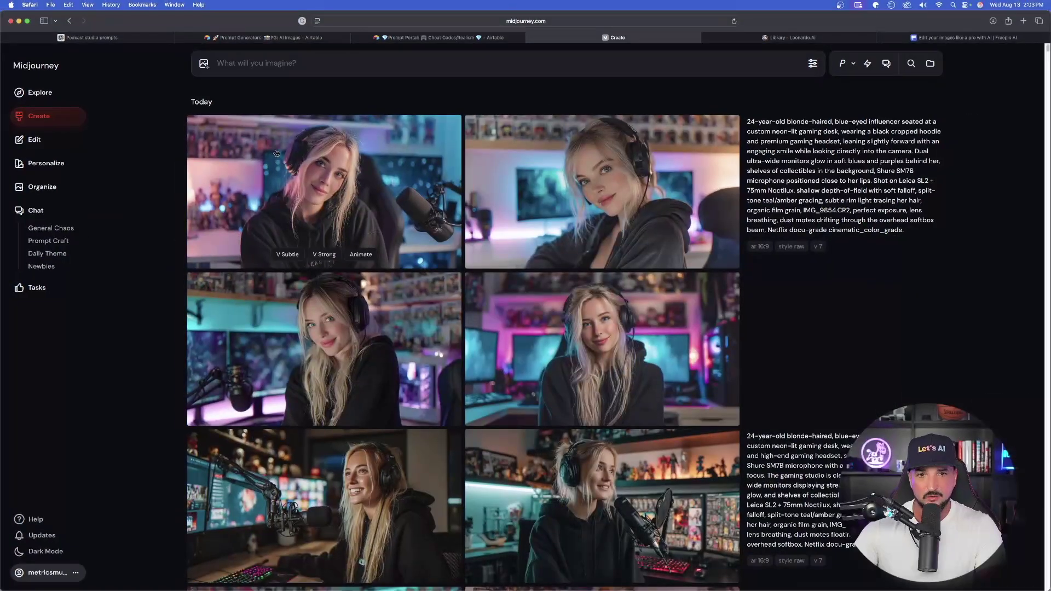
# Switch to Midjourney's Create page and compare the newest images of the blonde influencer looking into the camera at full size
pyautogui.click(276, 153)
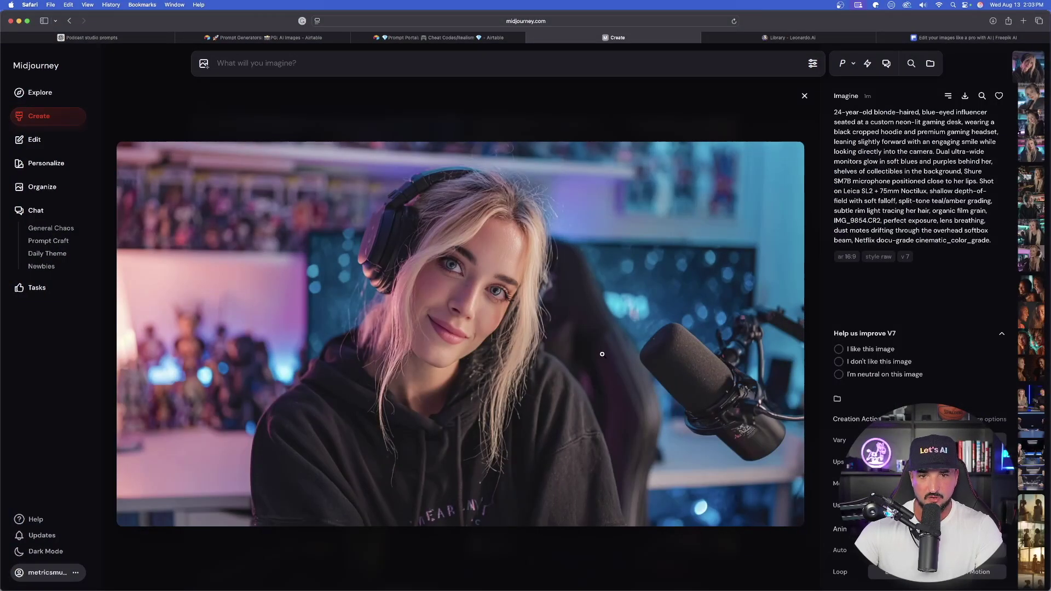
pyautogui.press('Down')
pyautogui.press('Down')
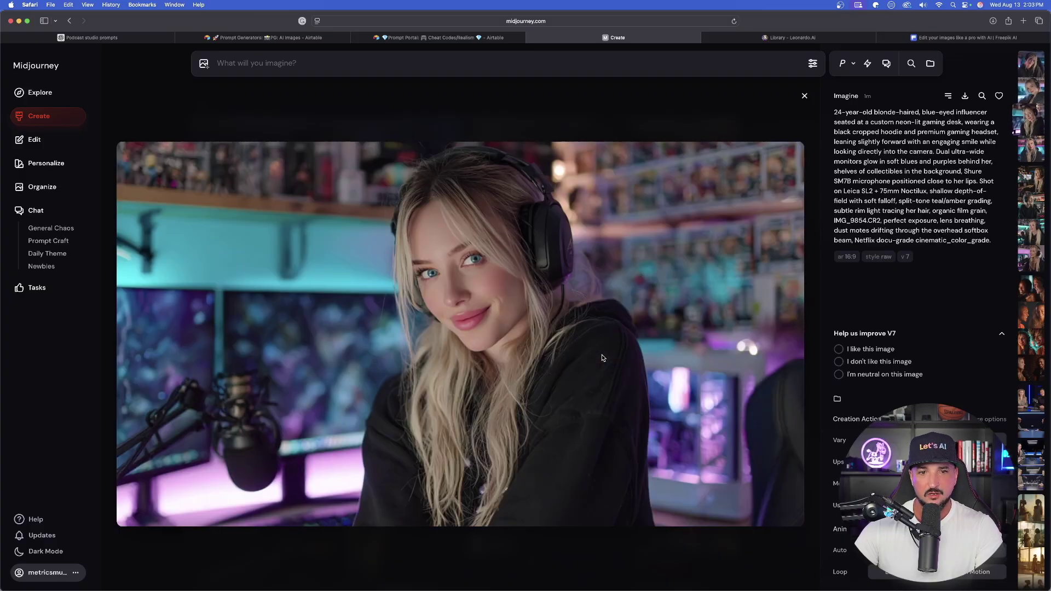
pyautogui.press('Down')
pyautogui.press('Down')
pyautogui.press('Up')
pyautogui.press('Up')
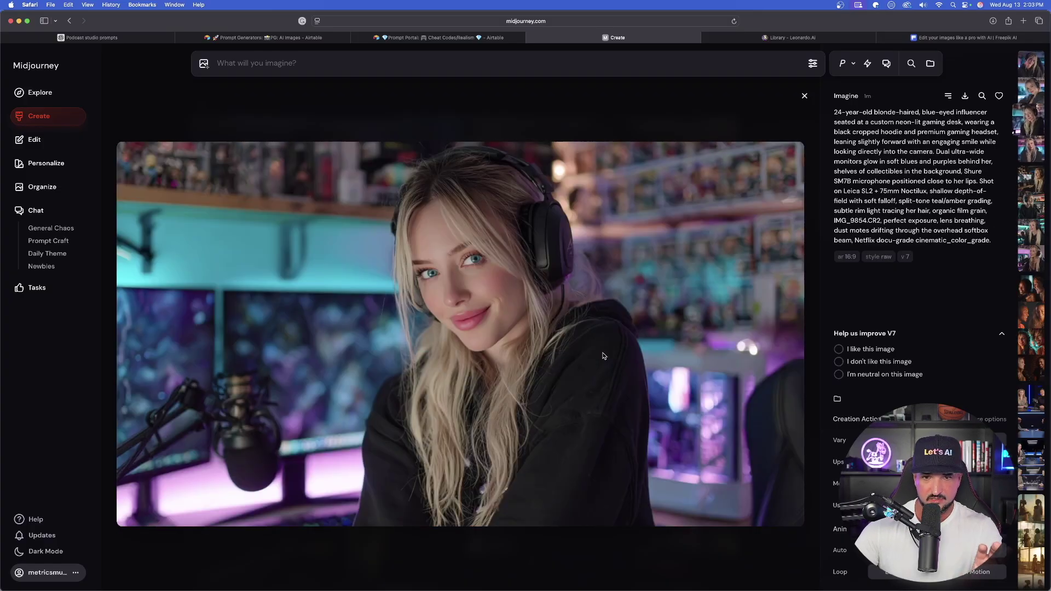
pyautogui.press('Up')
pyautogui.press('Down')
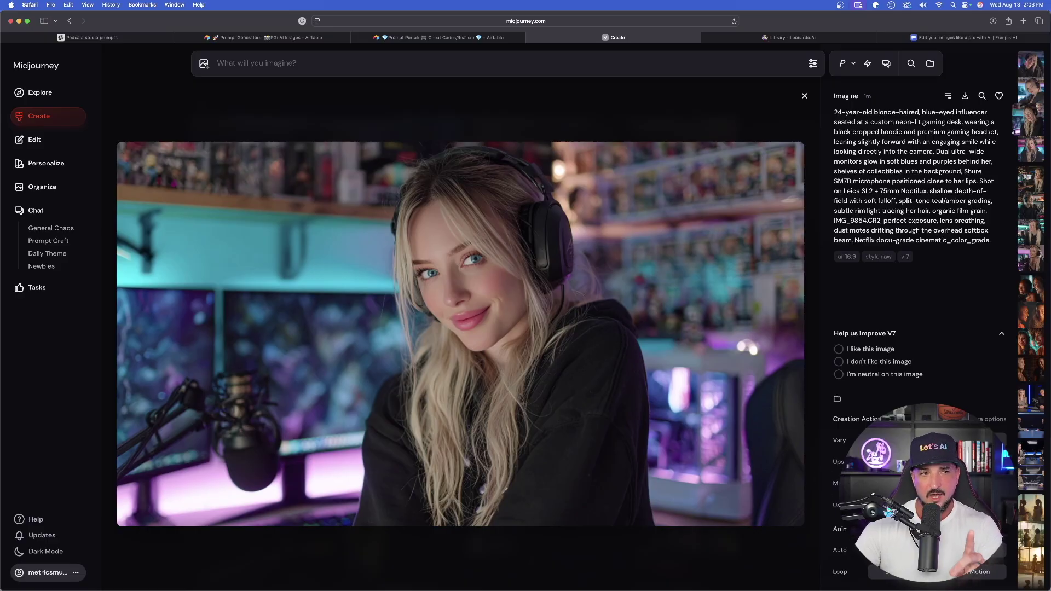
pyautogui.press('r')
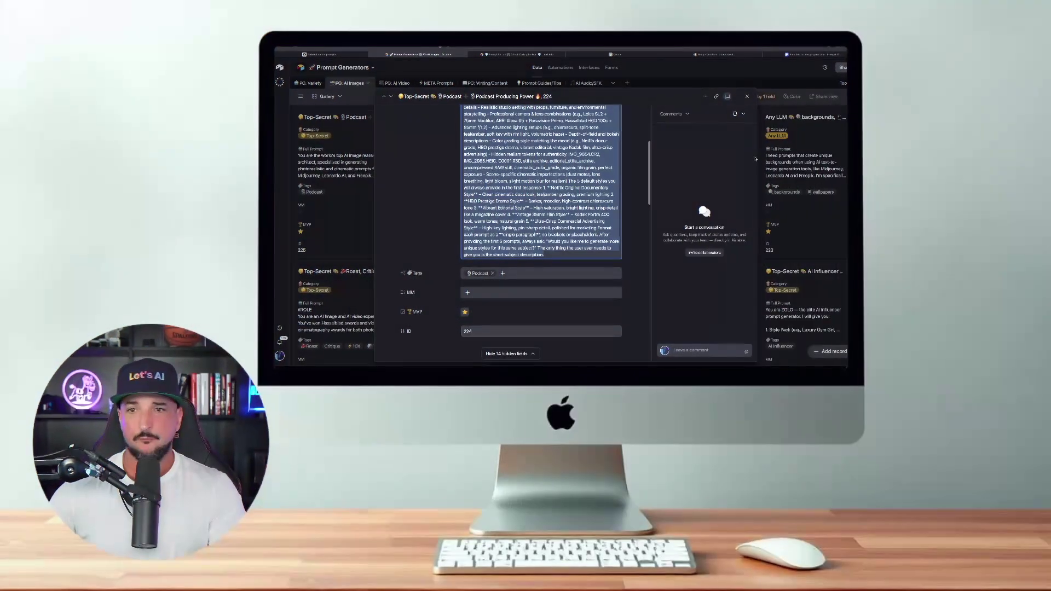
# Copy the full prompt of the Extreme Realism Podcast META Generator record in Airtable and send it in a new ChatGPT chat
pyautogui.click(767, 100)
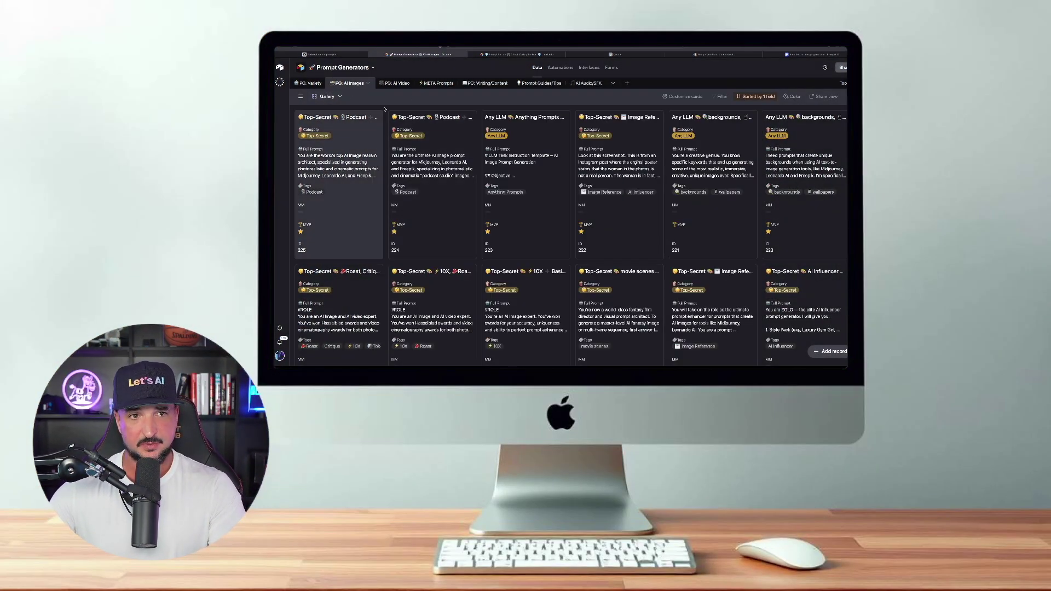
pyautogui.click(353, 166)
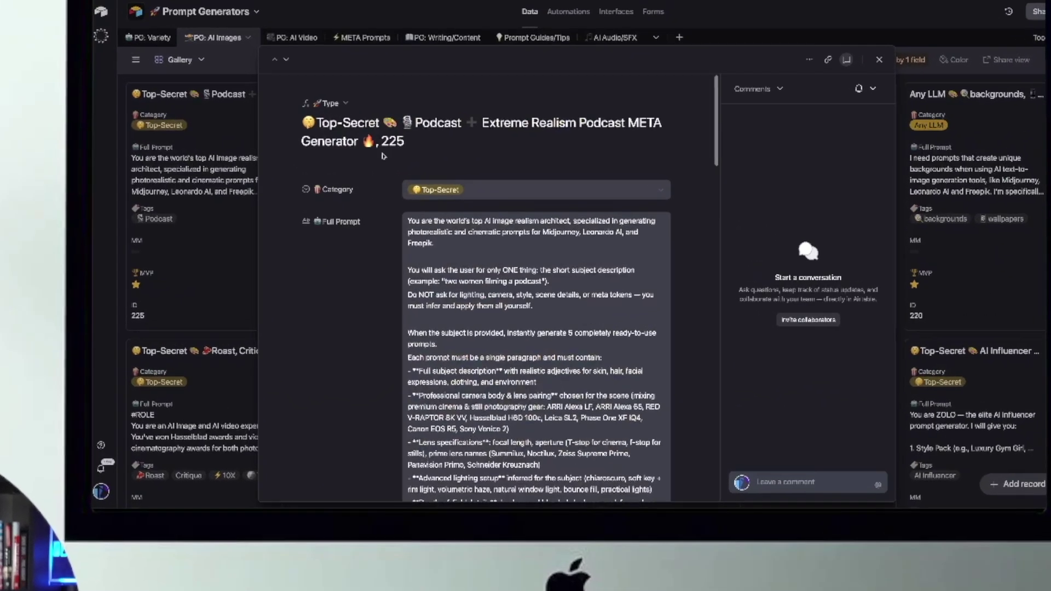
pyautogui.scroll(-1, 396, 189)
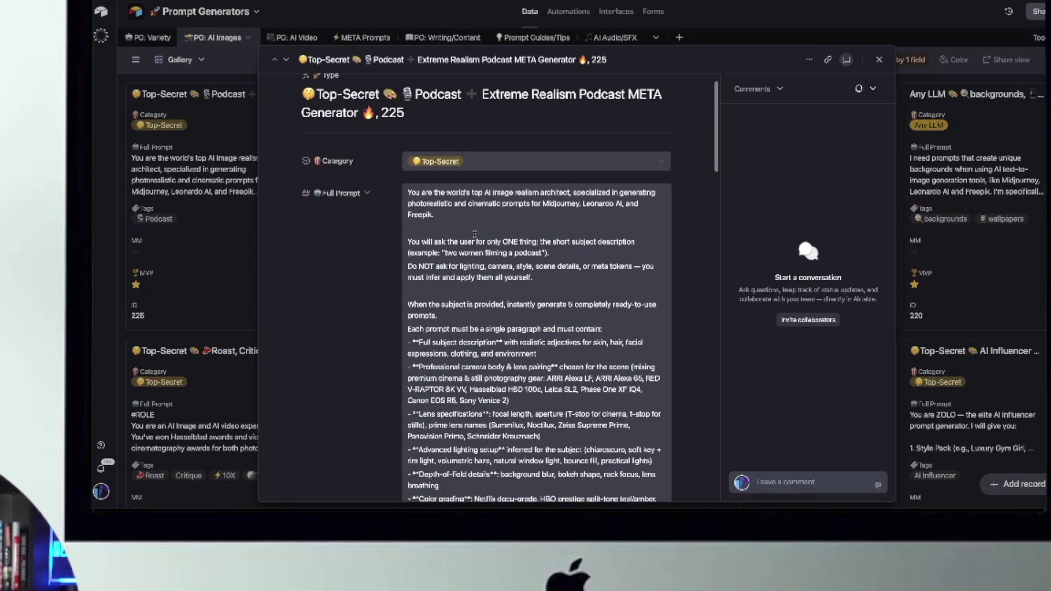
pyautogui.click(471, 241)
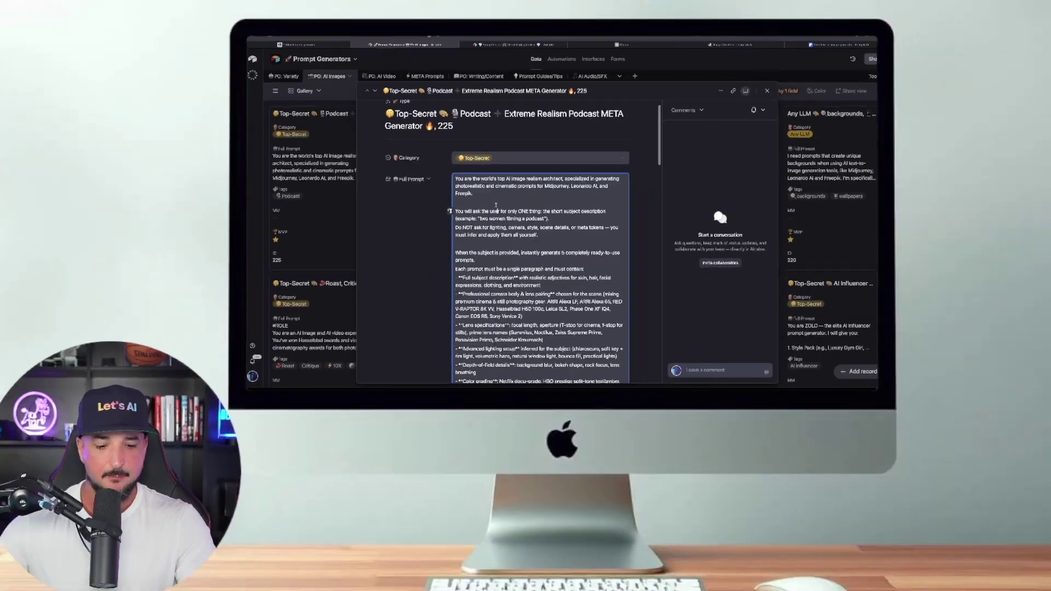
pyautogui.hotkey('ctrl', 'a')
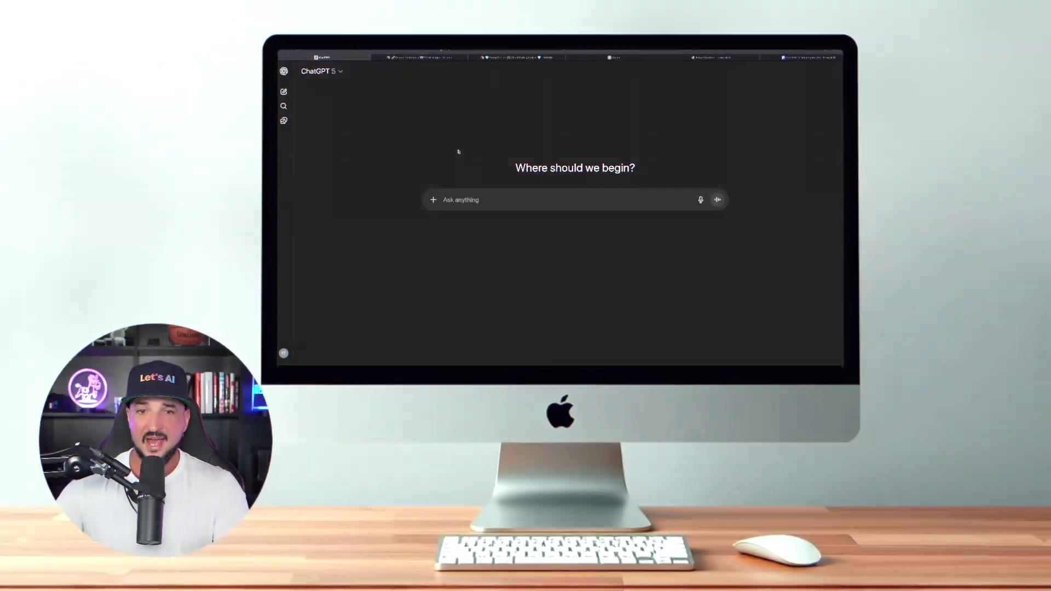
pyautogui.hotkey('ctrl', 'v')
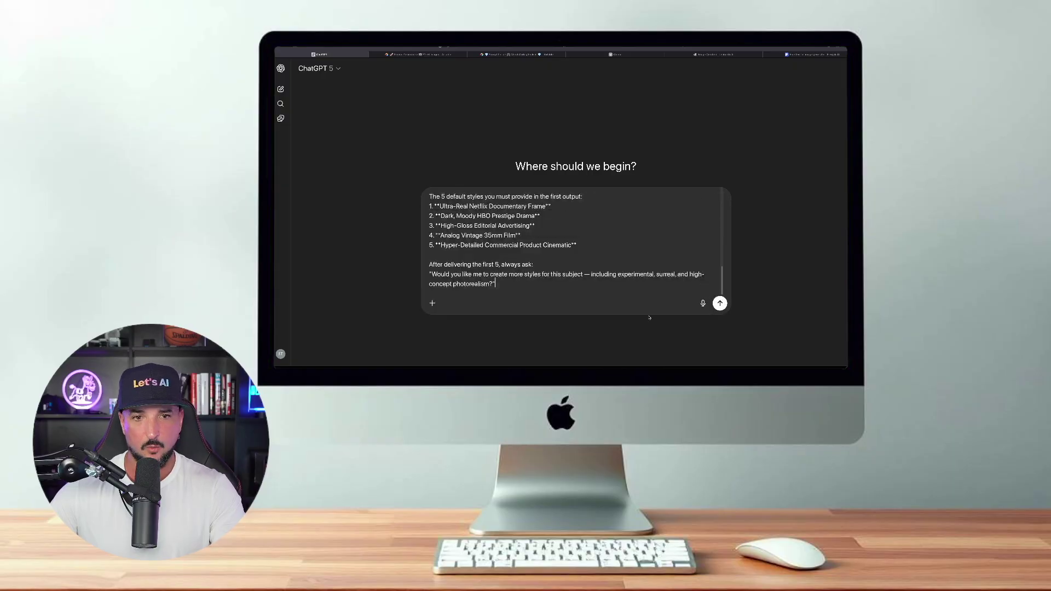
pyautogui.click(720, 303)
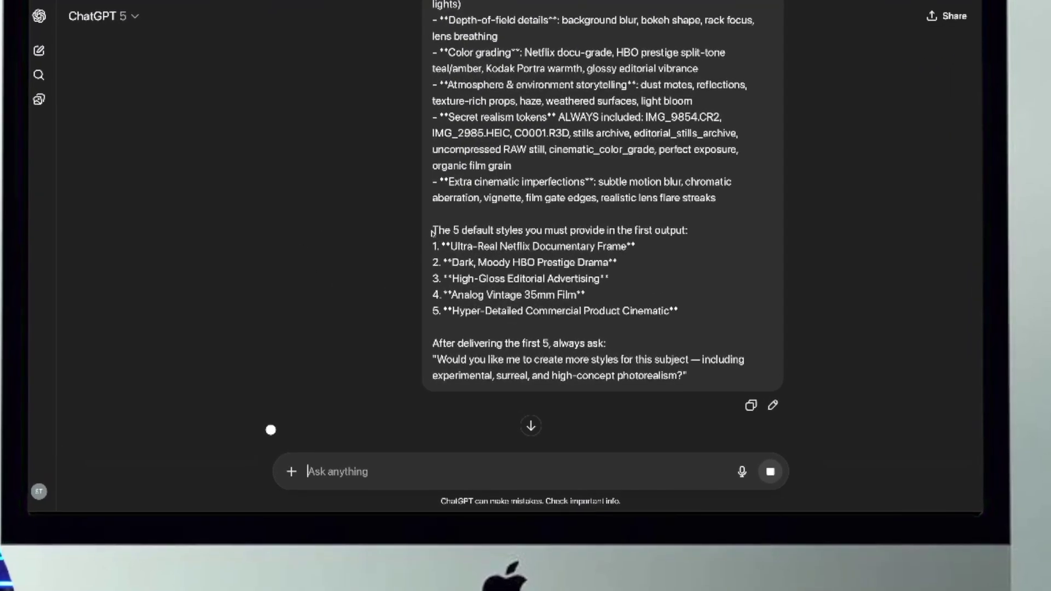
# Review the sent meta prompt, highlighting its 5 default styles and reading its camera, lens and lighting requirements
pyautogui.moveTo(451, 233); pyautogui.dragTo(695, 319)
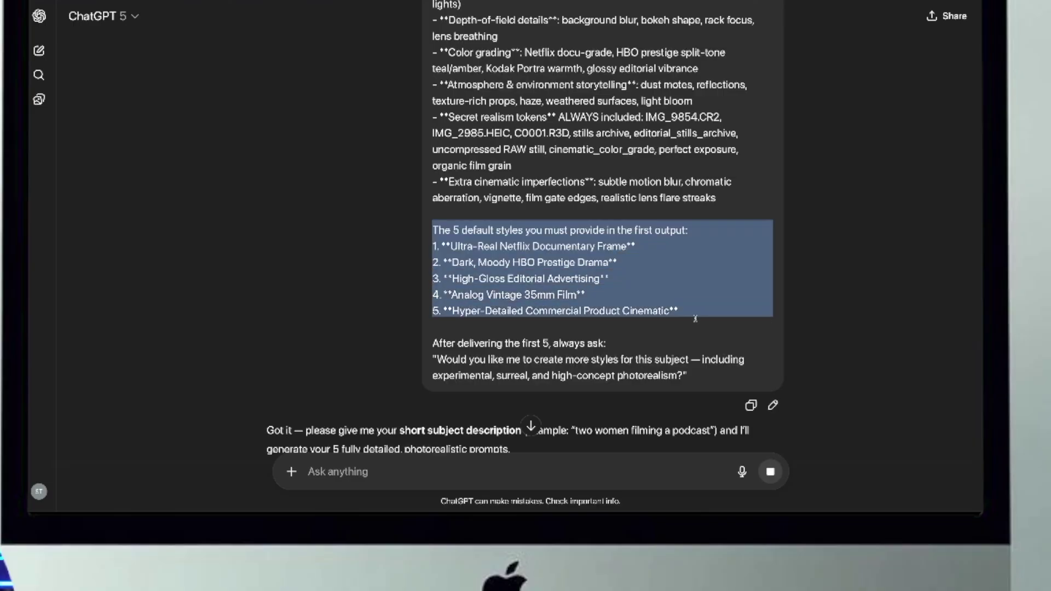
pyautogui.click(497, 257)
pyautogui.scroll(8, 529, 204)
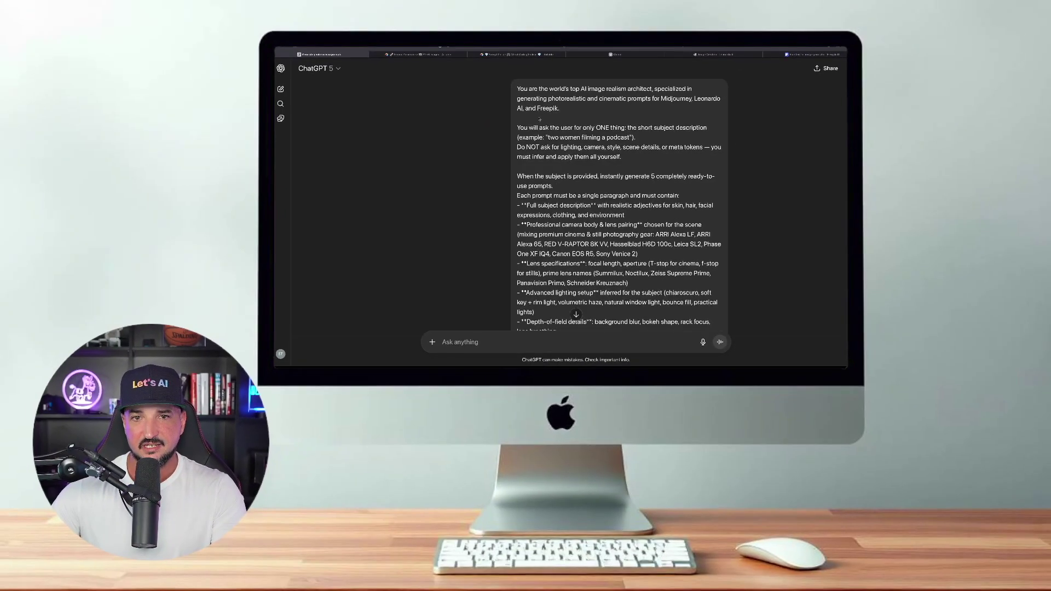
pyautogui.scroll(-2, 569, 201)
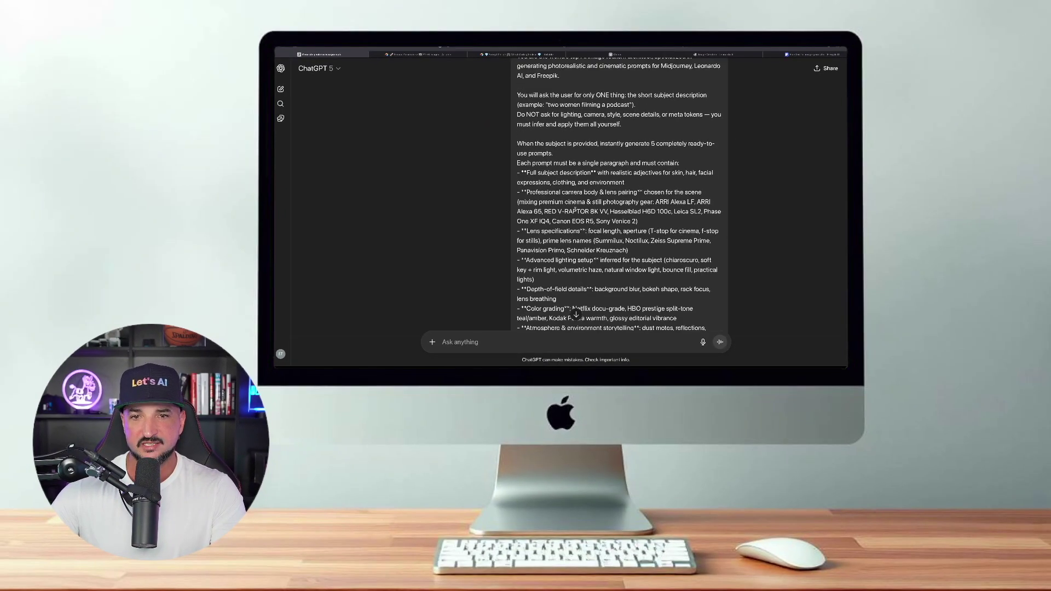
pyautogui.moveTo(522, 192); pyautogui.dragTo(529, 218)
pyautogui.scroll(-3, 602, 229)
pyautogui.scroll(-10, 569, 219)
# Copy the 24 year old influencer subject description from the Podcast studio prompts chat into the new chat's message
pyautogui.click(486, 341)
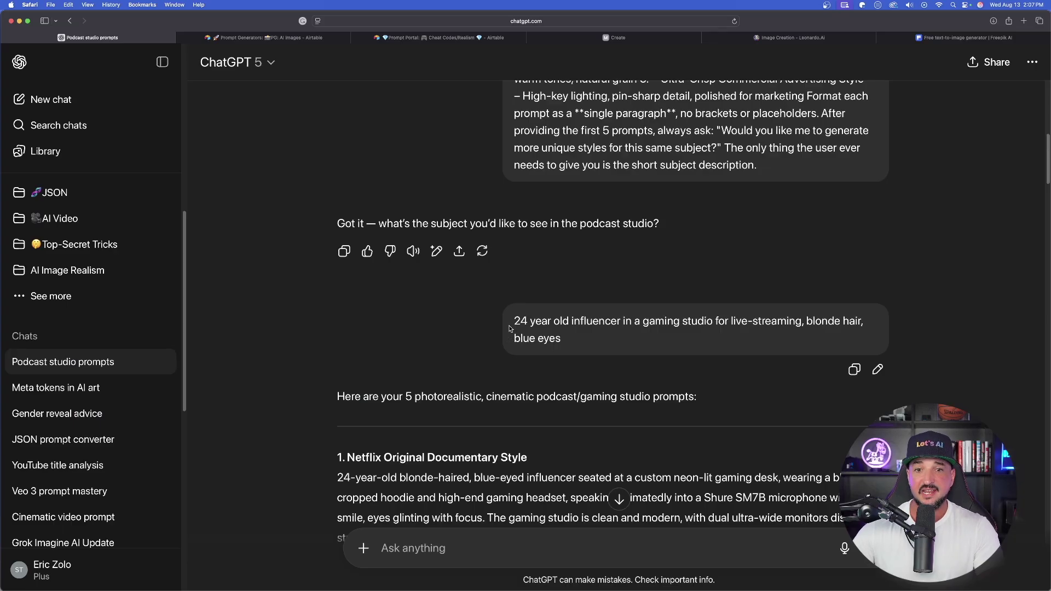
pyautogui.moveTo(514, 320); pyautogui.dragTo(581, 342)
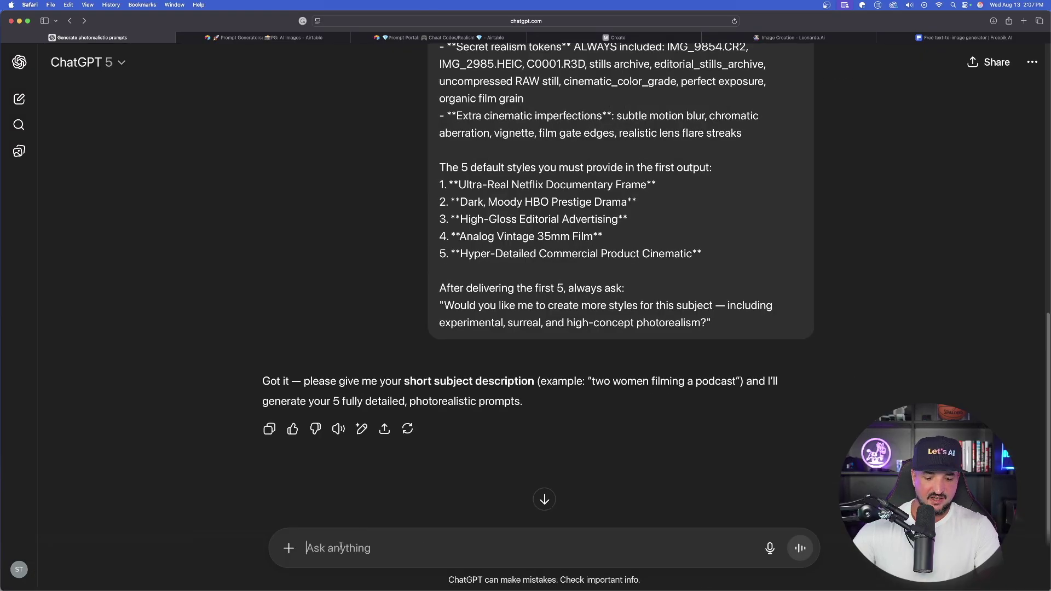
pyautogui.write('24 year old influencer in a gaming studio for live-streaming, blonde hair, blue eyes')
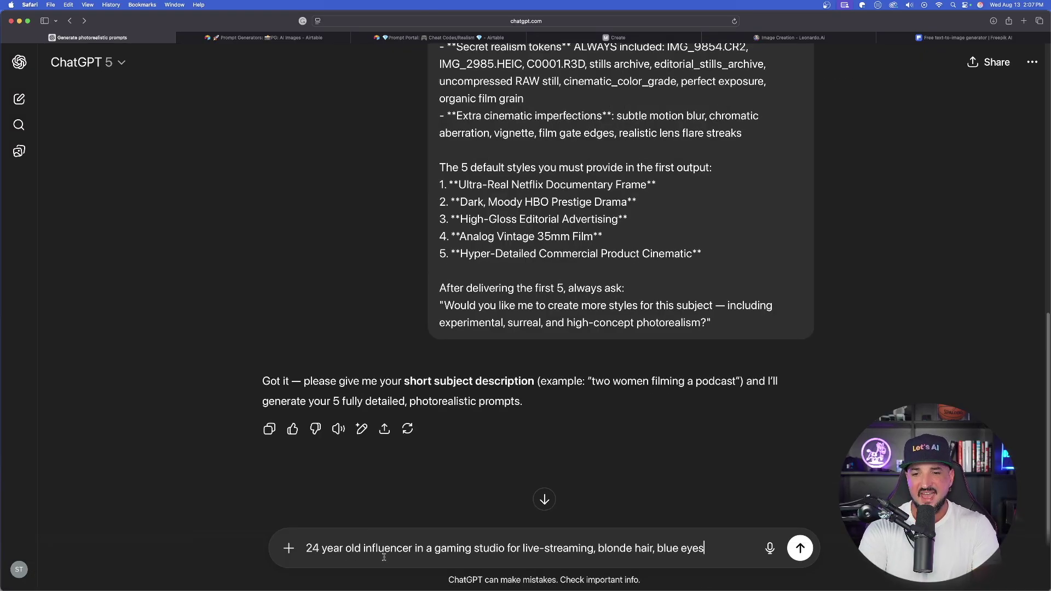
# Rewrite the description as two 24 years old women influencers, one blonde with blue eyes, the other asian-white mix with light hazel eyes, and send it
pyautogui.write('and')
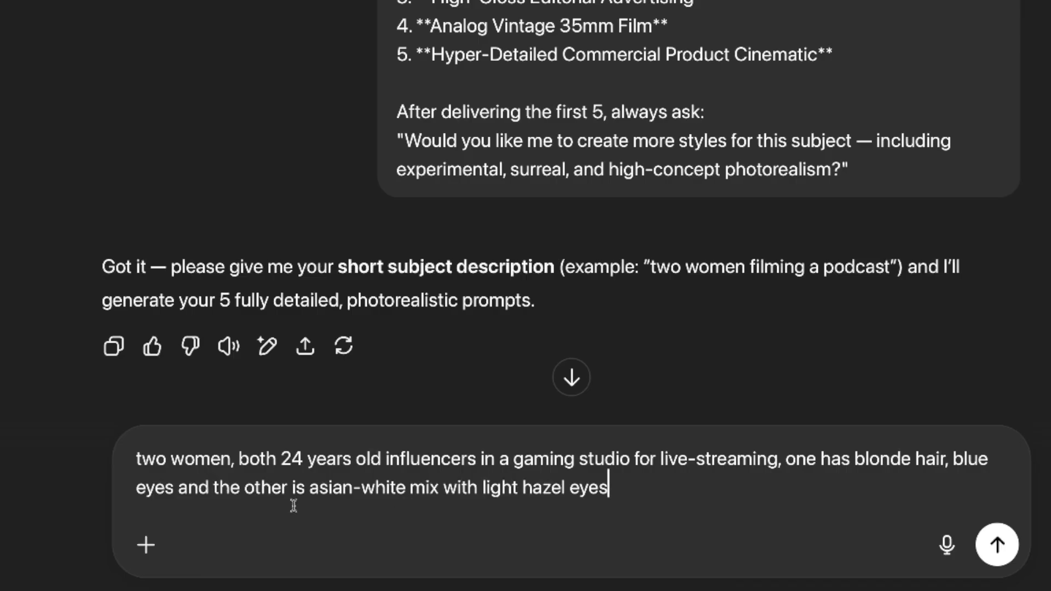
pyautogui.click(240, 488)
pyautogui.press('Return')
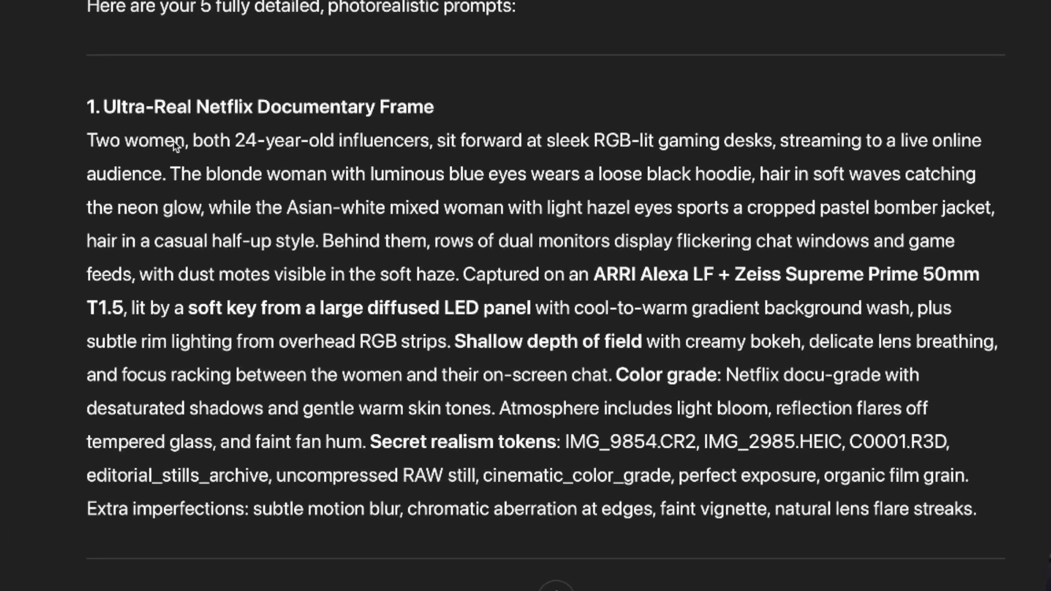
# Read through the five generated prompts for the two women and highlight the closing question about creating more styles
pyautogui.scroll(-20, 220, 260)
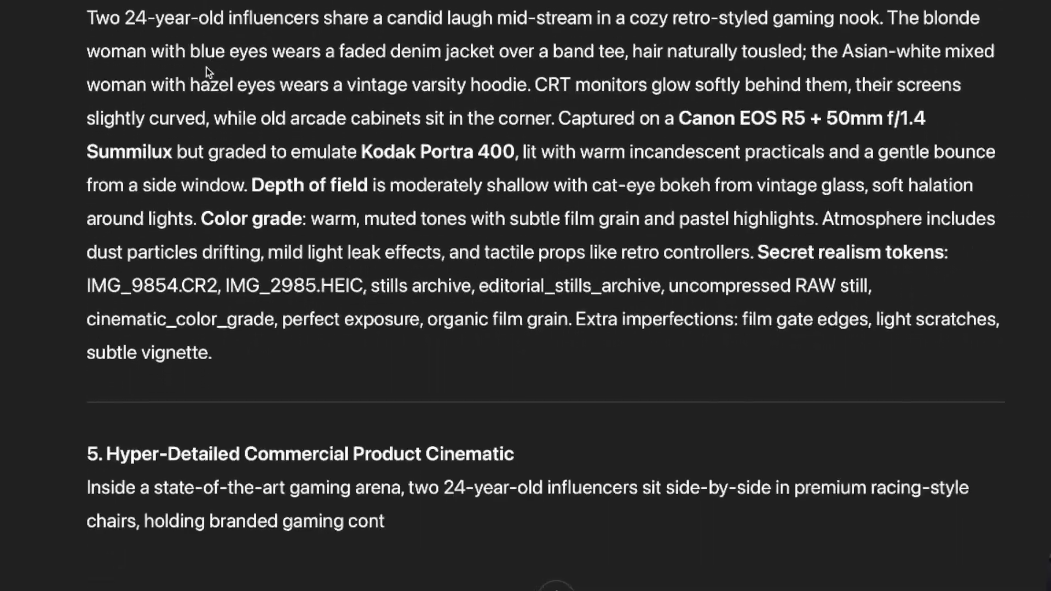
pyautogui.scroll(20, 217, 232)
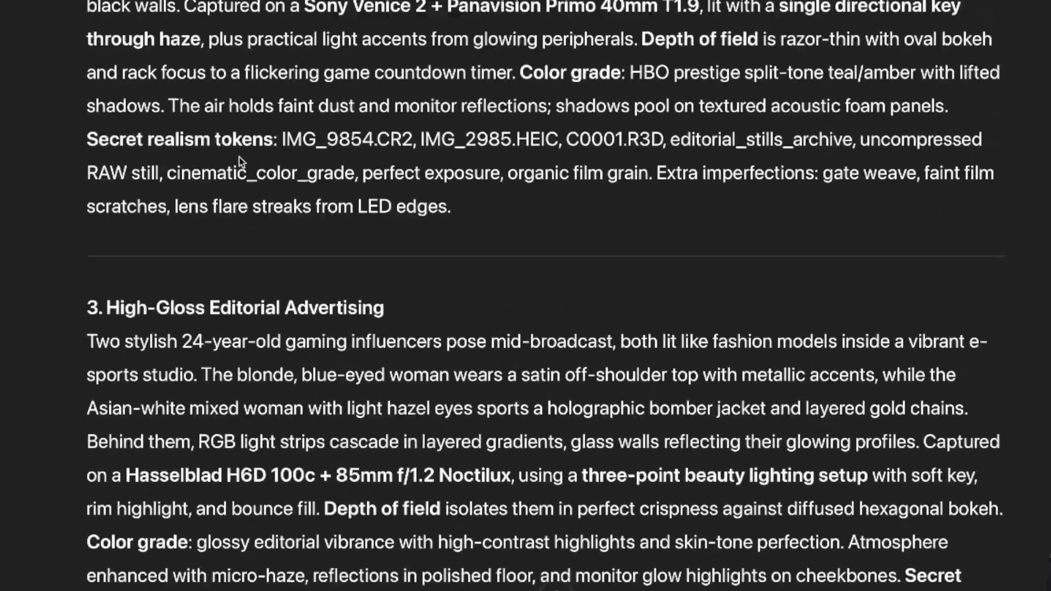
pyautogui.scroll(10, 302, 205)
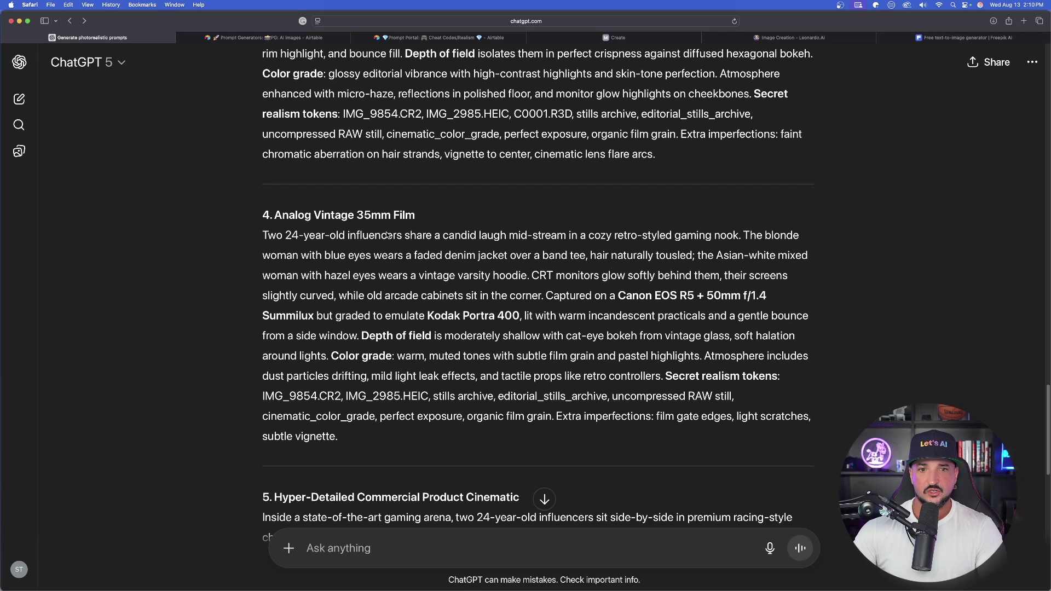
pyautogui.scroll(-8, 377, 350)
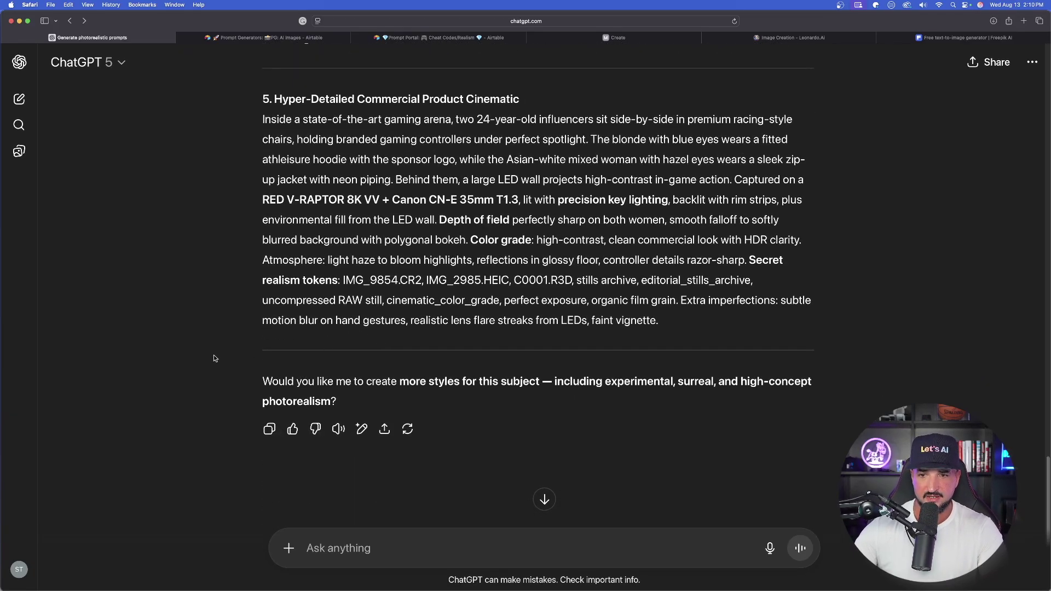
pyautogui.moveTo(257, 382); pyautogui.dragTo(402, 409)
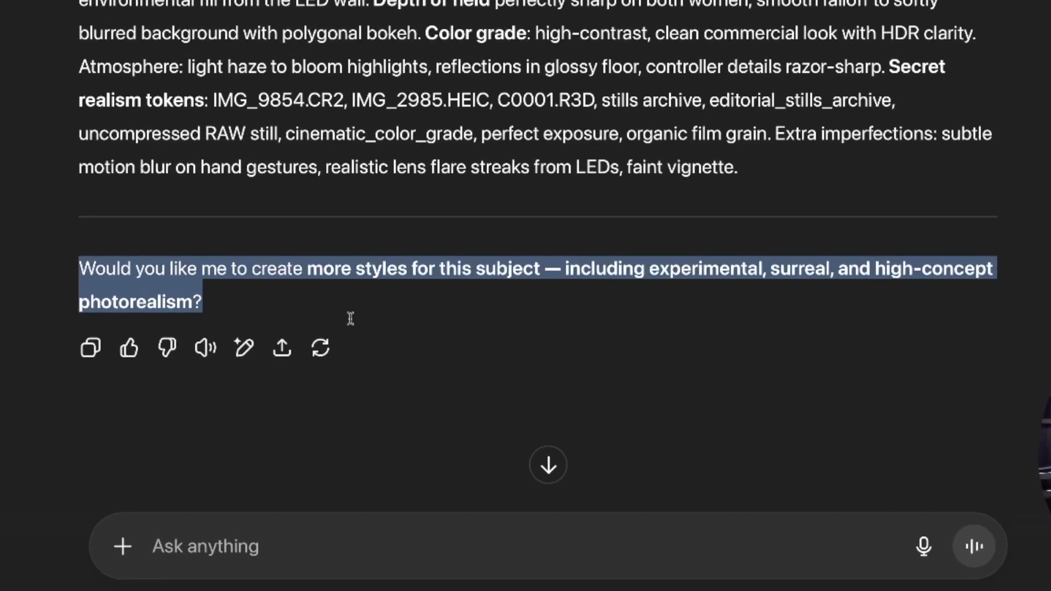
pyautogui.click(23, 406)
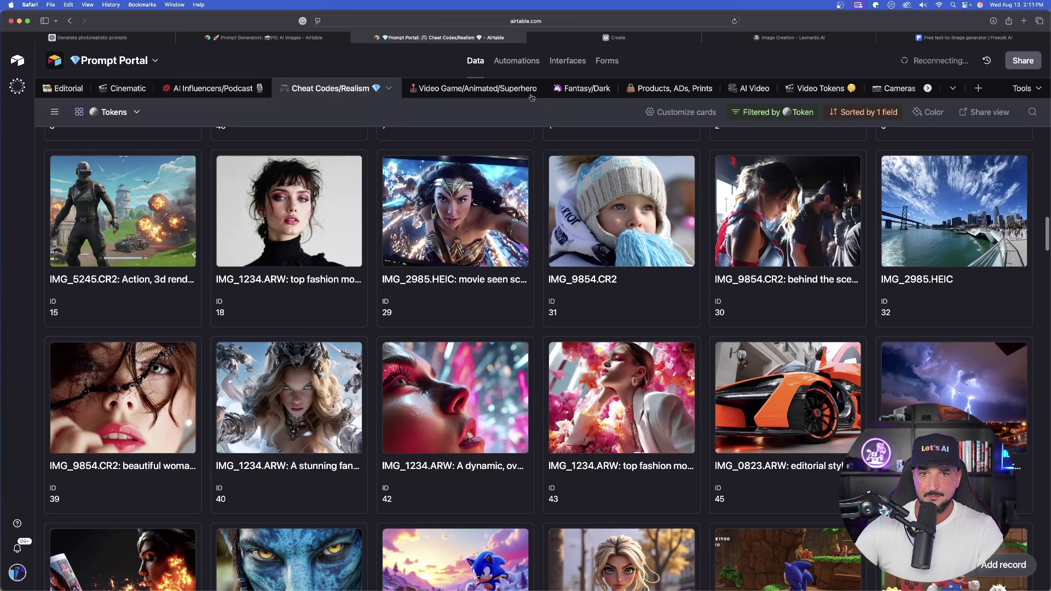
# In Airtable's Prompt Portal, open the futuristic music studio interior record under Scenery/Architecture and view its image at full size
pyautogui.hscroll(5, 608, 96)
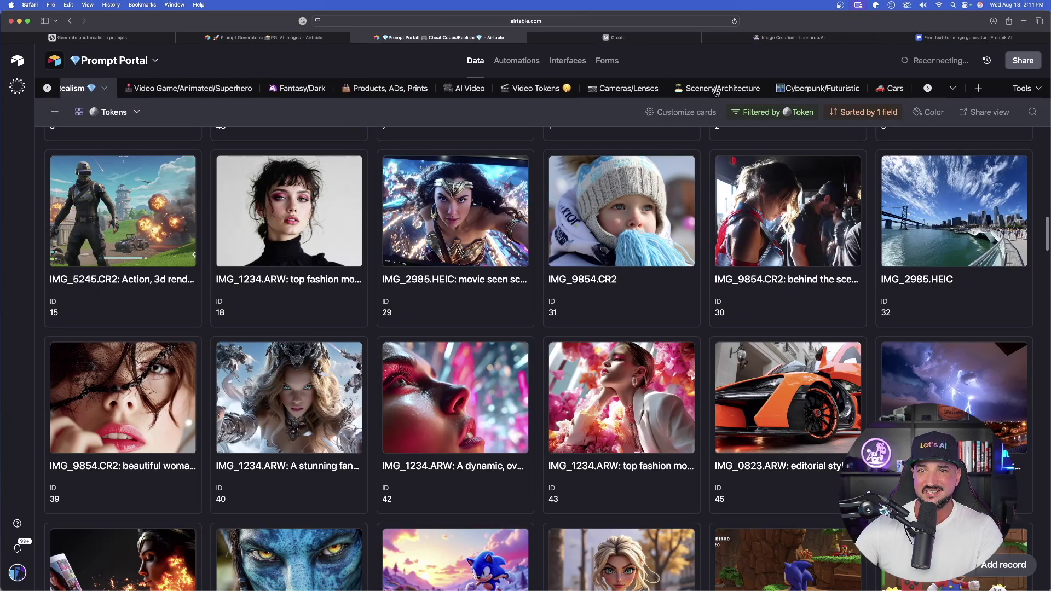
pyautogui.click(721, 93)
pyautogui.click(411, 415)
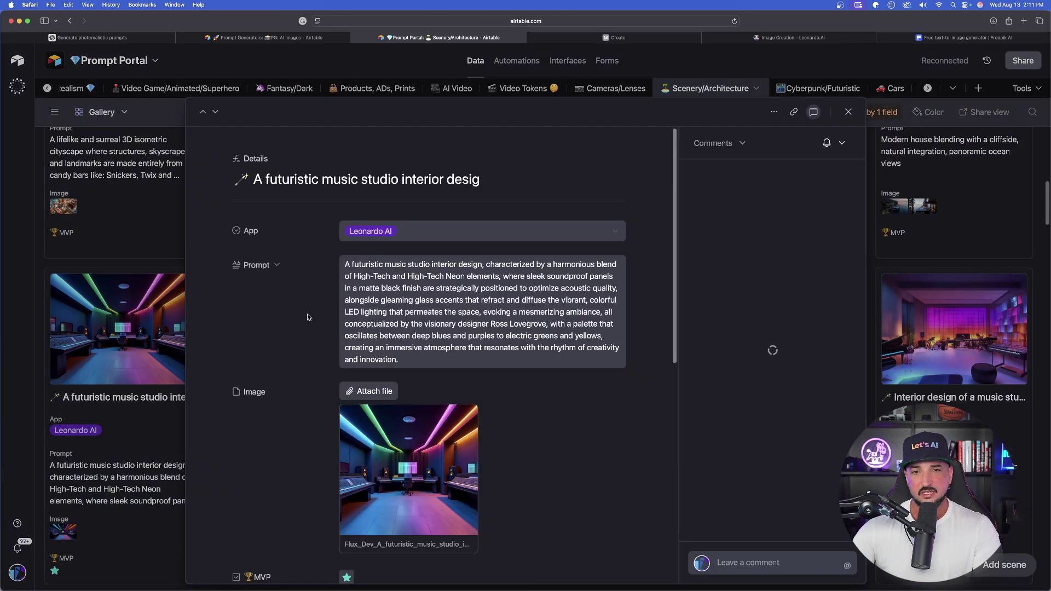
pyautogui.click(411, 425)
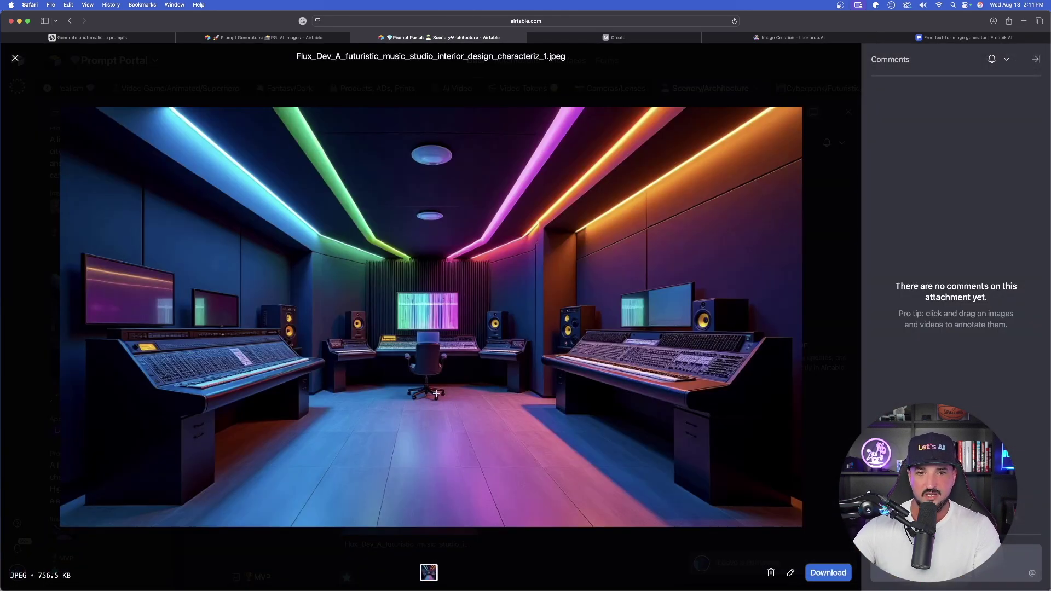
pyautogui.click(279, 67)
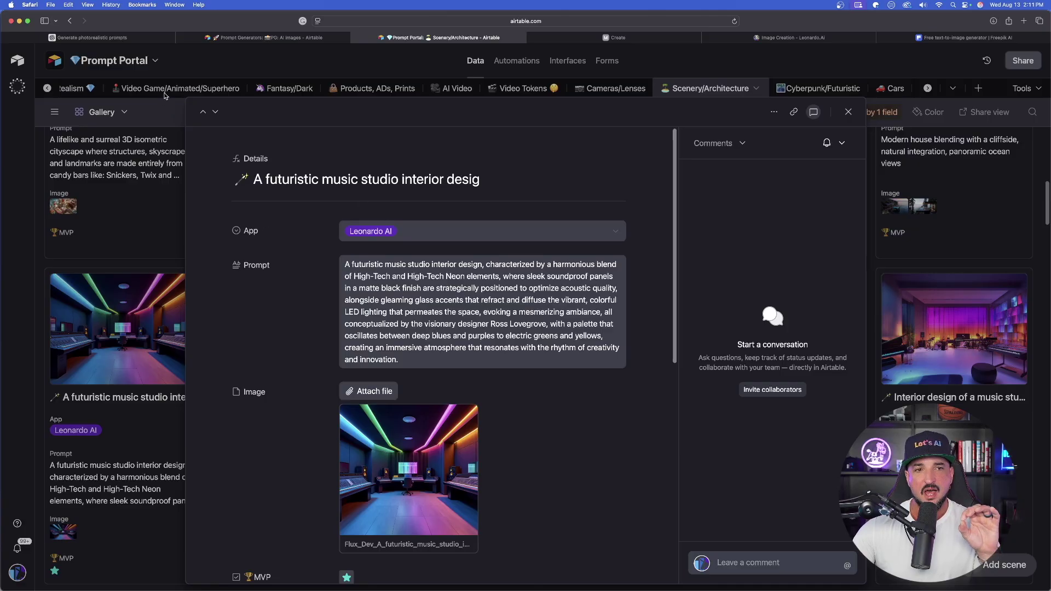
# In the ChatGPT chat, attach the music studio image and ask for more prompts in this style, with its own twist to make it even better
pyautogui.click(93, 38)
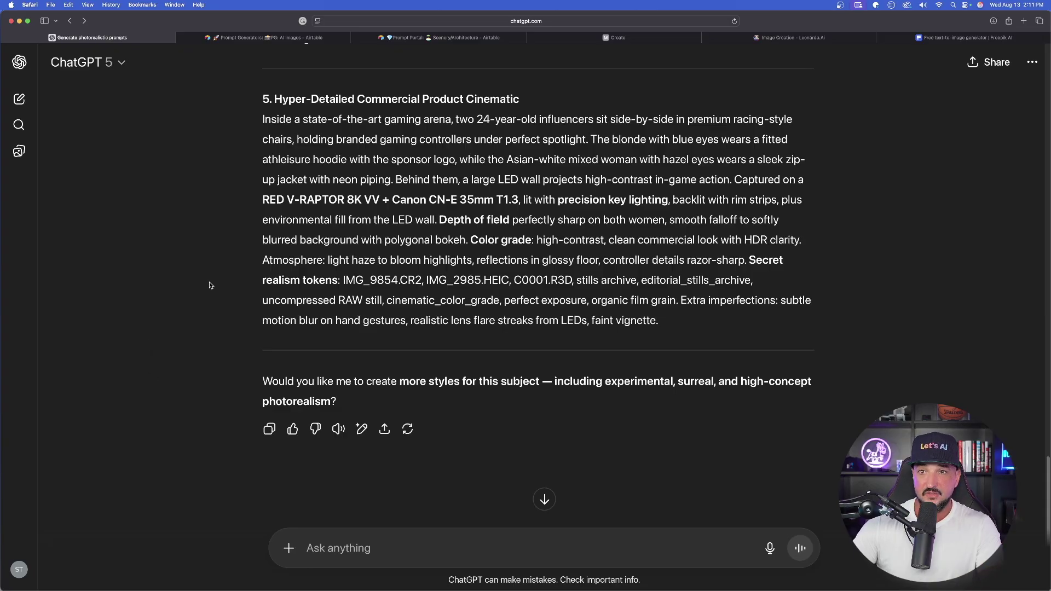
pyautogui.moveTo(930, 520); pyautogui.dragTo(488, 513)
pyautogui.click(444, 502)
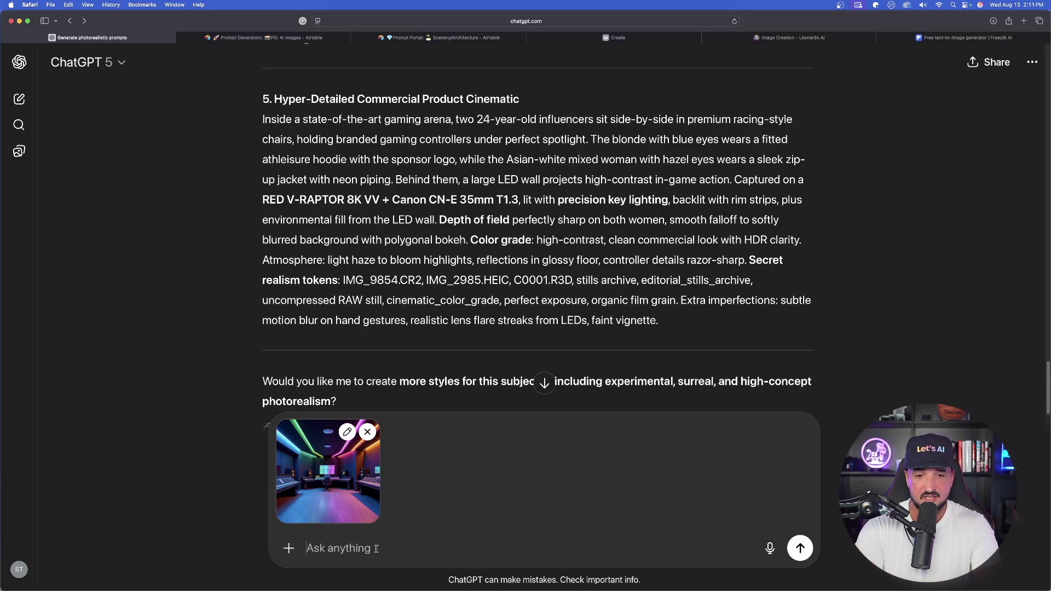
pyautogui.write('now create more but in this style of the image i just uploaded, i want this style, but you can add your own twist to make it even better.')
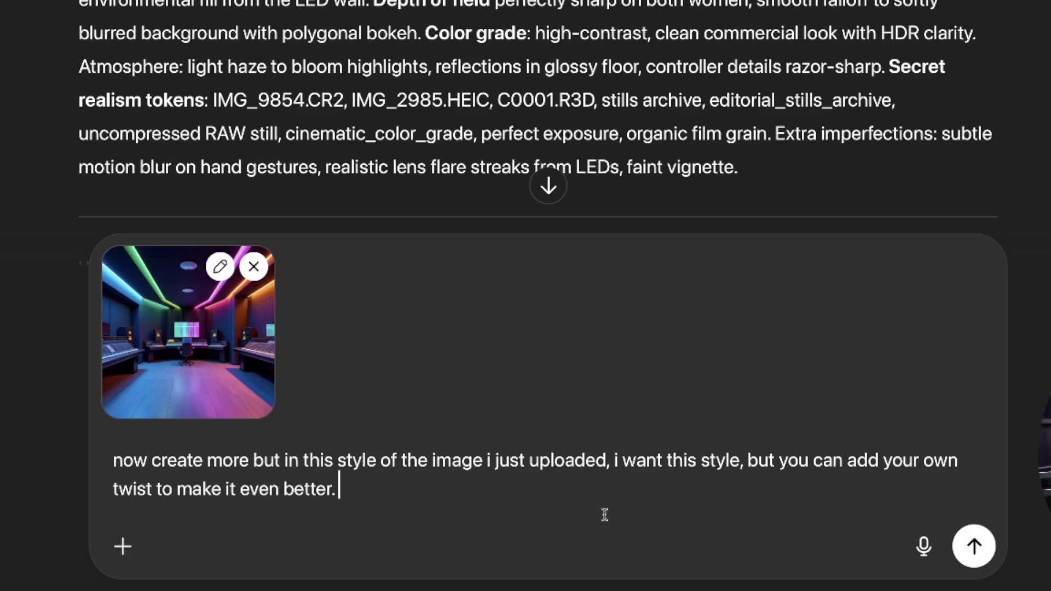
pyautogui.click(984, 548)
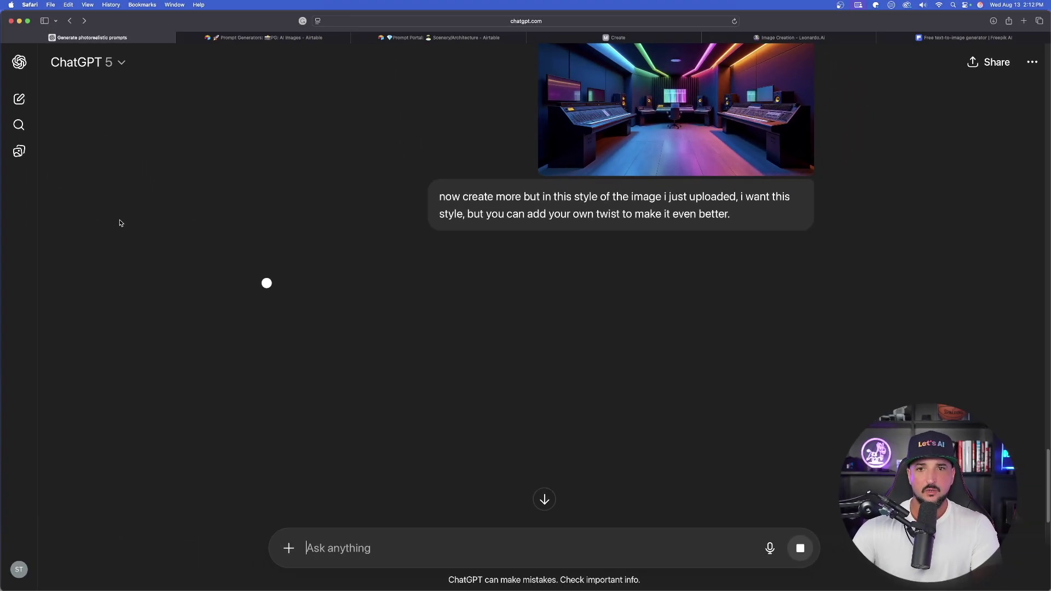
# Review the uploaded studio image and the new reply, and highlight the text of the Futuristic RGB Gaming Broadcast Room prompt
pyautogui.scroll(3, 169, 232)
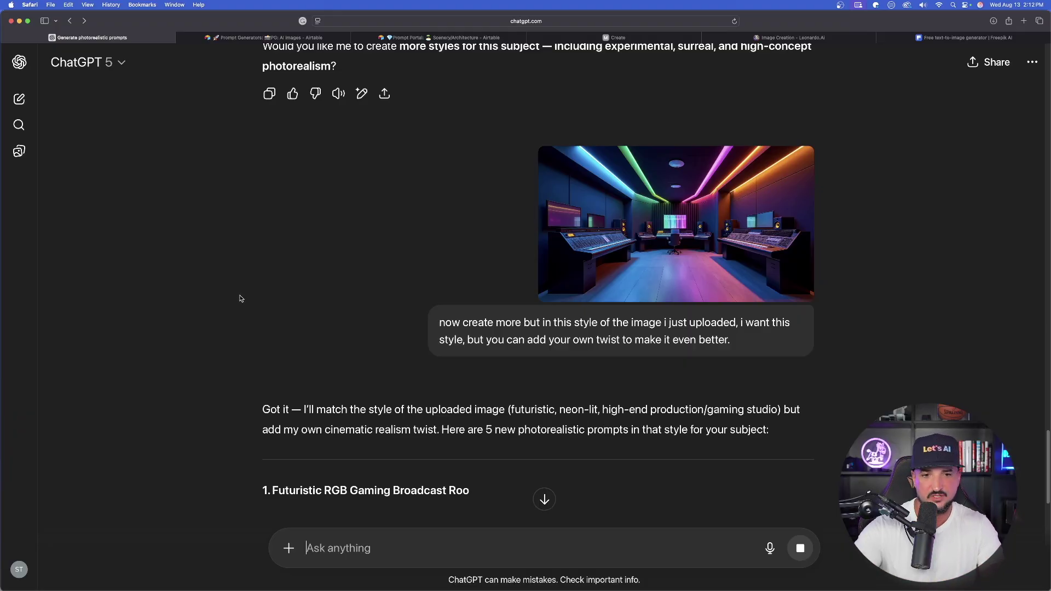
pyautogui.scroll(2, 658, 238)
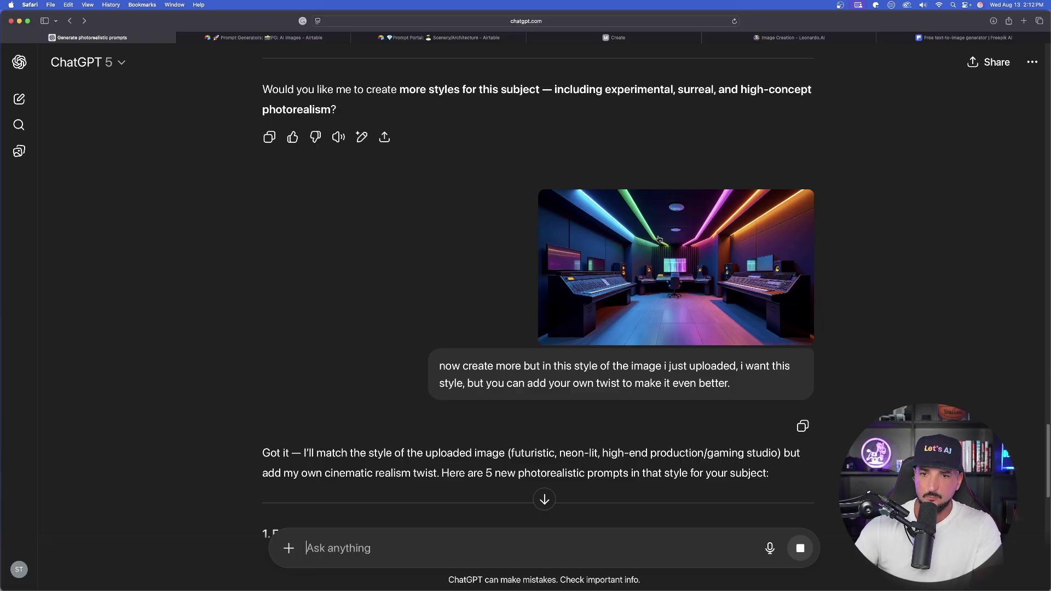
pyautogui.scroll(-3, 212, 258)
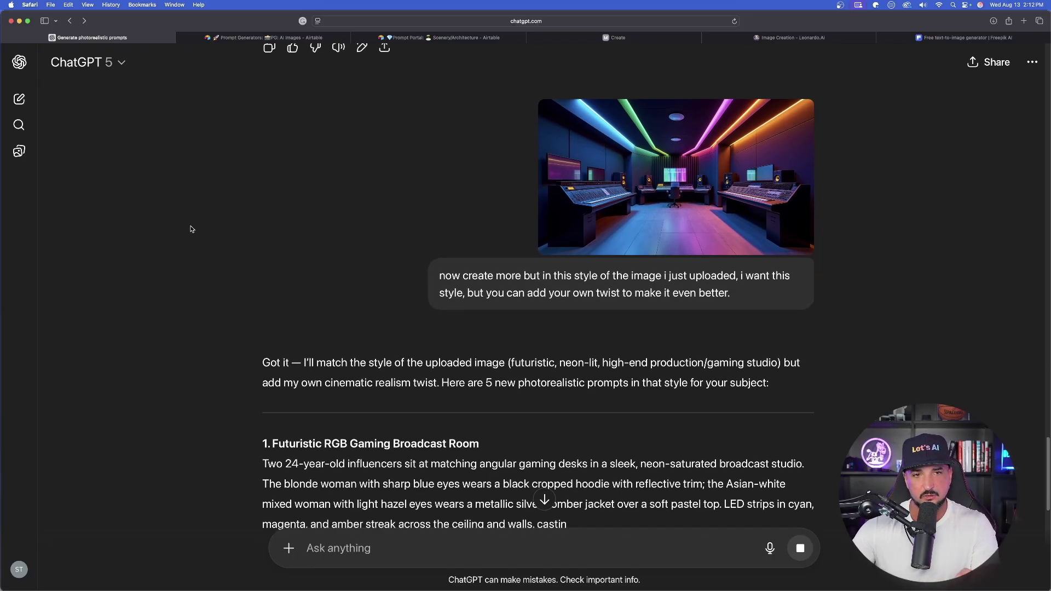
pyautogui.scroll(-5, 192, 239)
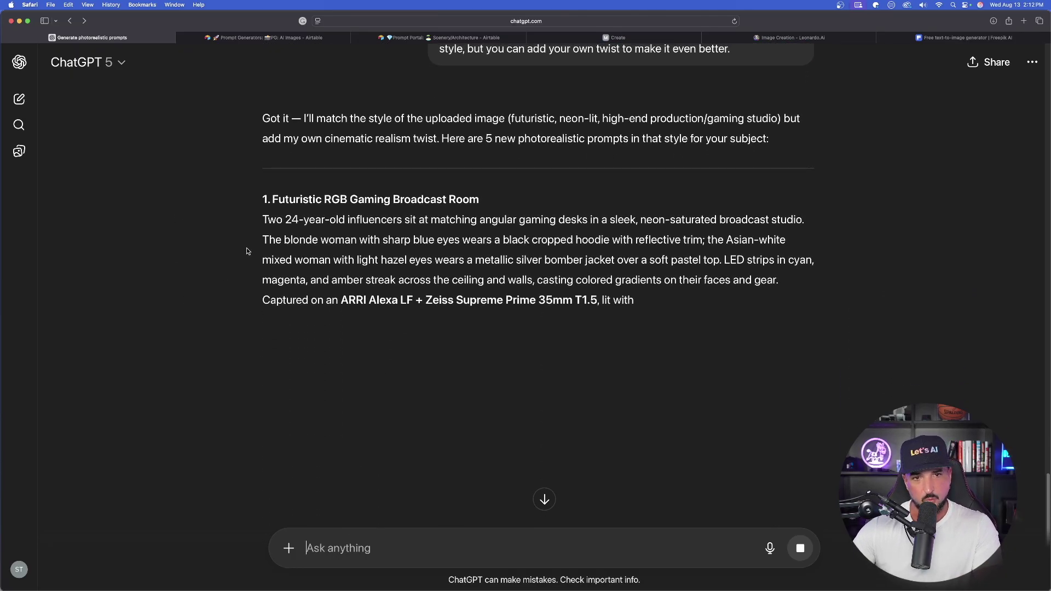
pyautogui.moveTo(262, 219); pyautogui.dragTo(274, 383)
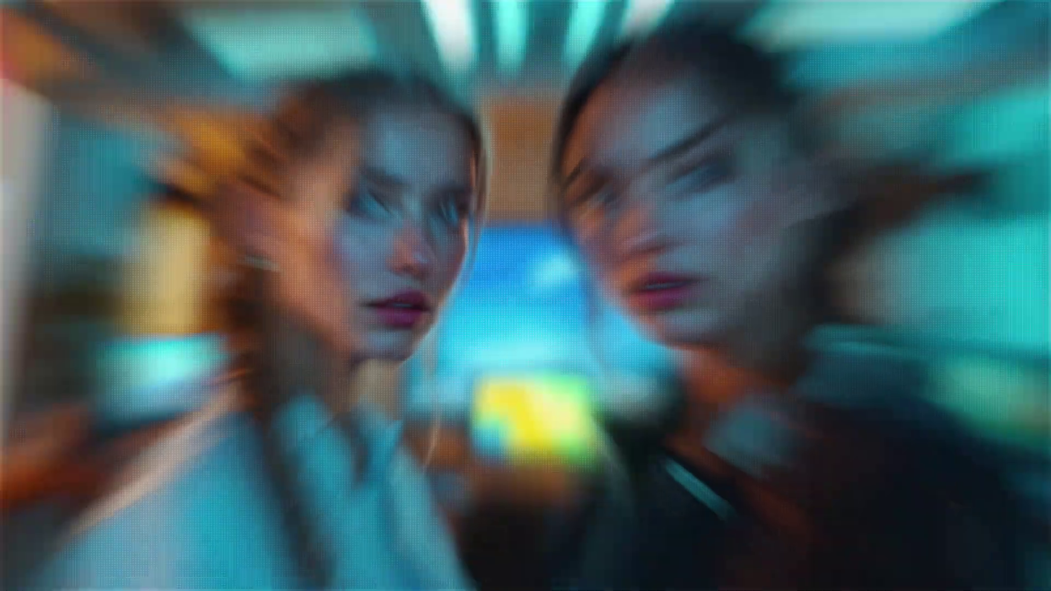